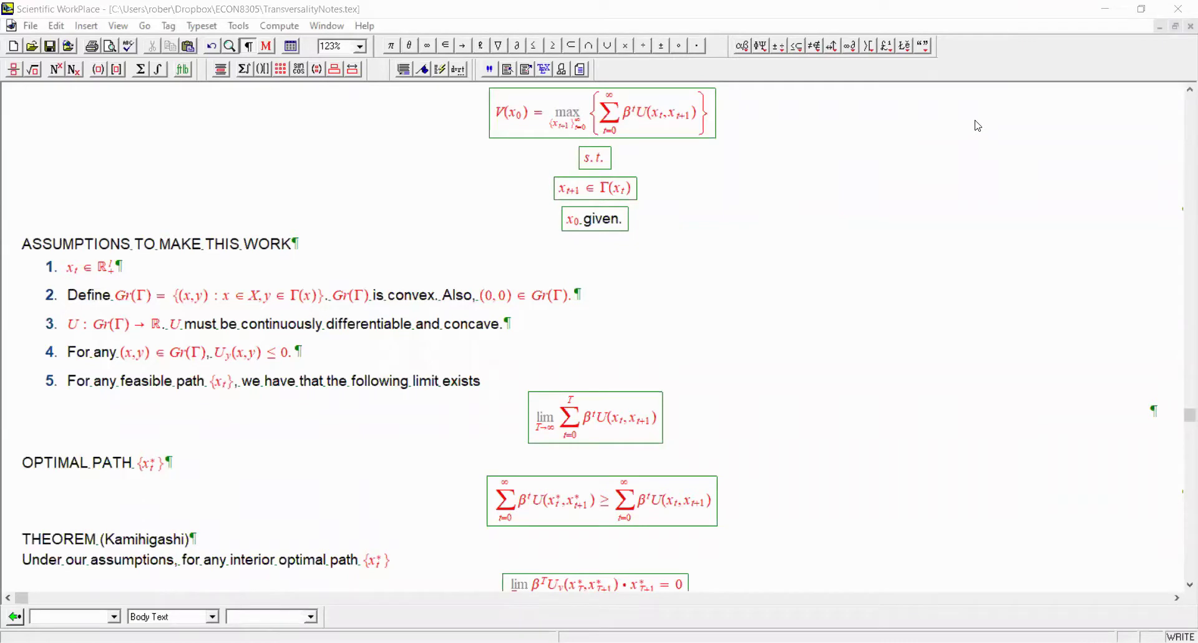
Select the U_x limit equation below the theorem and delete it
{"action": "left_click", "coordinate": [735, 122]}
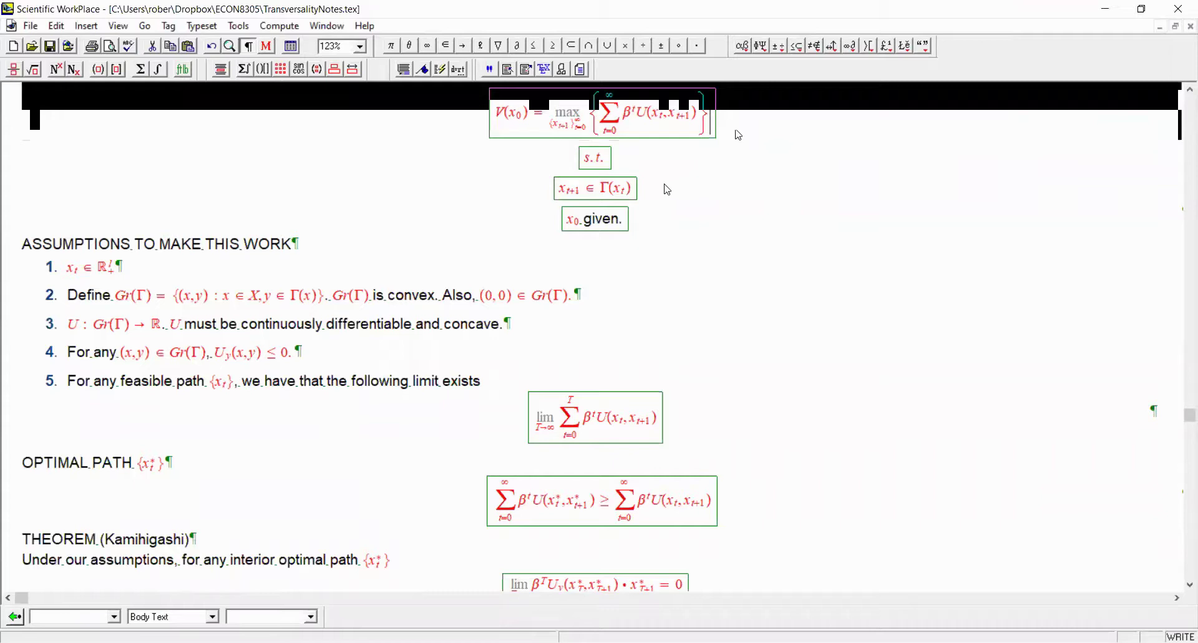
{"action": "left_click", "coordinate": [657, 204]}
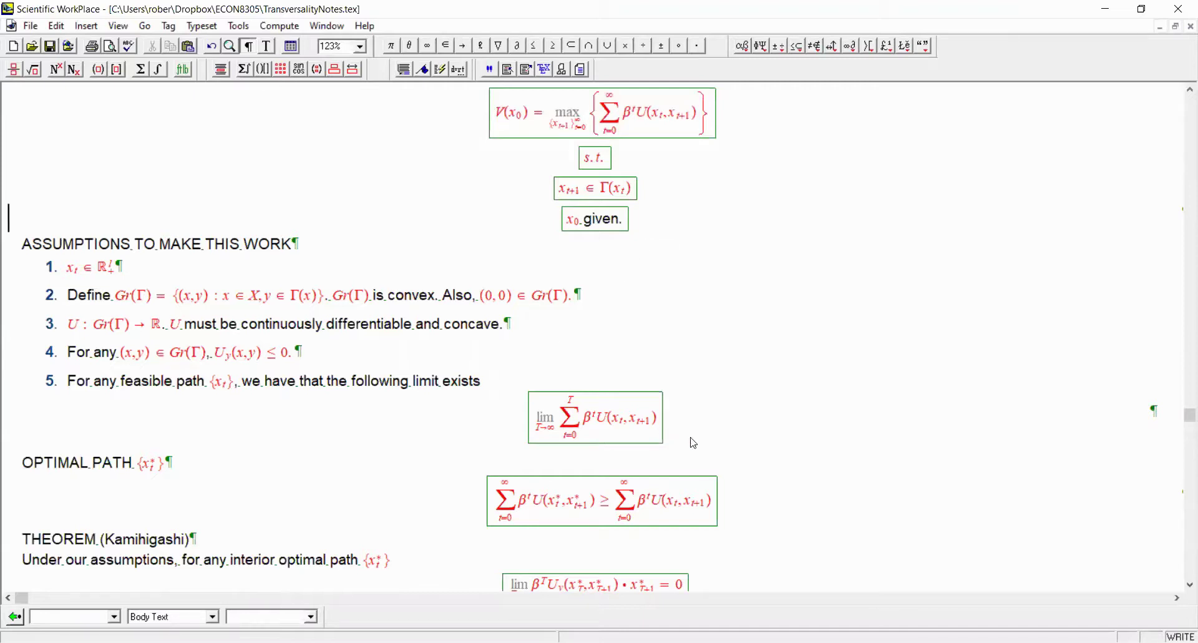
{"action": "left_click", "coordinate": [640, 499]}
{"action": "key", "text": "Down"}
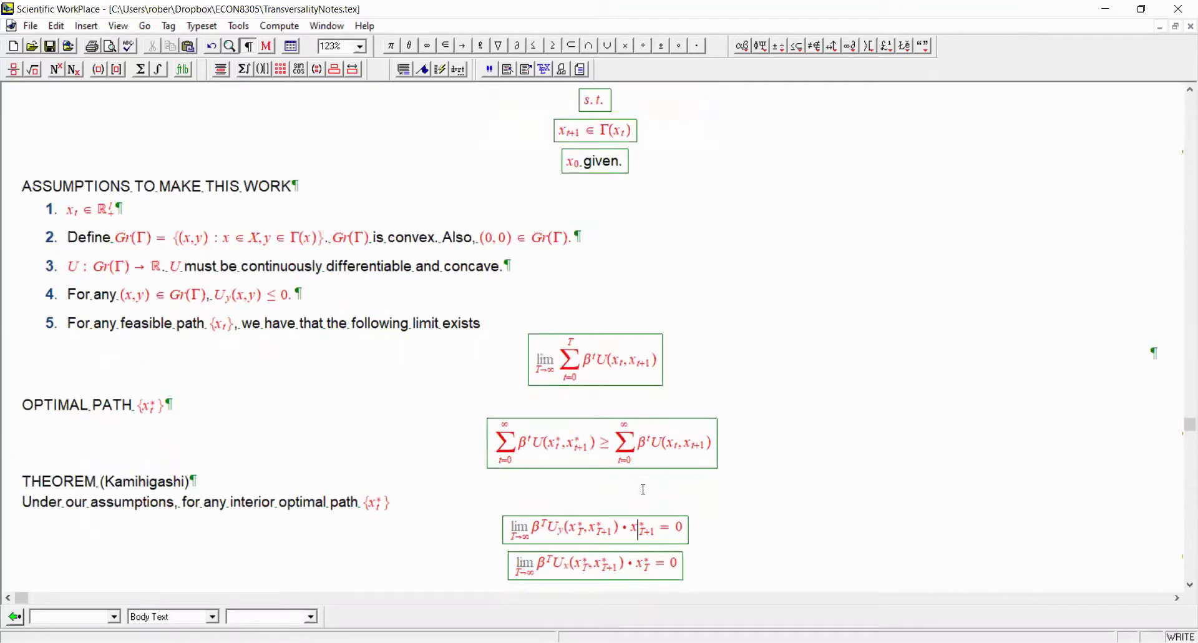
{"action": "left_click_drag", "start_coordinate": [659, 537], "coordinate": [744, 539]}
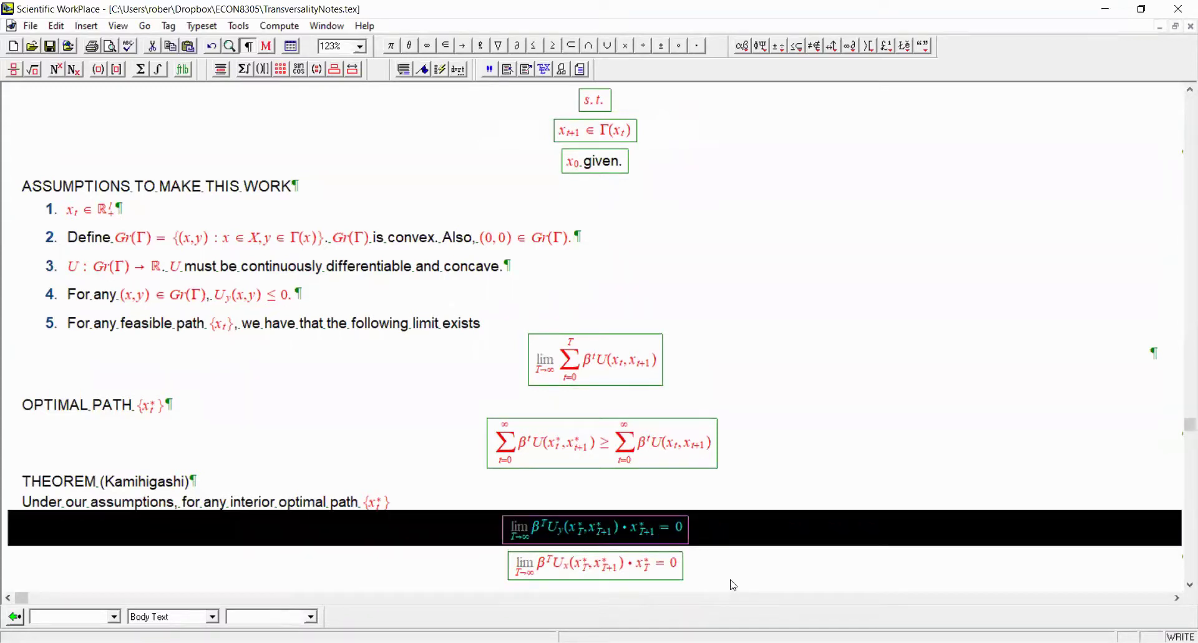
{"action": "left_click", "coordinate": [651, 444]}
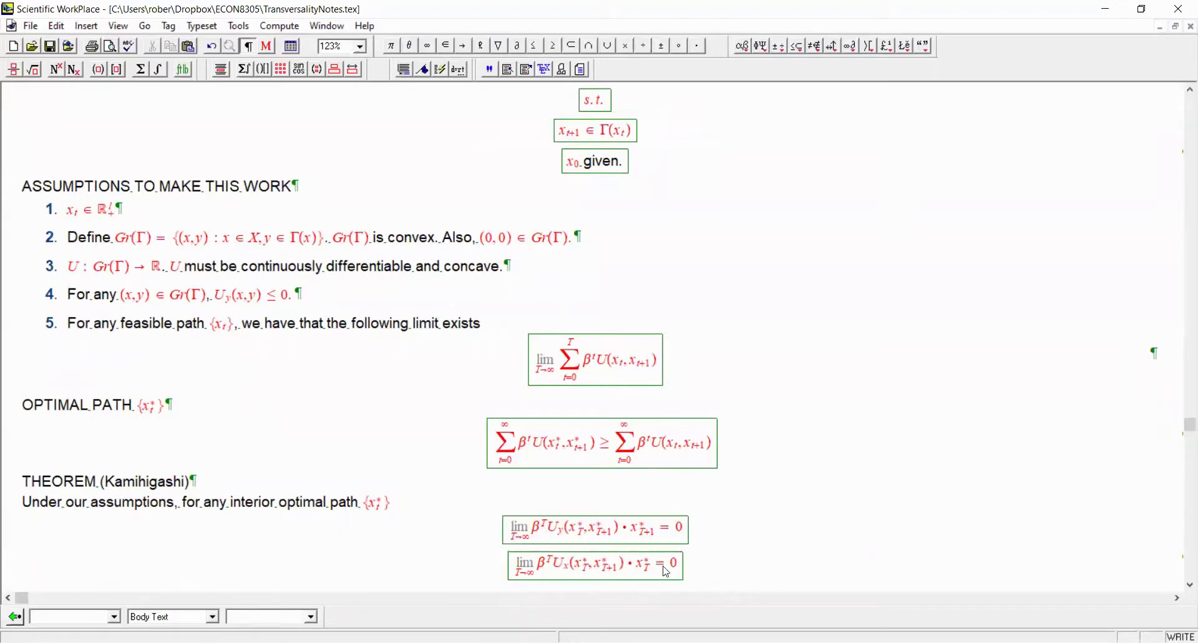
{"action": "left_click_drag", "start_coordinate": [666, 573], "coordinate": [702, 571]}
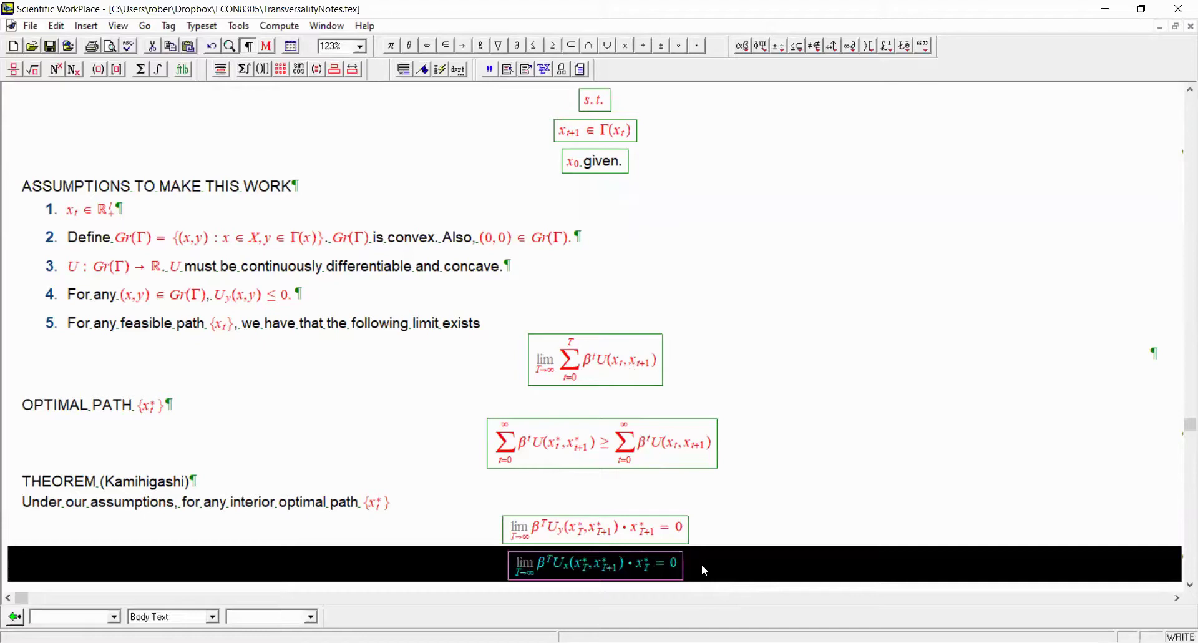
{"action": "left_click", "coordinate": [653, 557]}
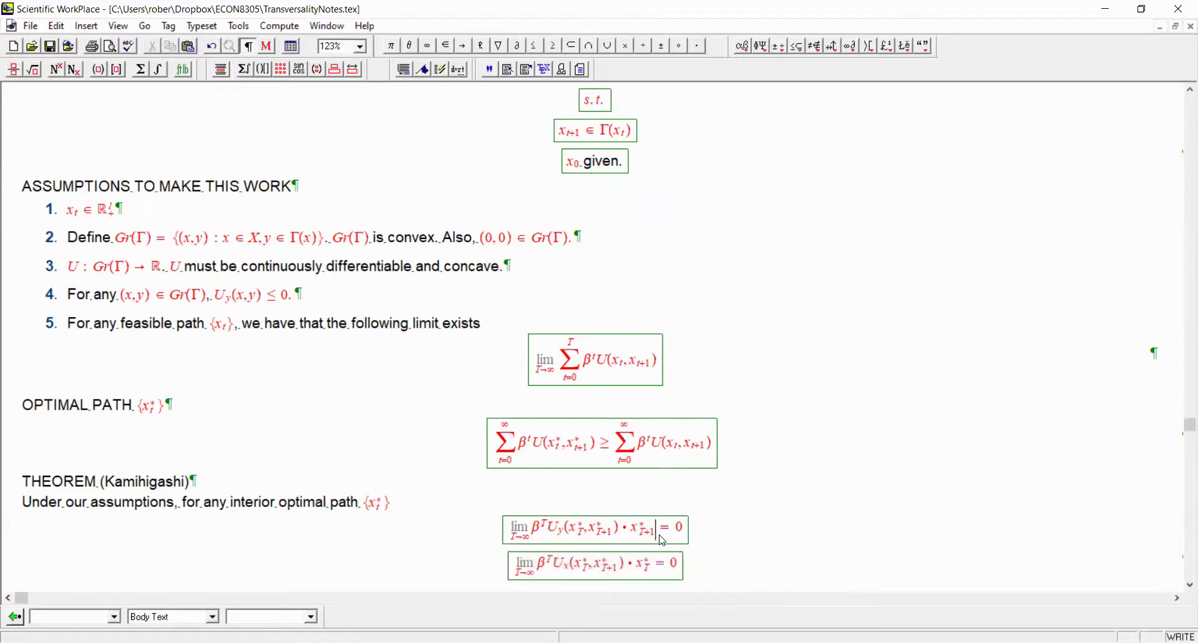
{"action": "mouse_move", "coordinate": [682, 529]}
{"action": "left_mouse_down"}
{"action": "mouse_move", "coordinate": [730, 529]}
{"action": "mouse_move", "coordinate": [684, 569]}
{"action": "mouse_move", "coordinate": [731, 515]}
{"action": "mouse_move", "coordinate": [674, 529]}
{"action": "mouse_move", "coordinate": [695, 525]}
{"action": "left_mouse_up"}
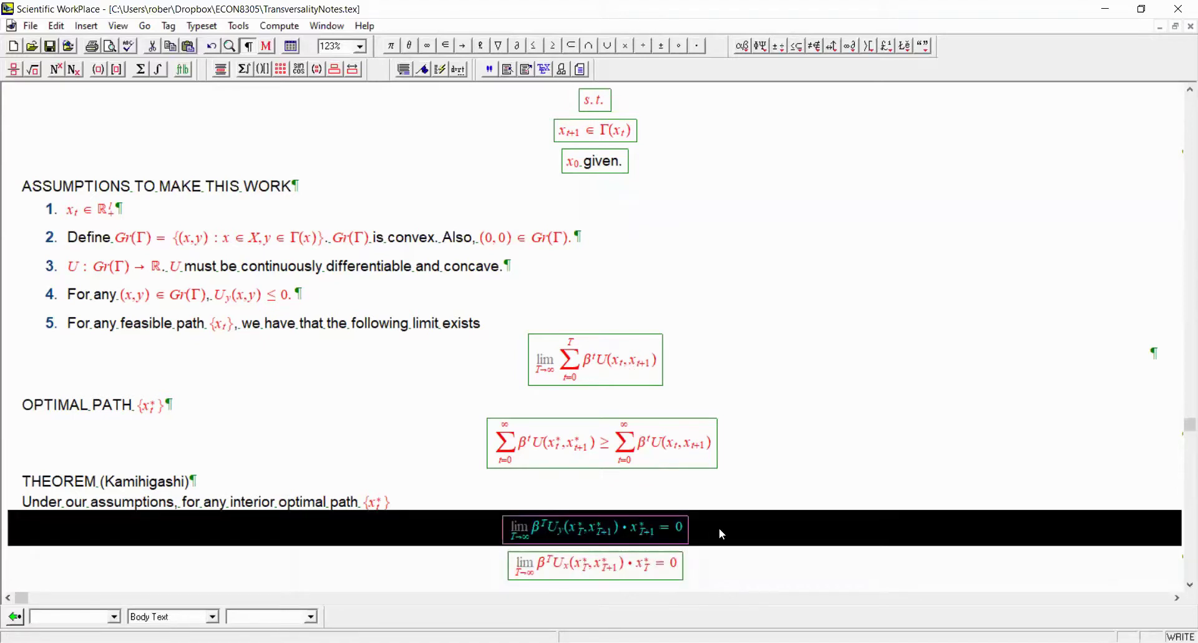
{"action": "left_click_drag", "start_coordinate": [717, 540], "coordinate": [712, 570]}
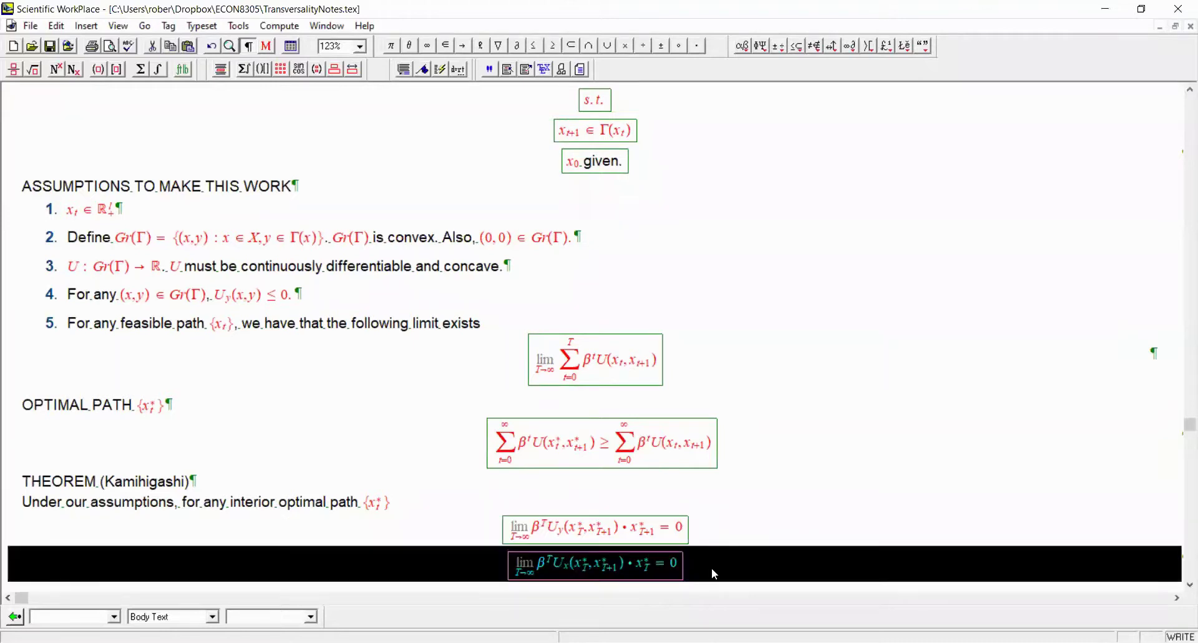
{"action": "key", "text": "Delete"}
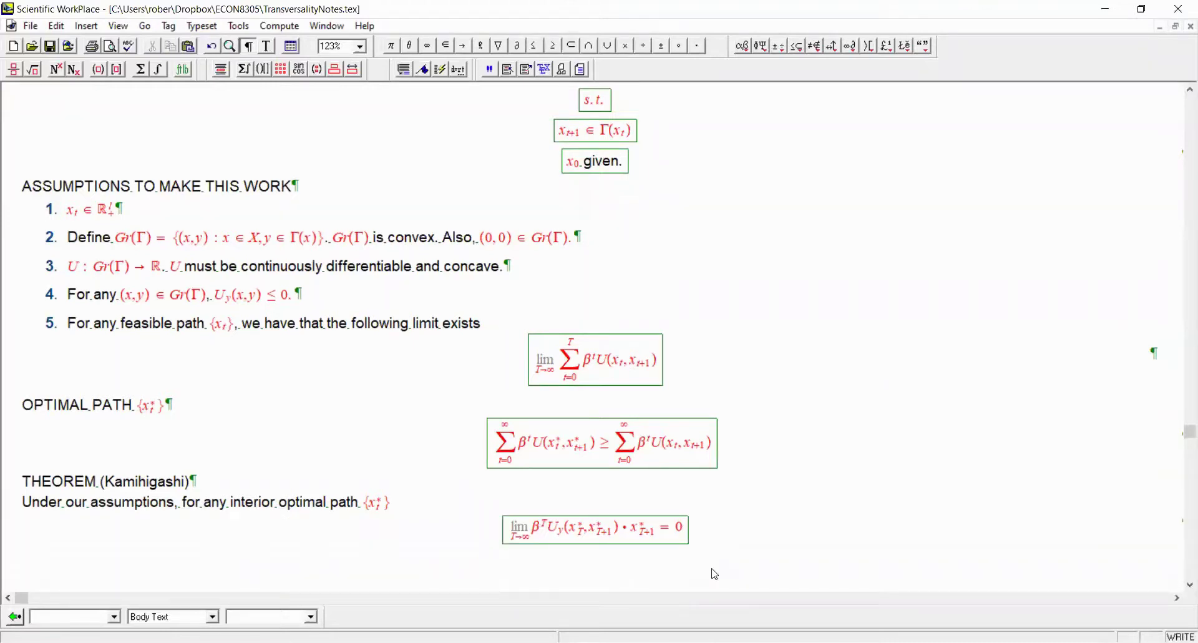
Add an underscore rule, the line 'Consider an alternative path', and an empty display
{"action": "key", "text": "Return"}
{"action": "type", "text": "_________________"}
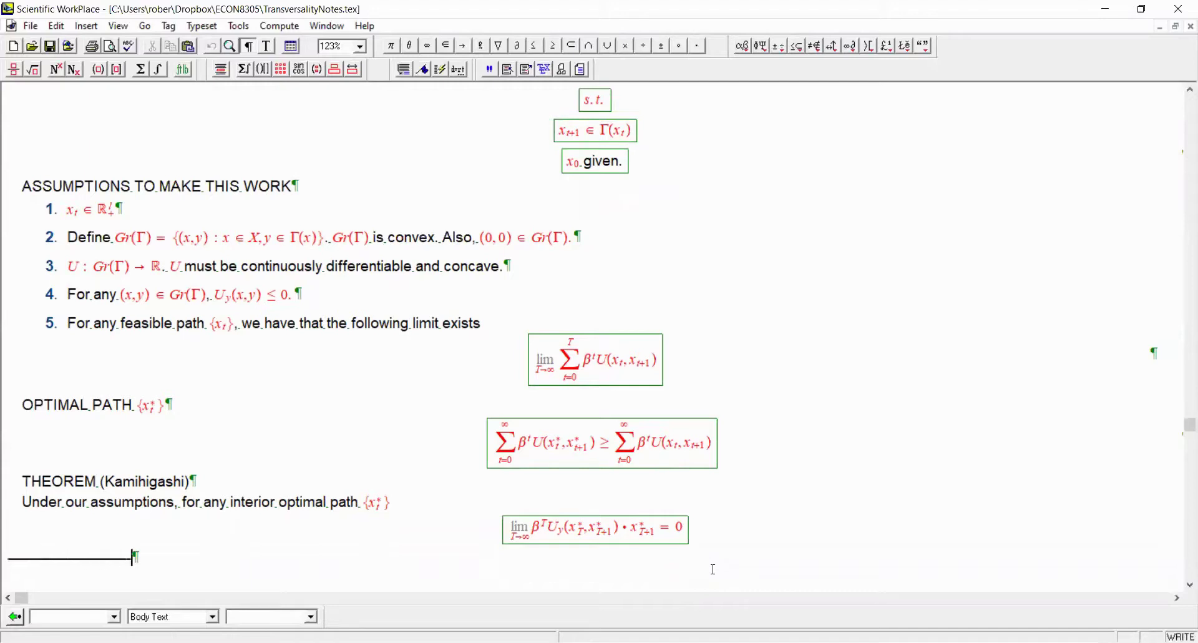
{"action": "type", "text": "_"}
{"action": "key", "text": "Return"}
{"action": "type", "text": "Conisder"}
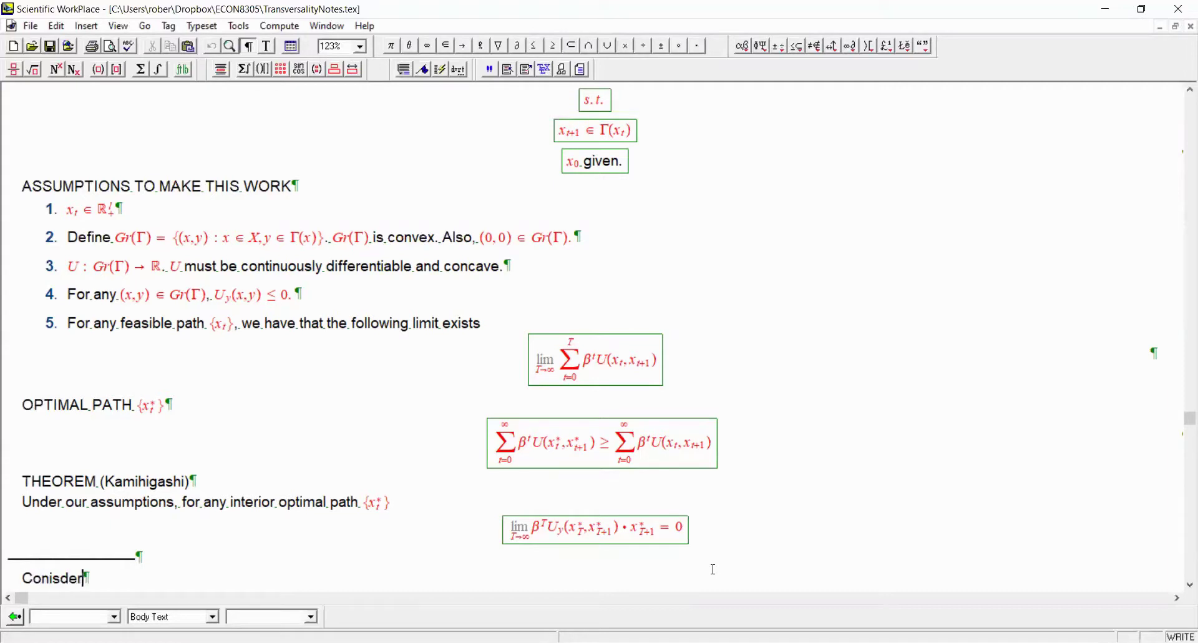
{"action": "key", "text": "BackSpace"}
{"action": "key", "text": "BackSpace"}
{"action": "key", "text": "BackSpace"}
{"action": "key", "text": "BackSpace"}
{"action": "key", "text": "BackSpace"}
{"action": "type", "text": "sider an altern"}
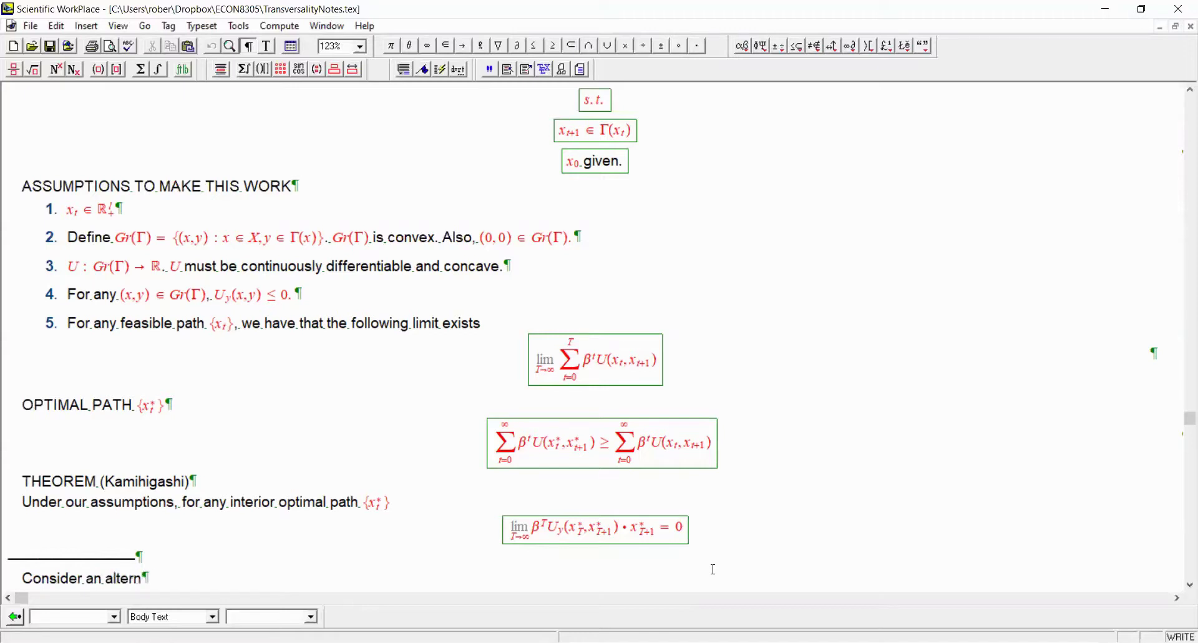
{"action": "type", "text": "ative path"}
{"action": "left_click", "coordinate": [220, 70]}
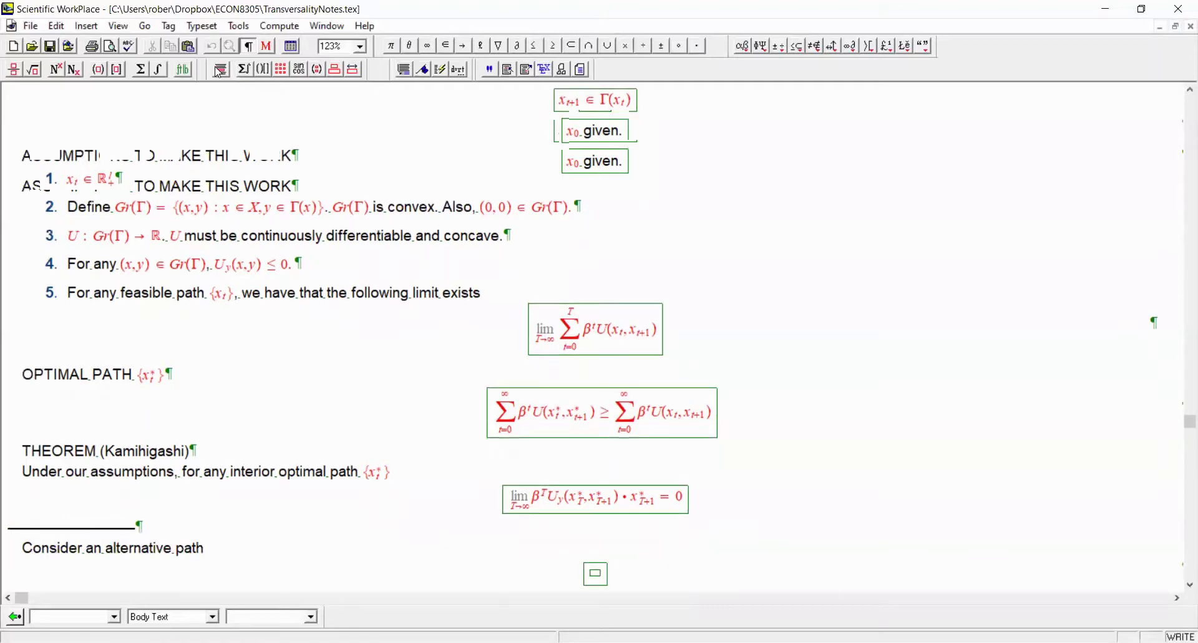
Start the alternative path sequence with {x₀*, x₁*
{"action": "type", "text": "{"}
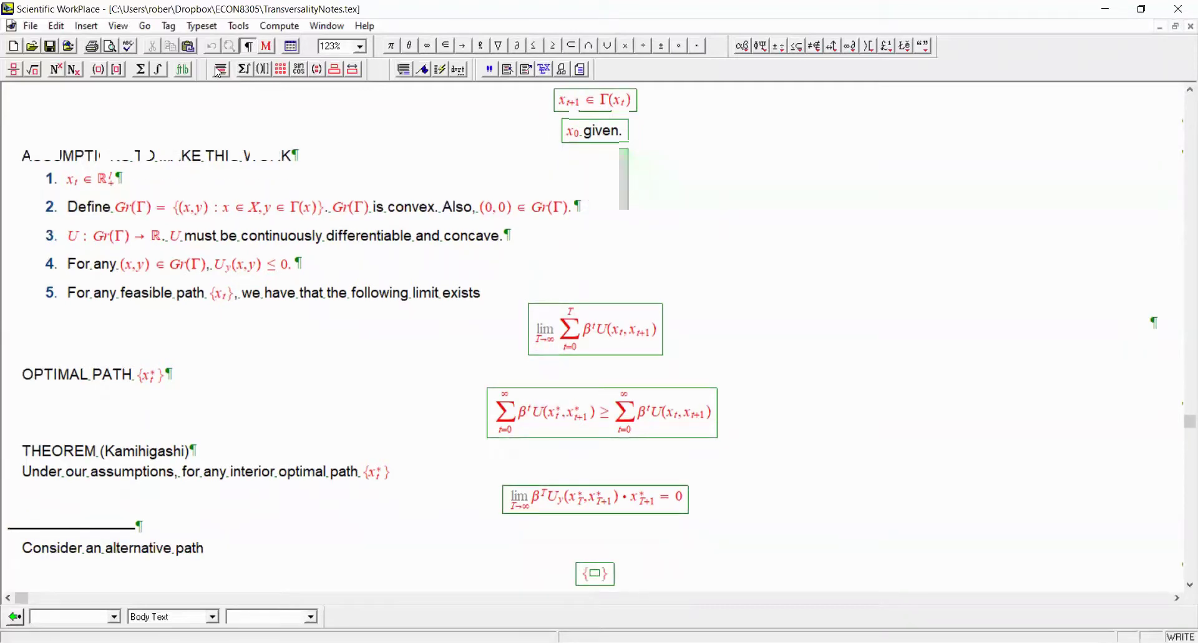
{"action": "type", "text": "x"}
{"action": "key", "text": "ctrl+l"}
{"action": "type", "text": "0"}
{"action": "key", "text": "shift+Home"}
{"action": "key", "text": "Right"}
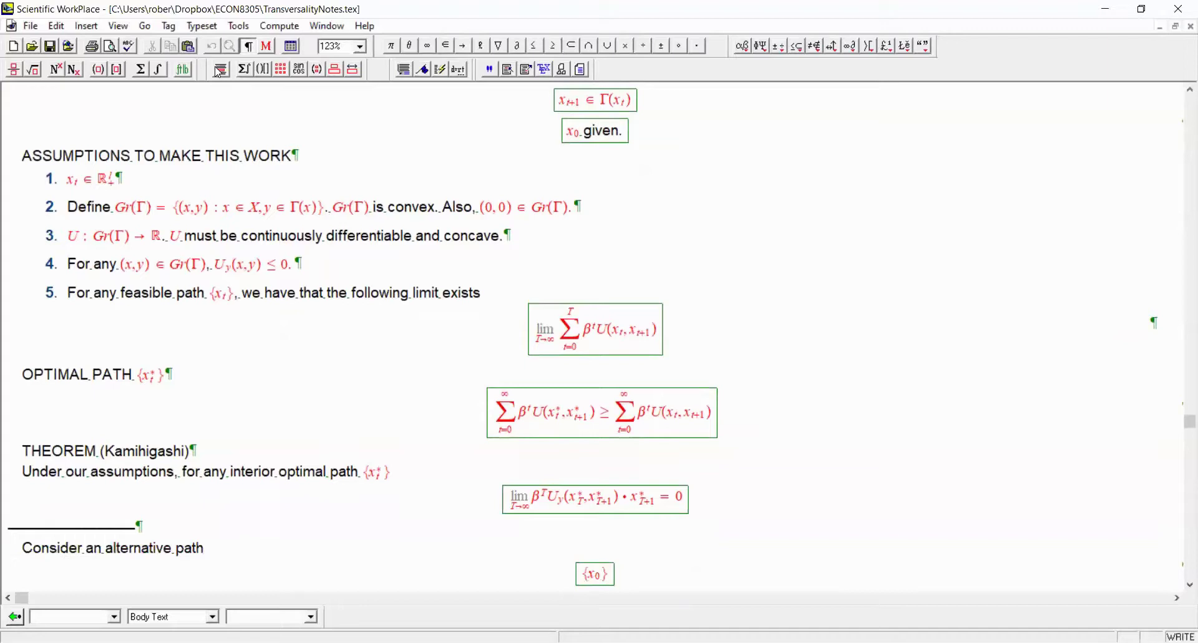
{"action": "key", "text": "ctrl+h"}
{"action": "type", "text": "*"}
{"action": "key", "text": "Right"}
{"action": "type", "text": ",x"}
{"action": "key", "text": "ctrl+l"}
{"action": "type", "text": "1"}
{"action": "key", "text": "ctrl+h"}
{"action": "type", "text": "*"}
{"action": "key", "text": "Right"}
Continue the sequence with x₂*, ...., x_T*
{"action": "type", "text": ",x"}
{"action": "key", "text": "ctrl+l"}
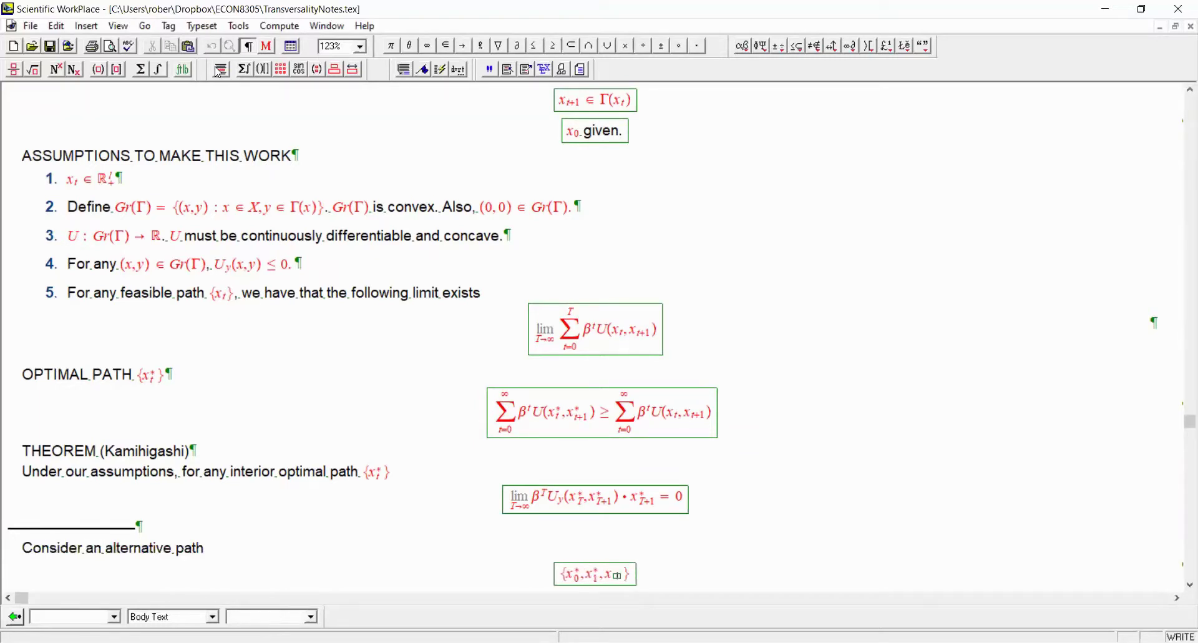
{"action": "type", "text": "2"}
{"action": "key", "text": "ctrl+h"}
{"action": "type", "text": "*"}
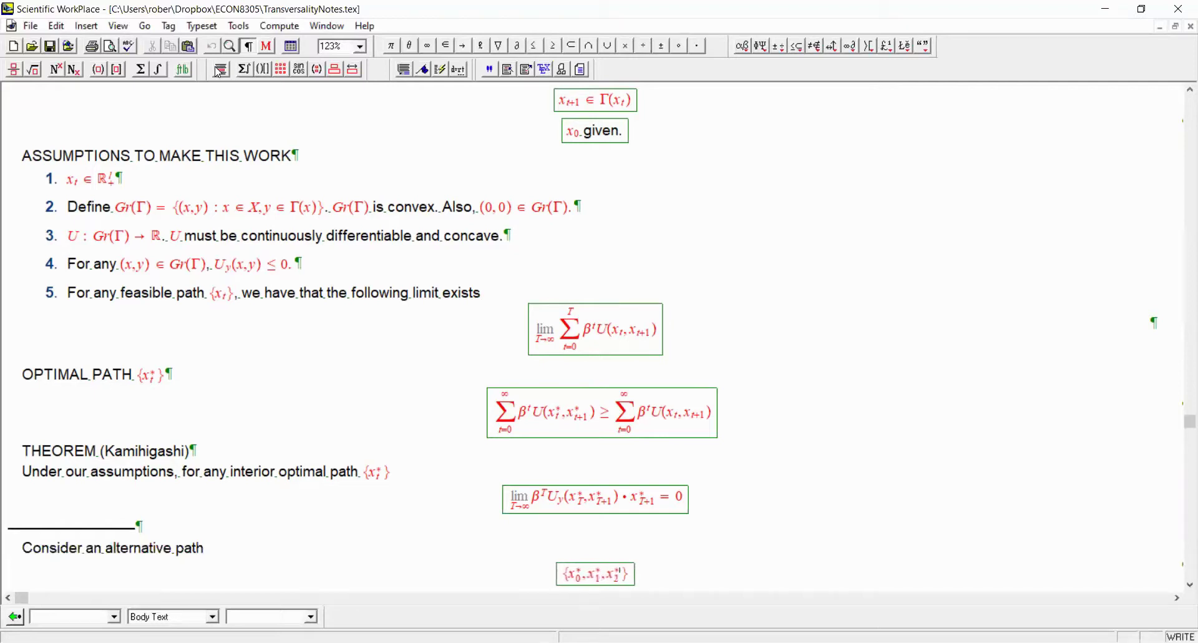
{"action": "key", "text": "Right"}
{"action": "type", "text": ",..."}
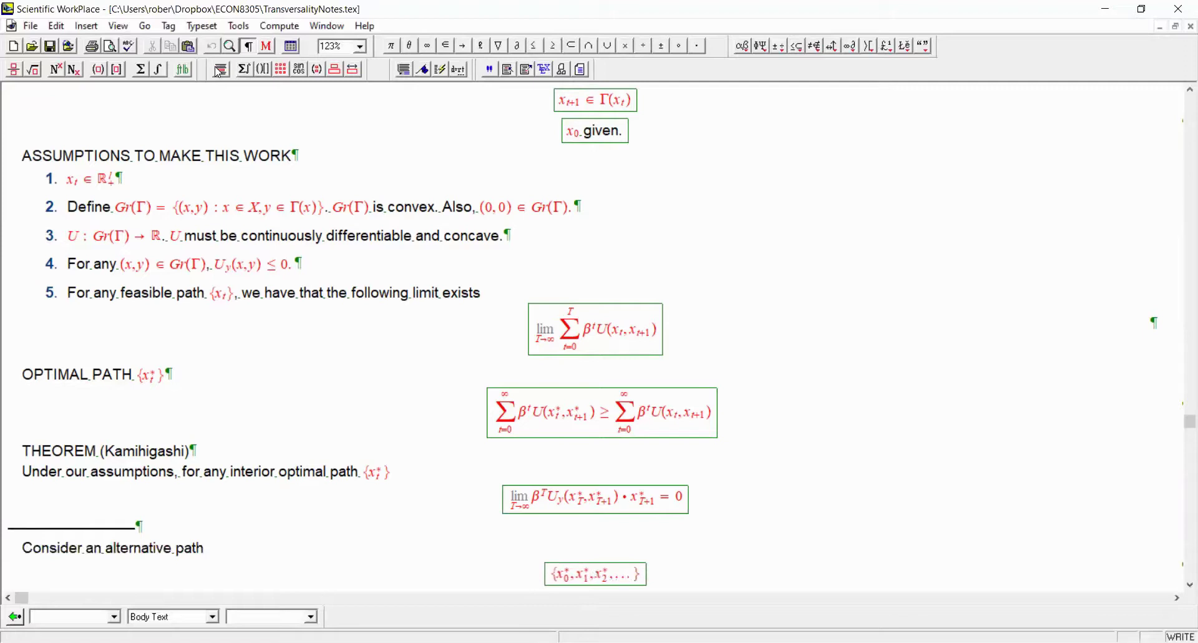
{"action": "type", "text": ".,x"}
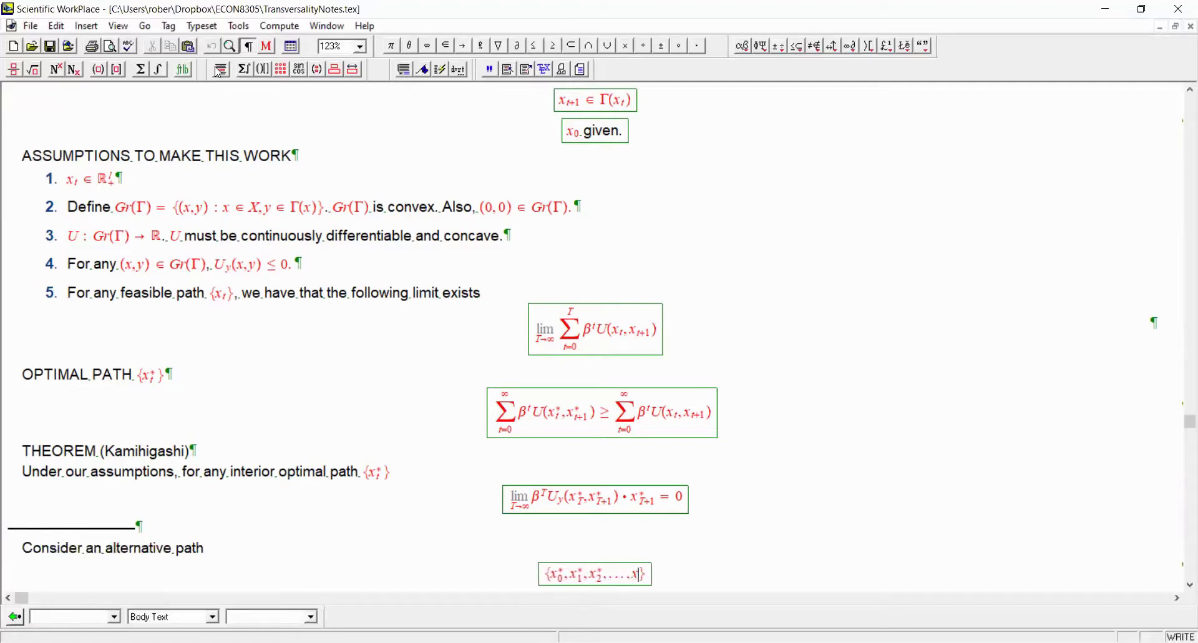
{"action": "key", "text": "ctrl+l"}
{"action": "type", "text": "T"}
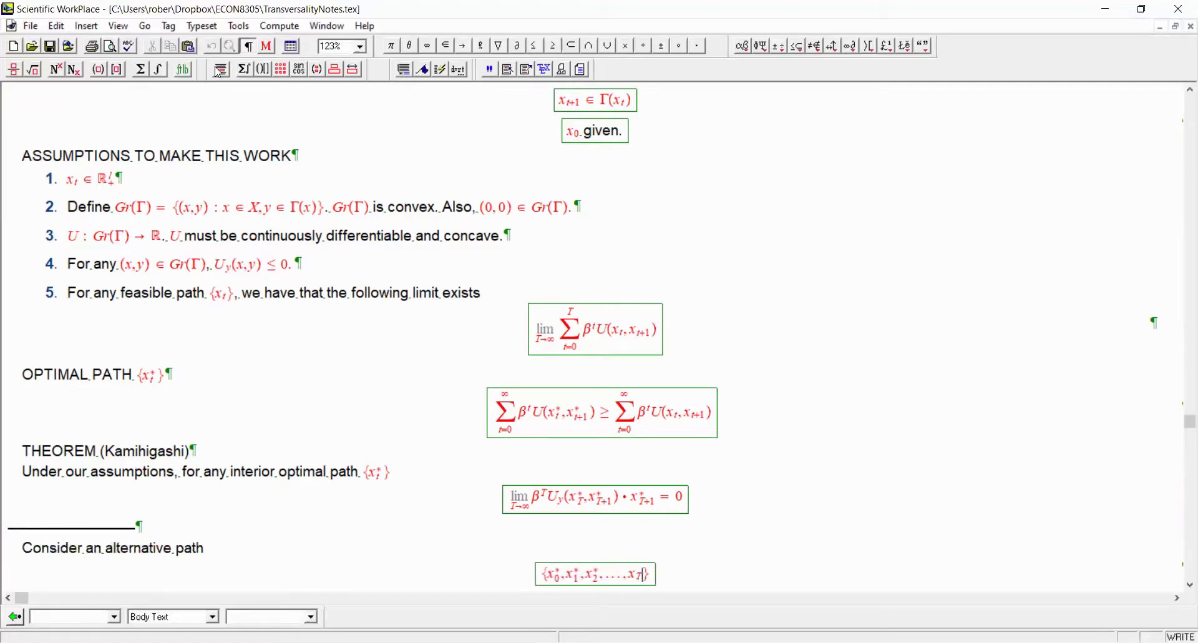
{"action": "key", "text": "ctrl+h"}
{"action": "type", "text": "*,"}
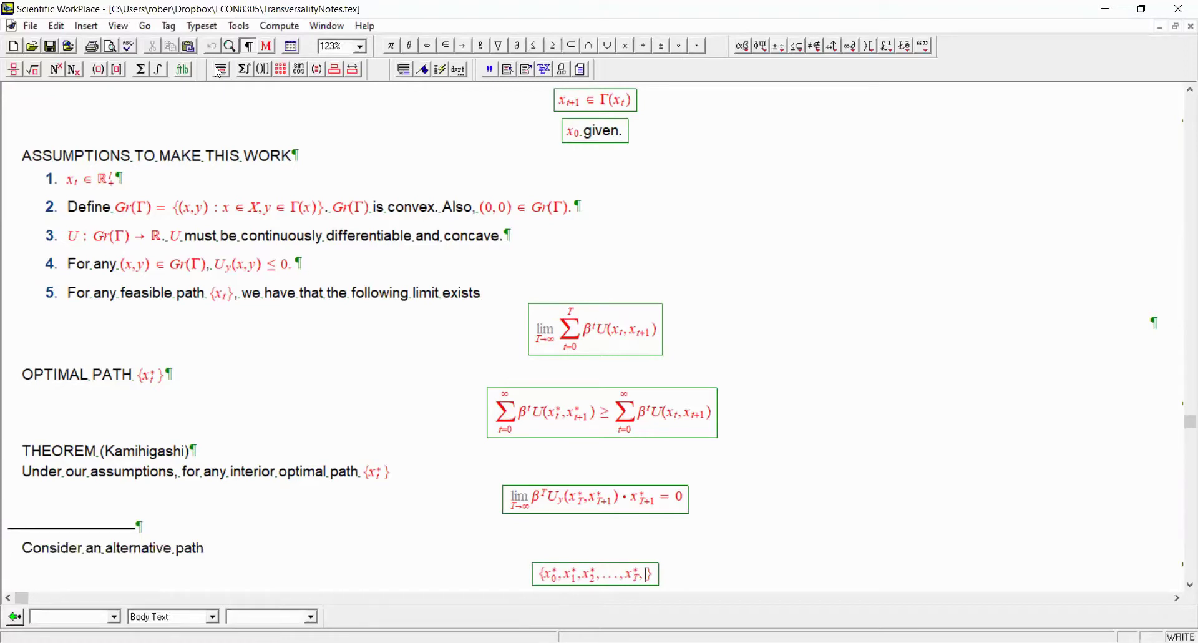
Append x_{T+1}, x_{T+2}, ... to the sequence, without superscripts
{"action": "key", "text": "BackSpace"}
{"action": "key", "text": "BackSpace"}
{"action": "key", "text": "BackSpace"}
{"action": "key", "text": "BackSpace"}
{"action": "key", "text": "BackSpace"}
{"action": "key", "text": "BackSpace"}
{"action": "key", "text": "BackSpace"}
{"action": "key", "text": "BackSpace"}
{"action": "key", "text": "BackSpace"}
{"action": "key", "text": "BackSpace"}
{"action": "key", "text": "BackSpace"}
{"action": "key", "text": "BackSpace"}
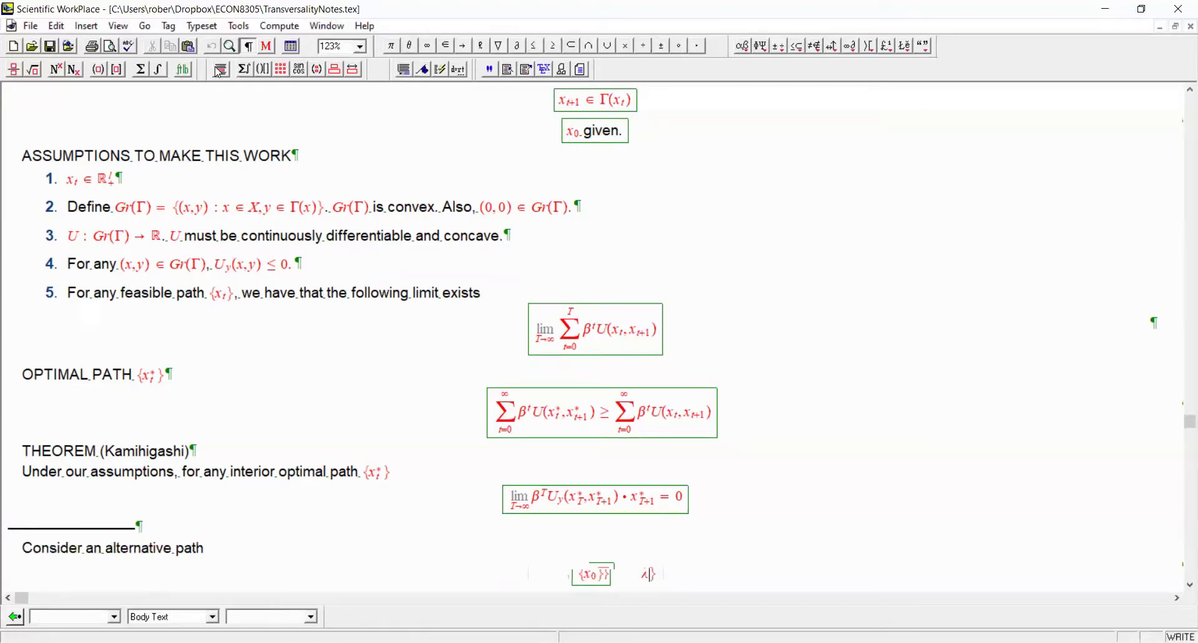
{"action": "type", "text": "x"}
{"action": "key", "text": "ctrl+l"}
{"action": "type", "text": "T+1"}
{"action": "key", "text": "ctrl+h"}
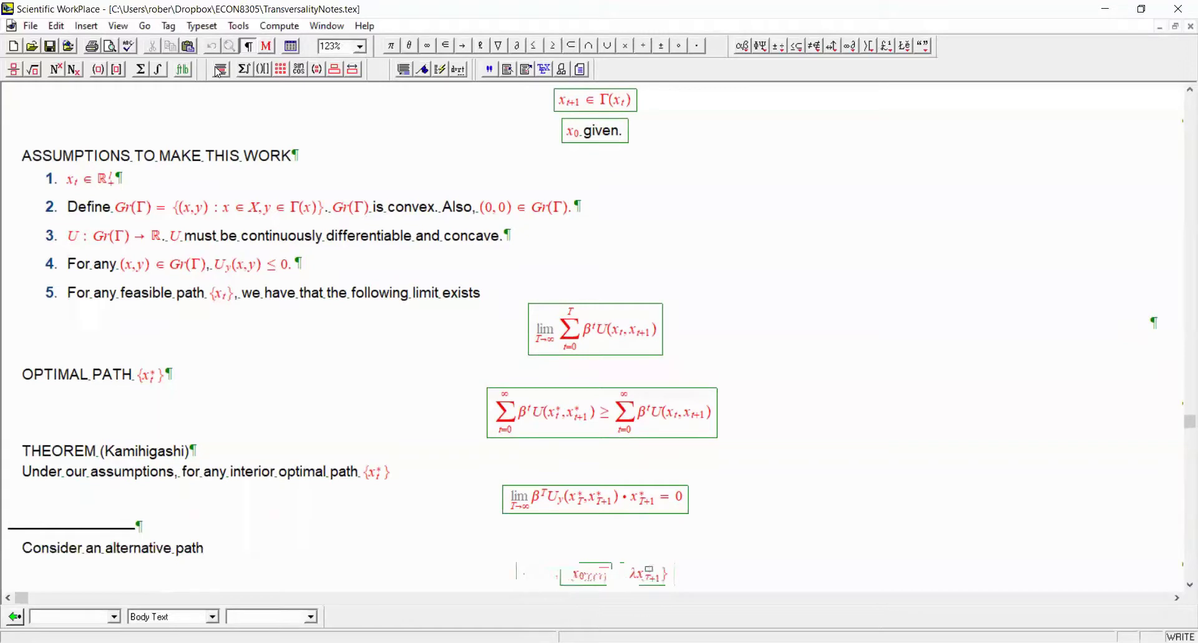
{"action": "key", "text": "BackSpace"}
{"action": "key", "text": "Right"}
{"action": "type", "text": ",x"}
{"action": "key", "text": "ctrl+l"}
{"action": "type", "text": "T"}
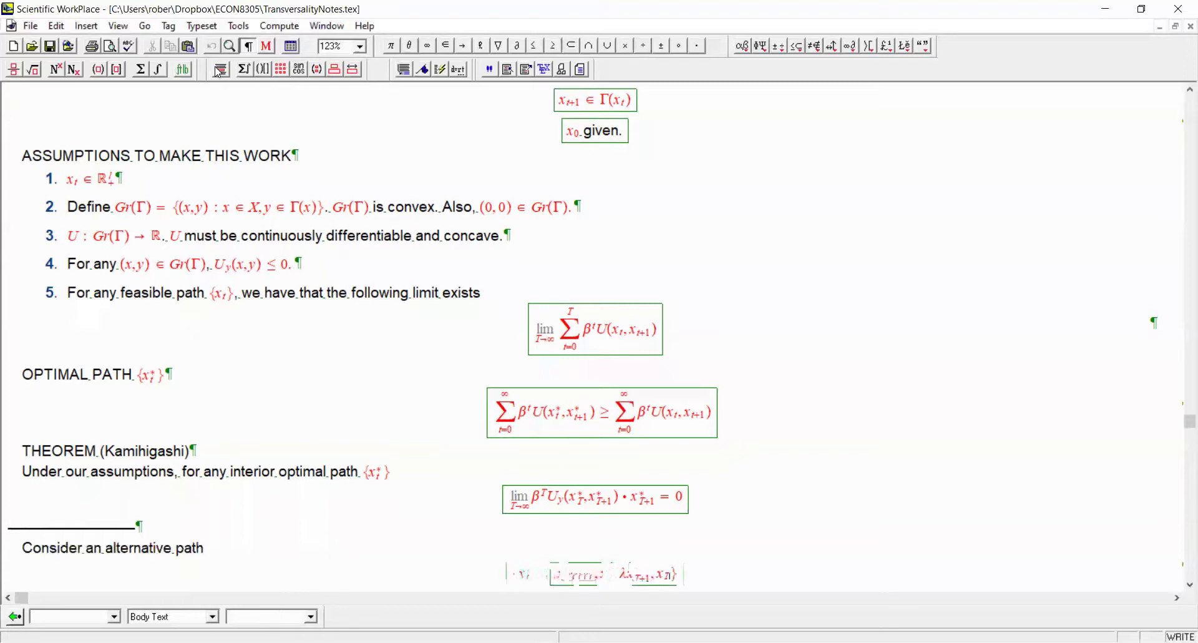
{"action": "type", "text": "+2"}
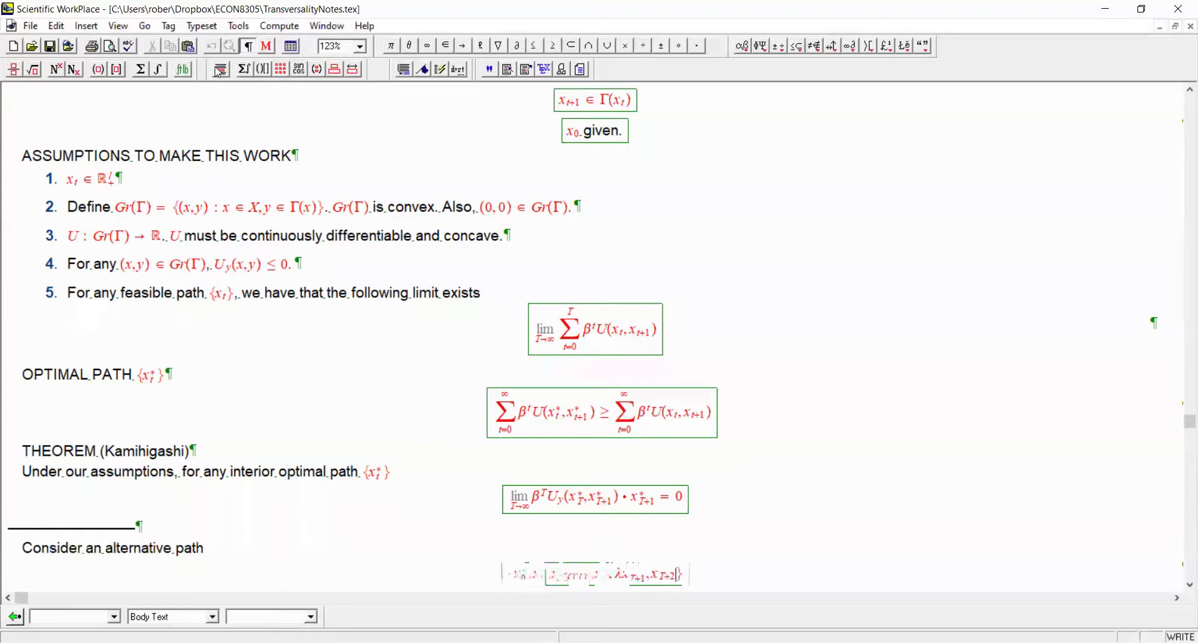
{"action": "key", "text": "ctrl+h"}
{"action": "key", "text": "BackSpace"}
{"action": "type", "text": ",..."}
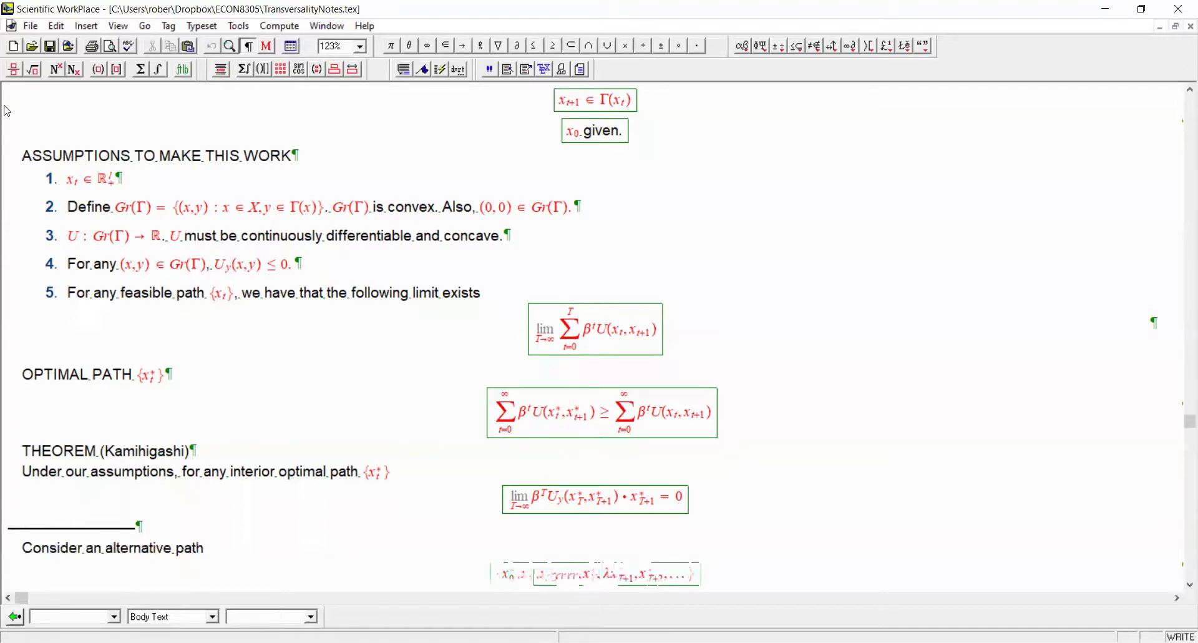
Back in text, state that λ ∈ [0,1)
{"action": "key", "text": "ctrl+t"}
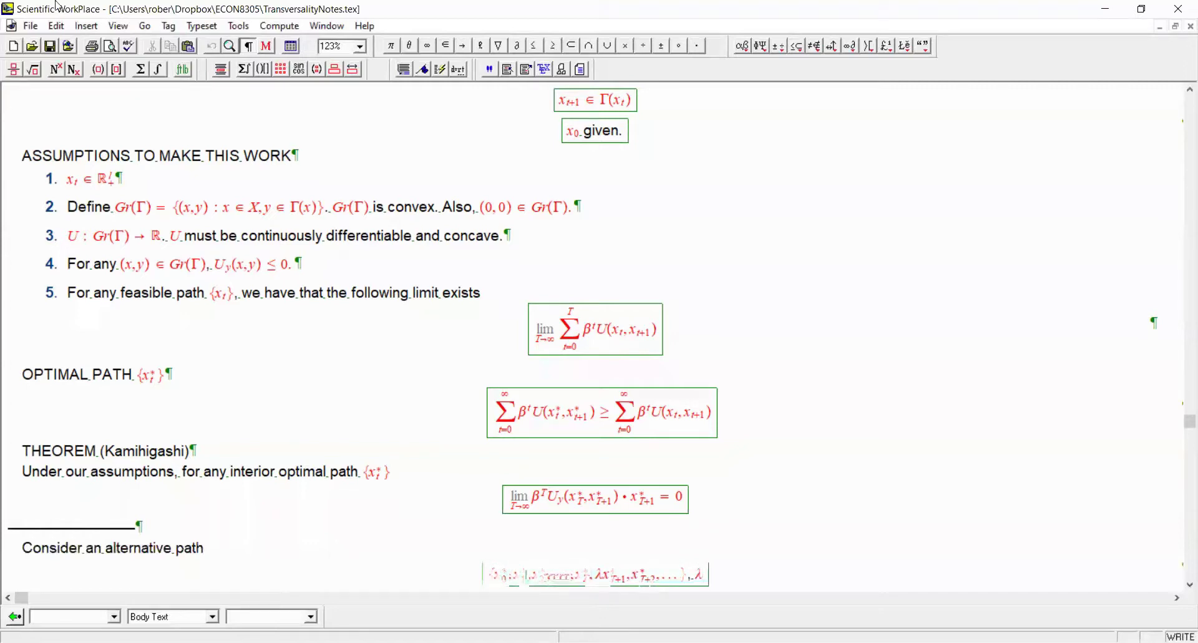
{"action": "left_click", "coordinate": [449, 47]}
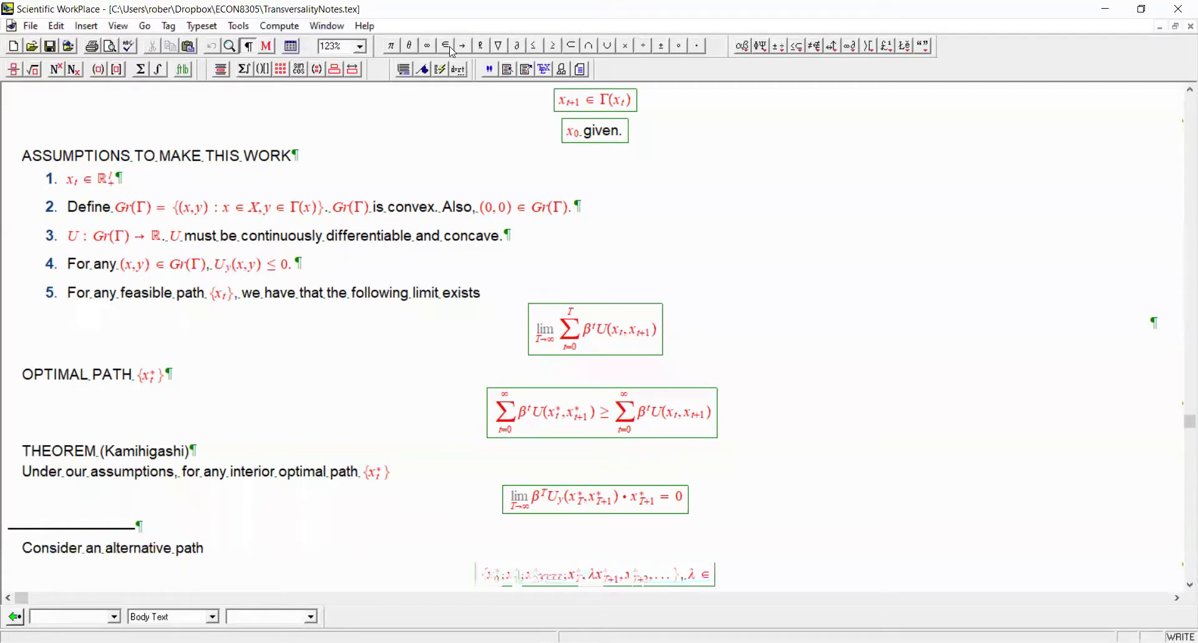
{"action": "type", "text": "[0"}
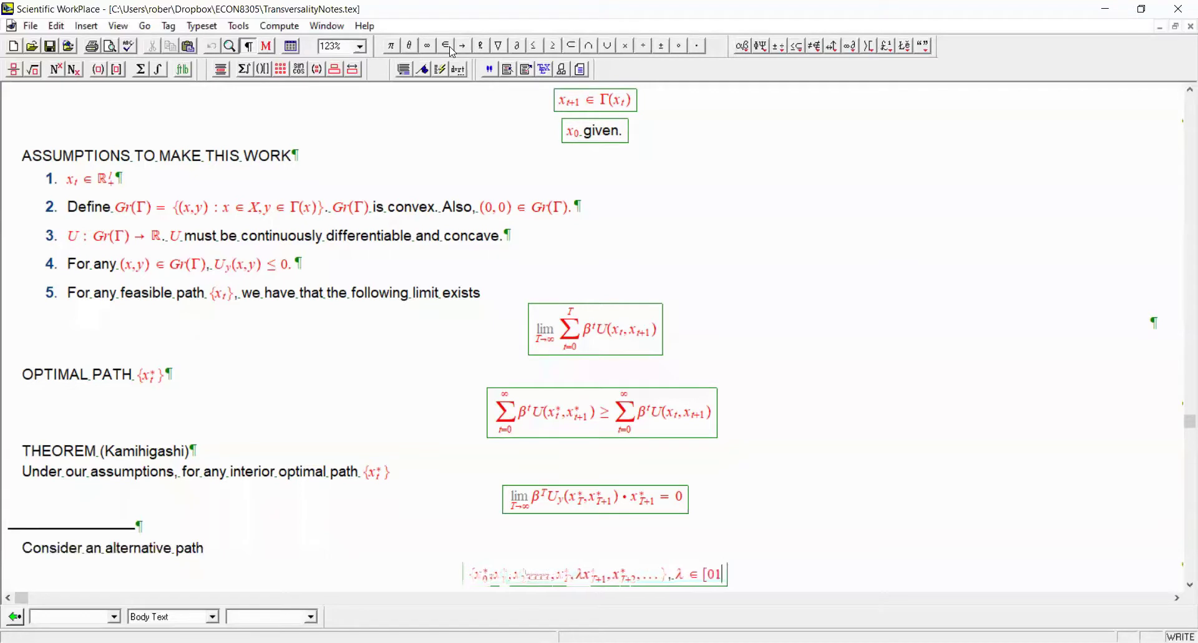
{"action": "type", "text": ",1)"}
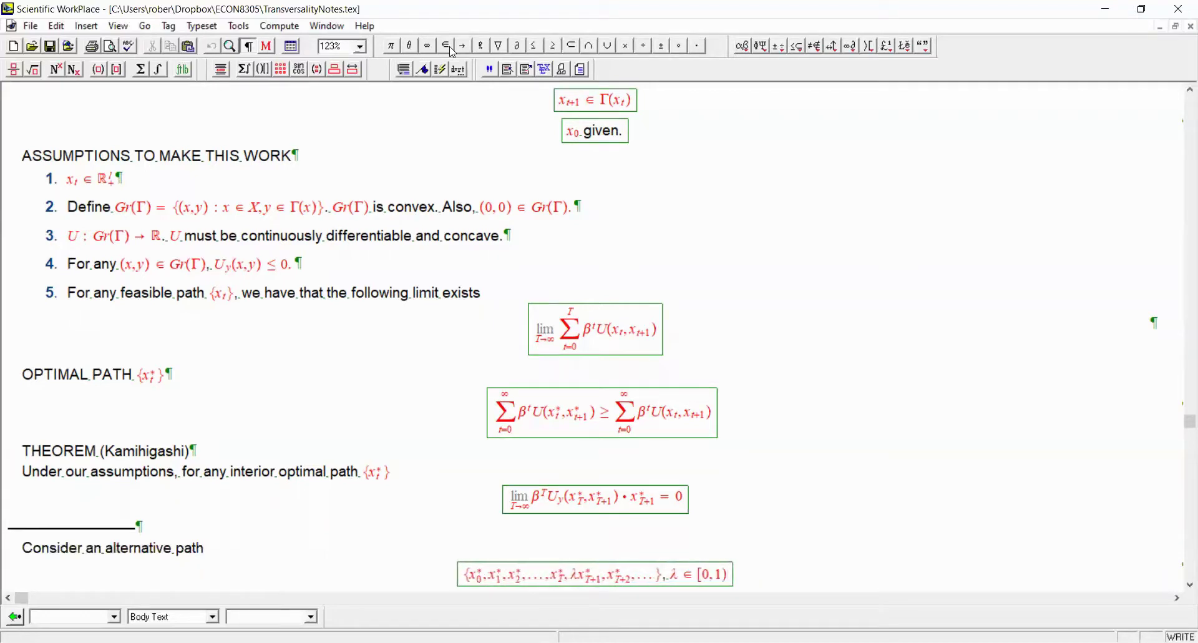
{"action": "type", "text": "."}
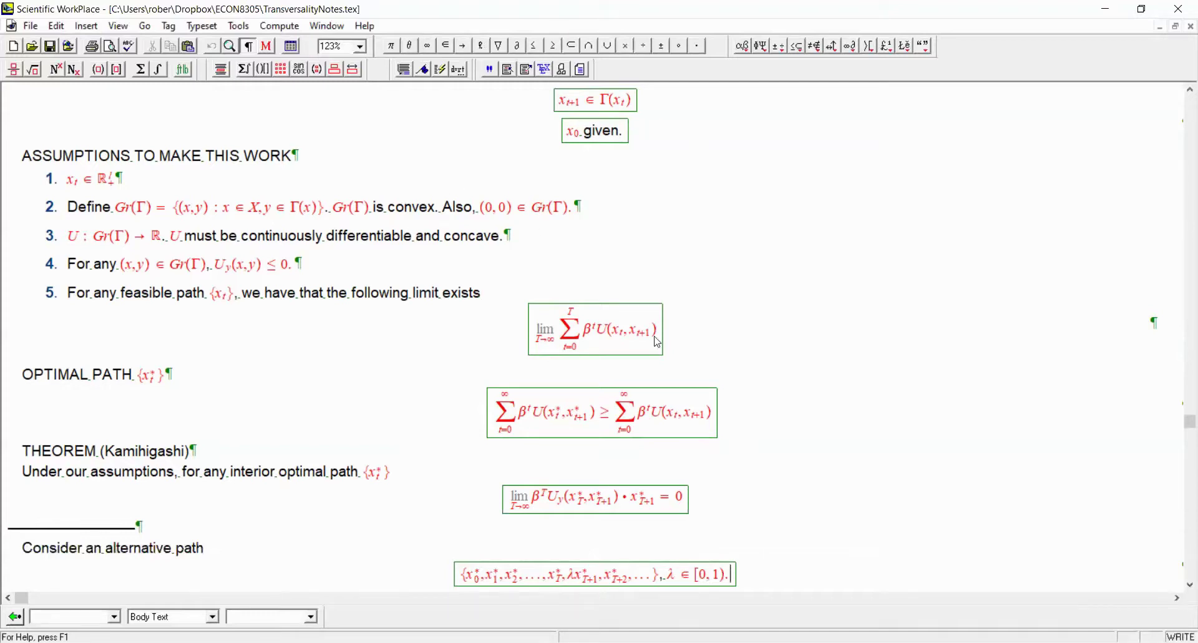
Start a new paragraph below the alternative path with the word 'Since'
{"action": "left_click", "coordinate": [766, 586]}
{"action": "key", "text": "Return"}
{"action": "type", "text": "Since"}
{"action": "key", "text": "BackSpace"}
{"action": "key", "text": "BackSpace"}
{"action": "key", "text": "BackSpace"}
{"action": "key", "text": "BackSpace"}
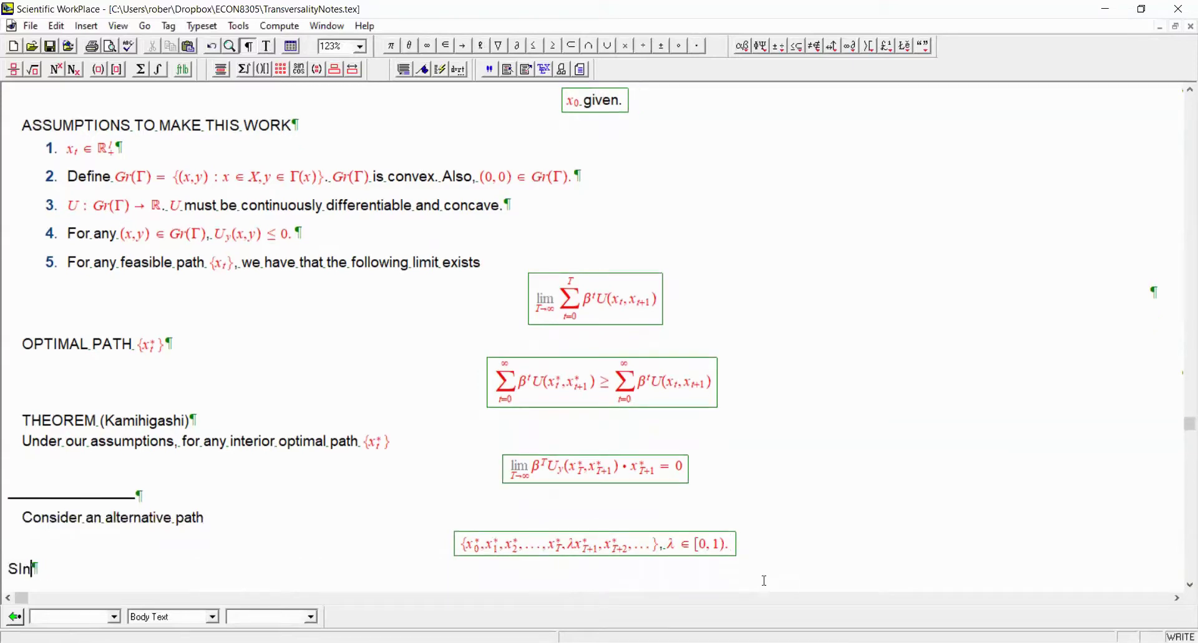
{"action": "type", "text": "ince"}
Add the math {x*_t} followed by the text 'is optimal'
{"action": "key", "text": "ctrl+m"}
{"action": "type", "text": "s"}
{"action": "key", "text": "BackSpace"}
{"action": "key", "text": "ctrl+shift+bracketleft"}
{"action": "type", "text": "x"}
{"action": "key", "text": "ctrl+h"}
{"action": "type", "text": "*"}
{"action": "key", "text": "ctrl+l"}
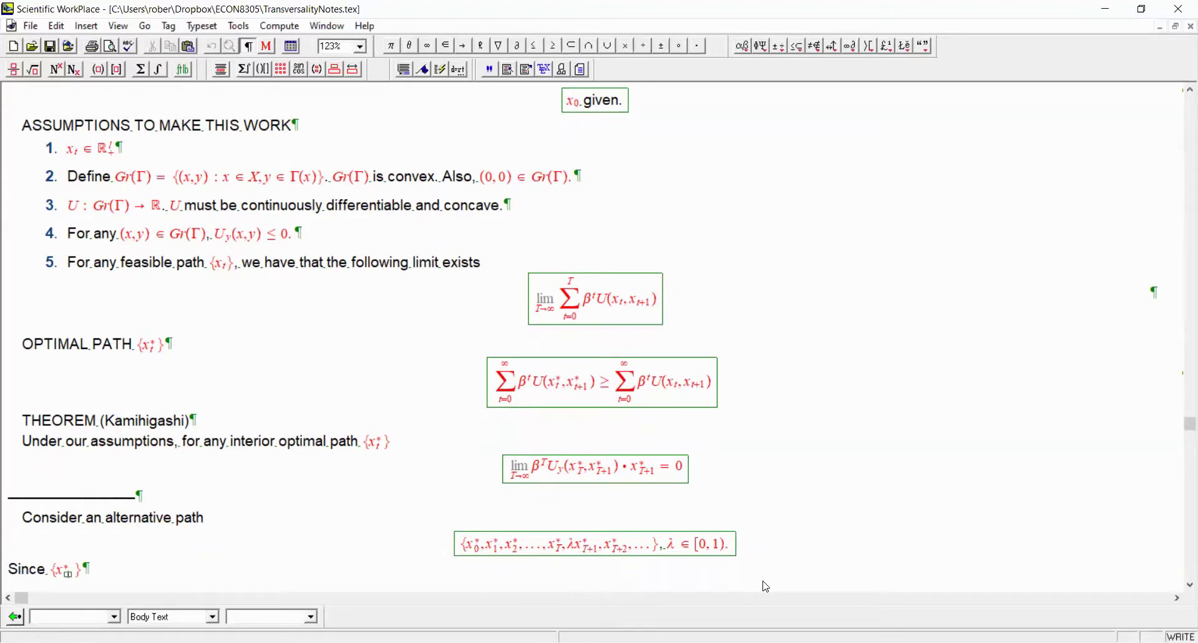
{"action": "type", "text": "t"}
{"action": "key", "text": "Right"}
{"action": "key", "text": "Right"}
{"action": "key", "text": "ctrl+t"}
{"action": "type", "text": ".is optimal"}
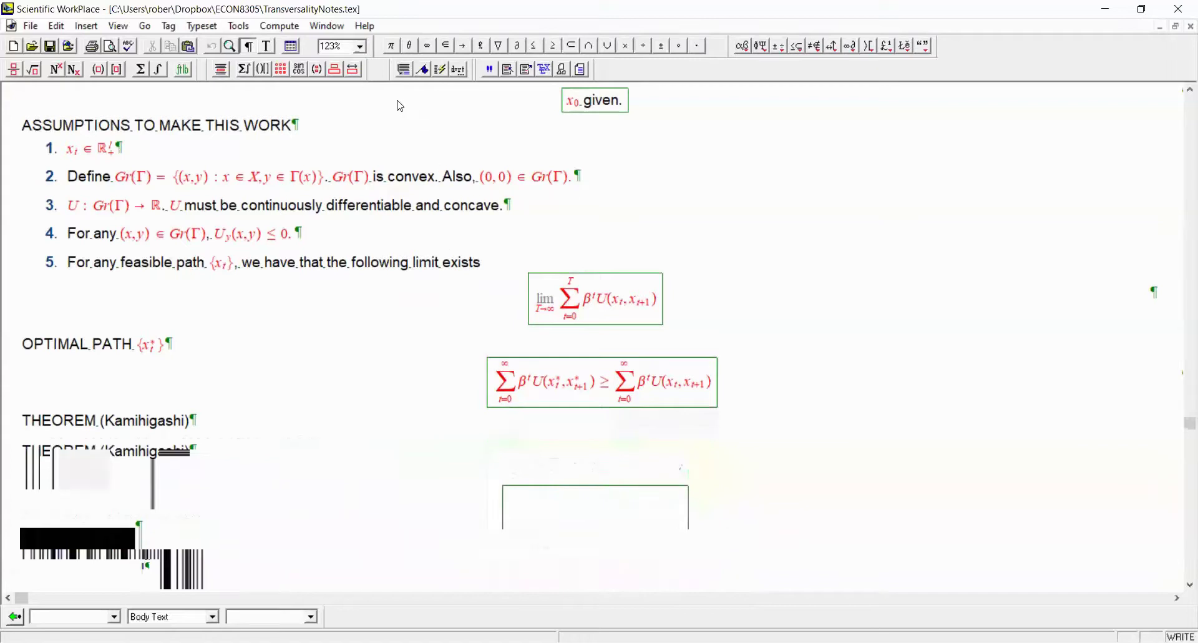
Insert an empty displayed equation below, briefly marking parts of the alternative path
{"action": "left_click", "coordinate": [219, 69]}
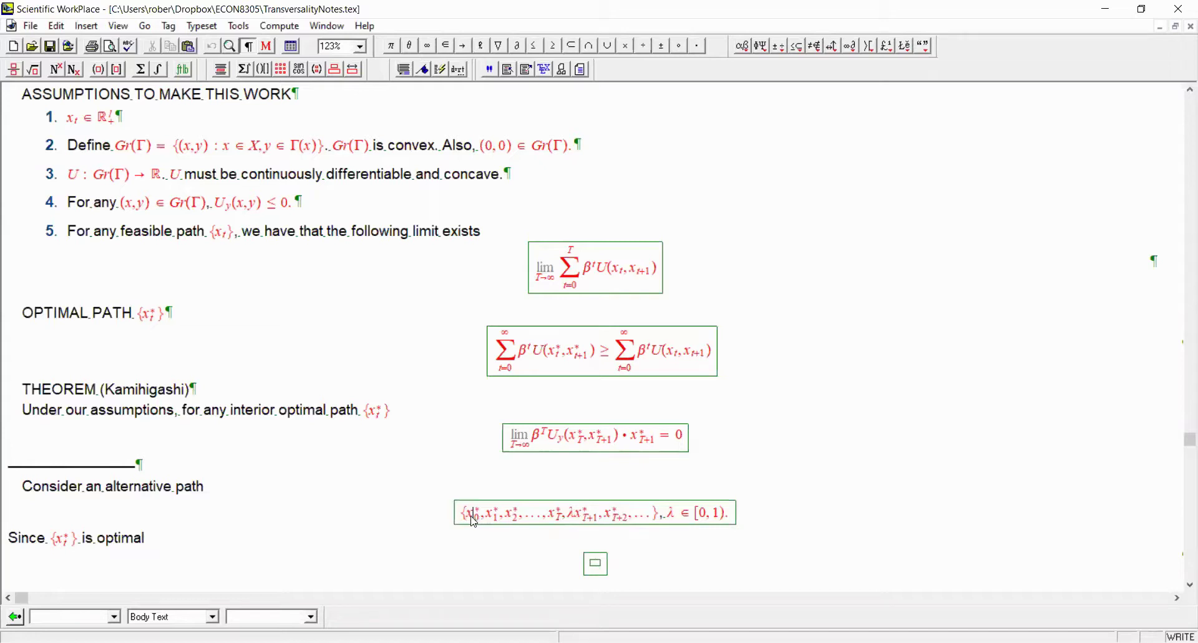
{"action": "left_click_drag", "start_coordinate": [476, 521], "coordinate": [464, 521]}
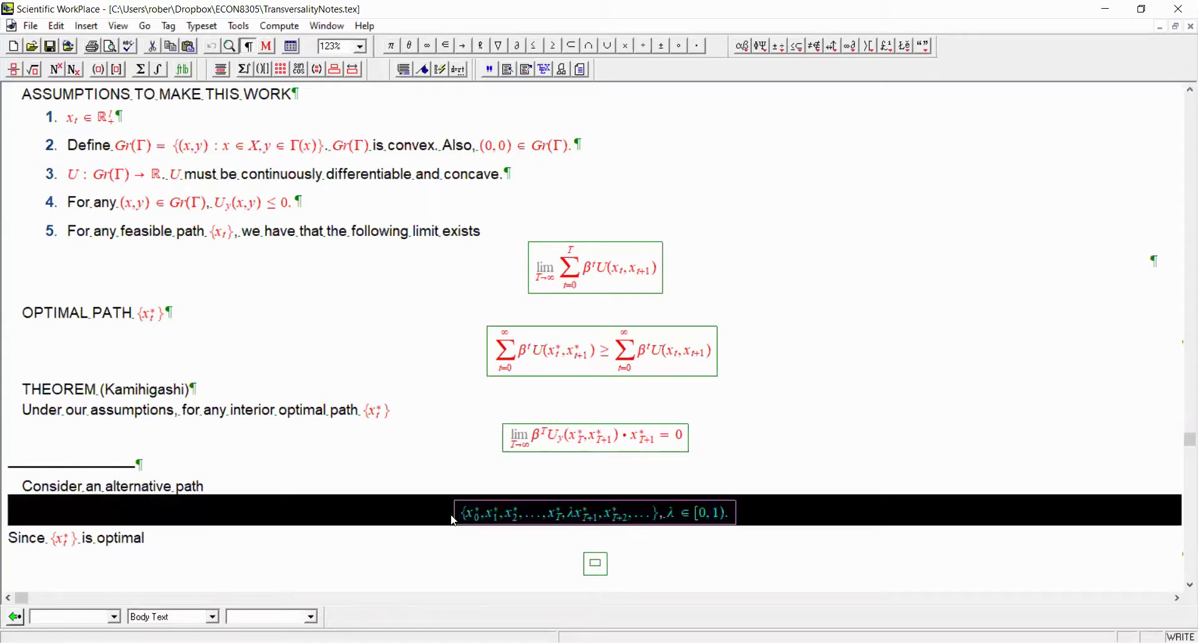
{"action": "left_click", "coordinate": [589, 563]}
{"action": "left_click_drag", "start_coordinate": [467, 520], "coordinate": [561, 519]}
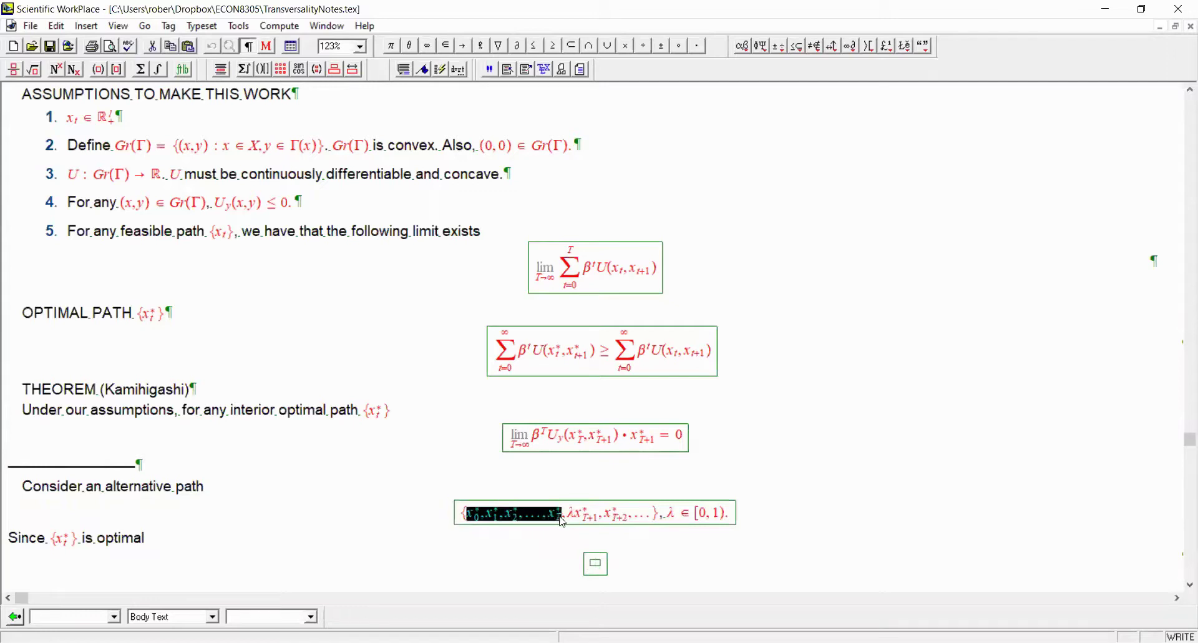
{"action": "left_click", "coordinate": [568, 528]}
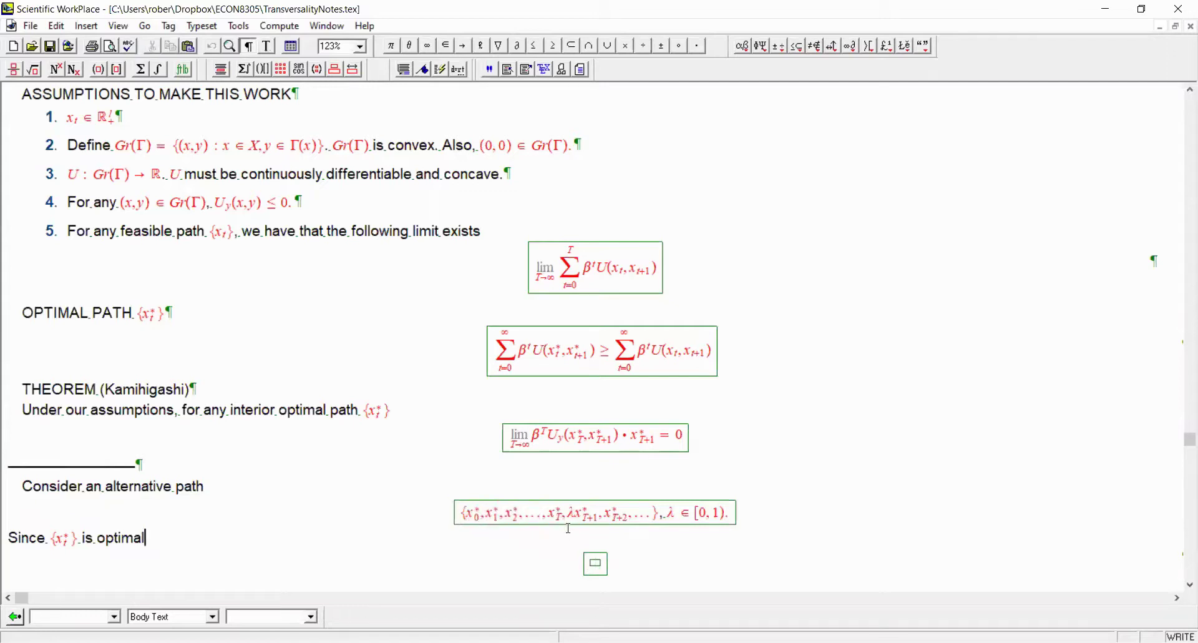
Begin the display with β^T, square brackets and U(x_T*
{"action": "left_click", "coordinate": [597, 567]}
{"action": "key", "text": "ctrl+g"}
{"action": "key", "text": "b"}
{"action": "key", "text": "ctrl+h"}
{"action": "type", "text": "T"}
{"action": "key", "text": "Right"}
{"action": "key", "text": "ctrl+bracketleft"}
{"action": "type", "text": "U"}
{"action": "key", "text": "ctrl+parenleft"}
{"action": "type", "text": "x"}
{"action": "key", "text": "ctrl+Down"}
{"action": "type", "text": "T"}
{"action": "key", "text": "ctrl+Up"}
{"action": "type", "text": "*"}
{"action": "key", "text": "Right"}
Add the second argument λx*_{T+1} to the first U
{"action": "type", "text": ",x"}
{"action": "key", "text": "ctrl+g"}
{"action": "key", "text": "l"}
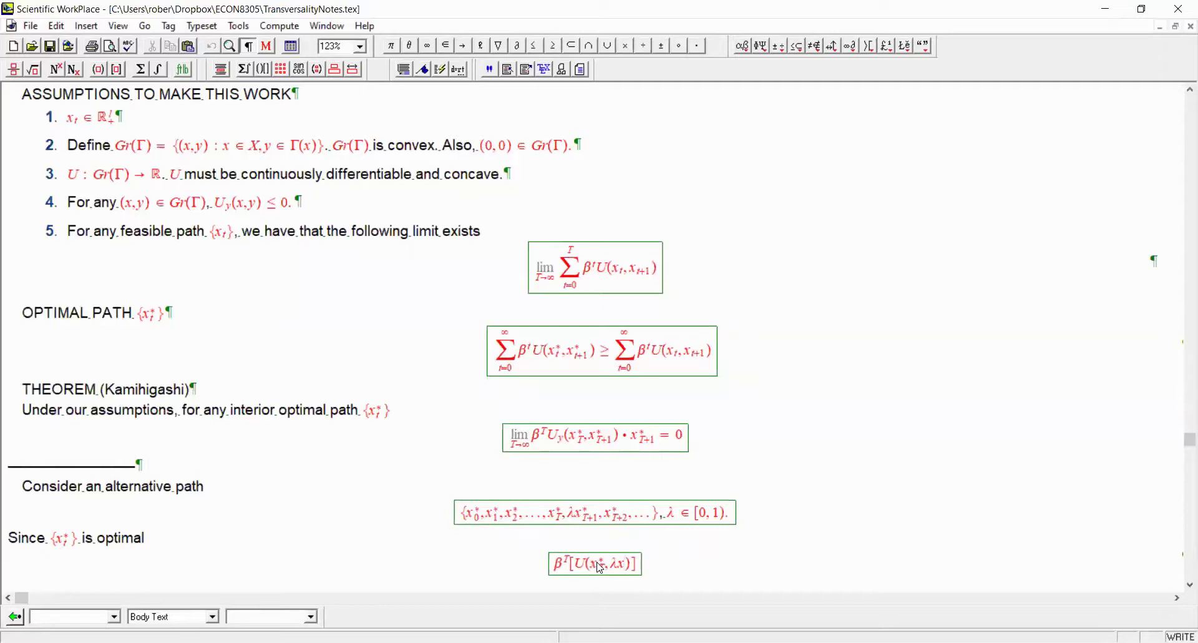
{"action": "key", "text": "ctrl+l"}
{"action": "type", "text": "T+1"}
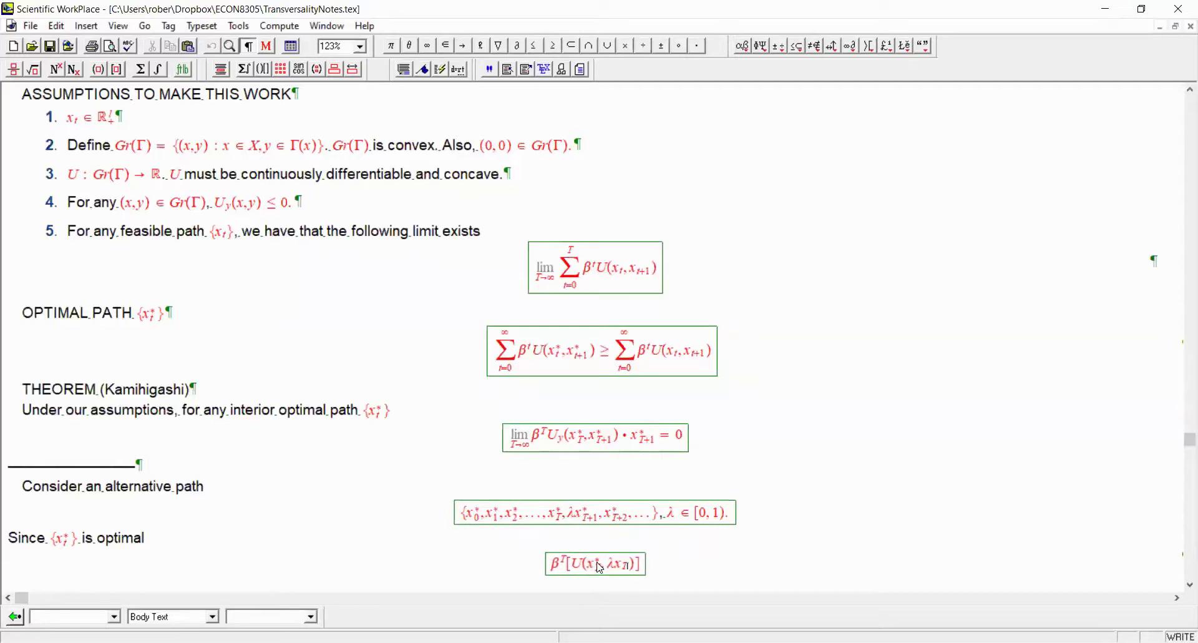
{"action": "key", "text": "ctrl+h"}
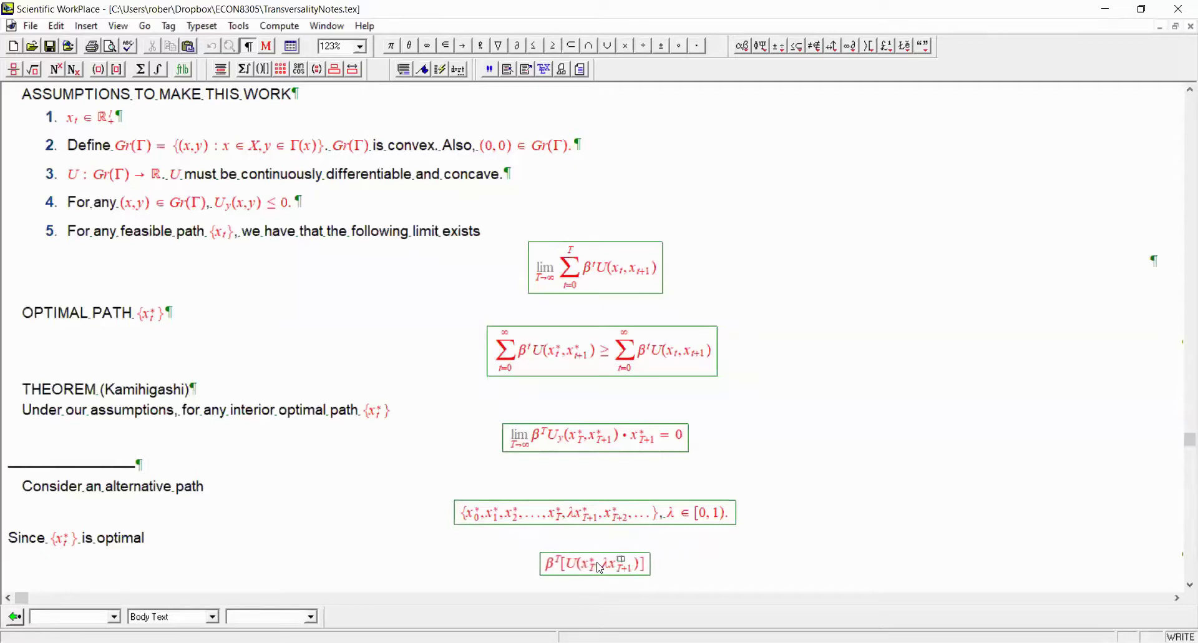
{"action": "type", "text": "*"}
{"action": "key", "text": "space"}
Type − U(x_T*, x*_{T+1}) inside the brackets
{"action": "type", "text": "-"}
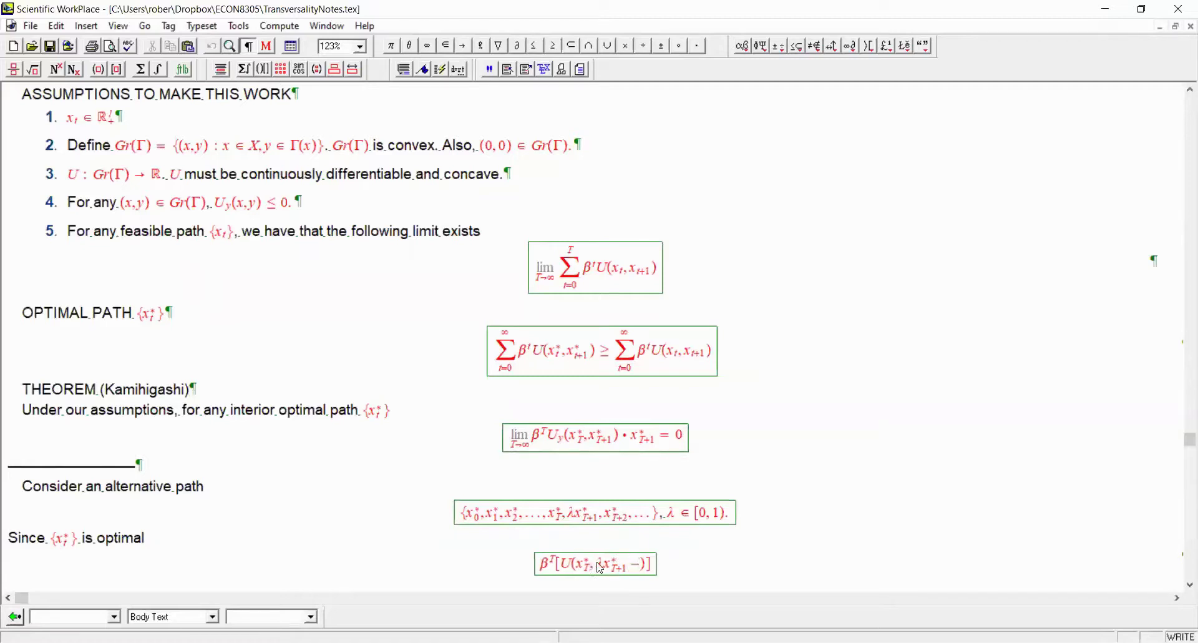
{"action": "type", "text": "U"}
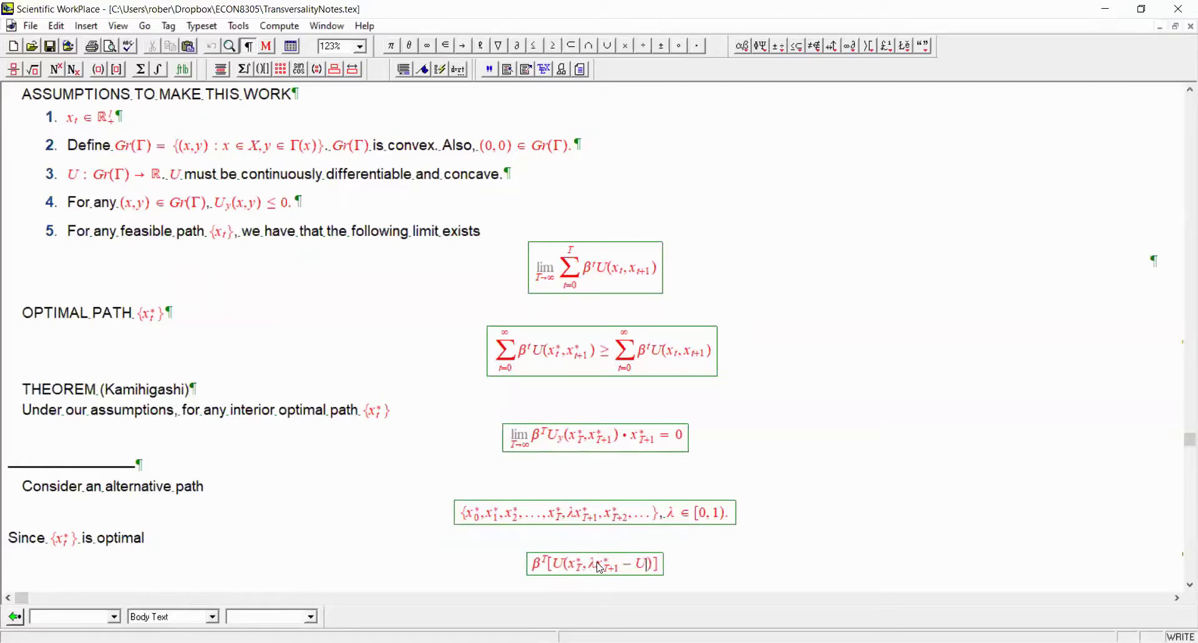
{"action": "type", "text": "(x)"}
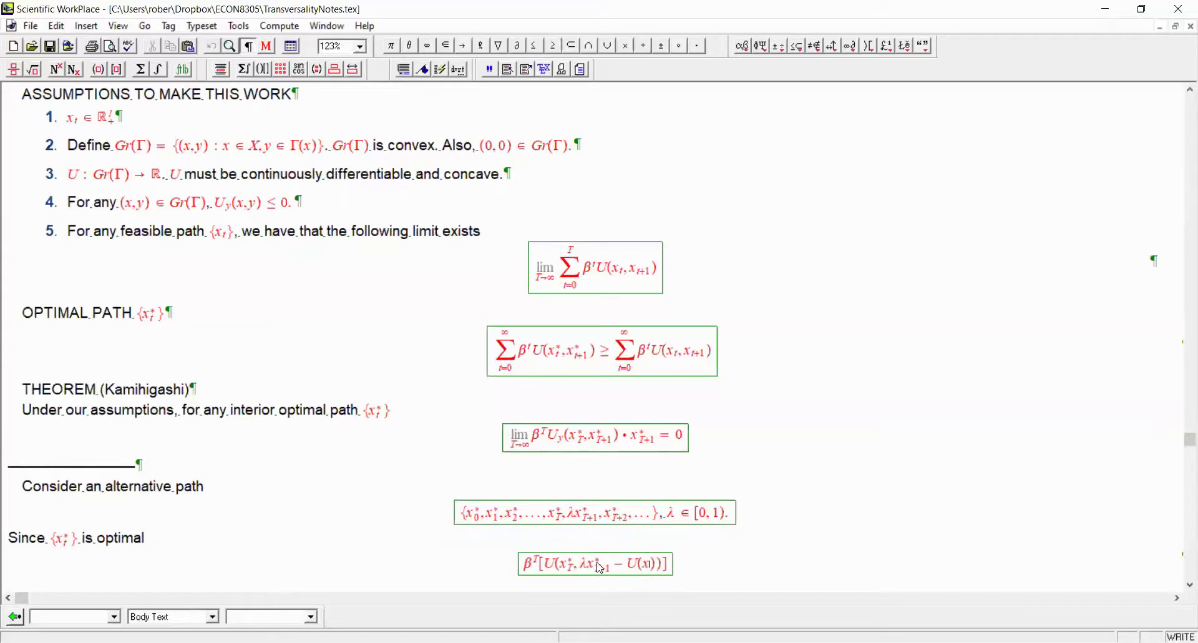
{"action": "key", "text": "ctrl+l"}
{"action": "type", "text": "T"}
{"action": "key", "text": "ctrl+h"}
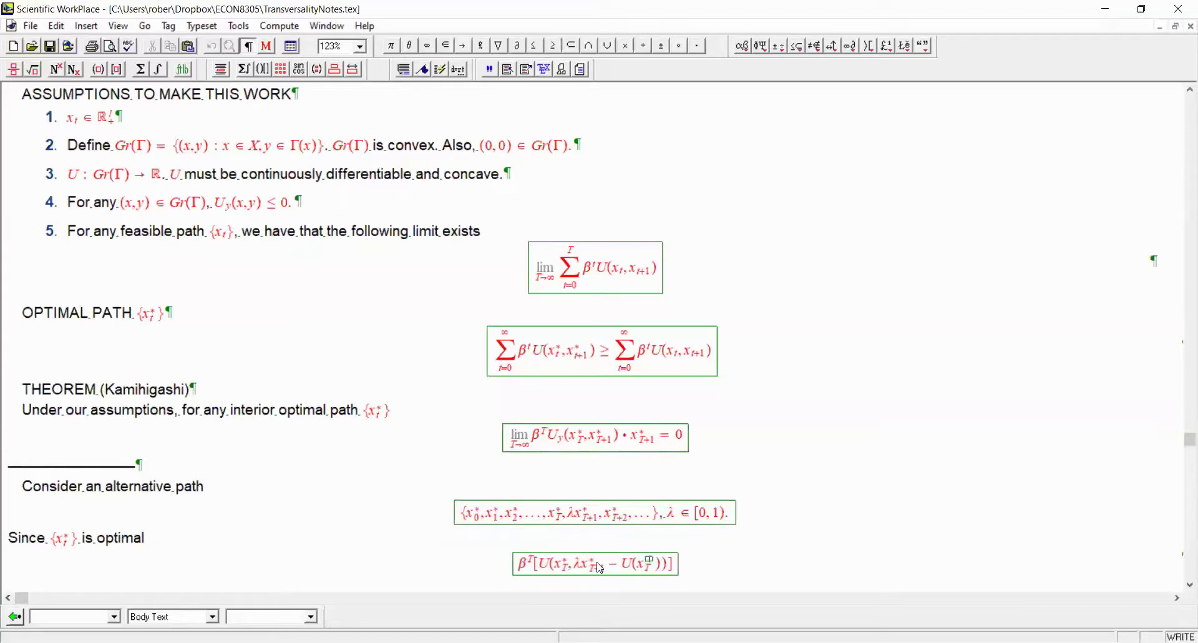
{"action": "type", "text": "*,"}
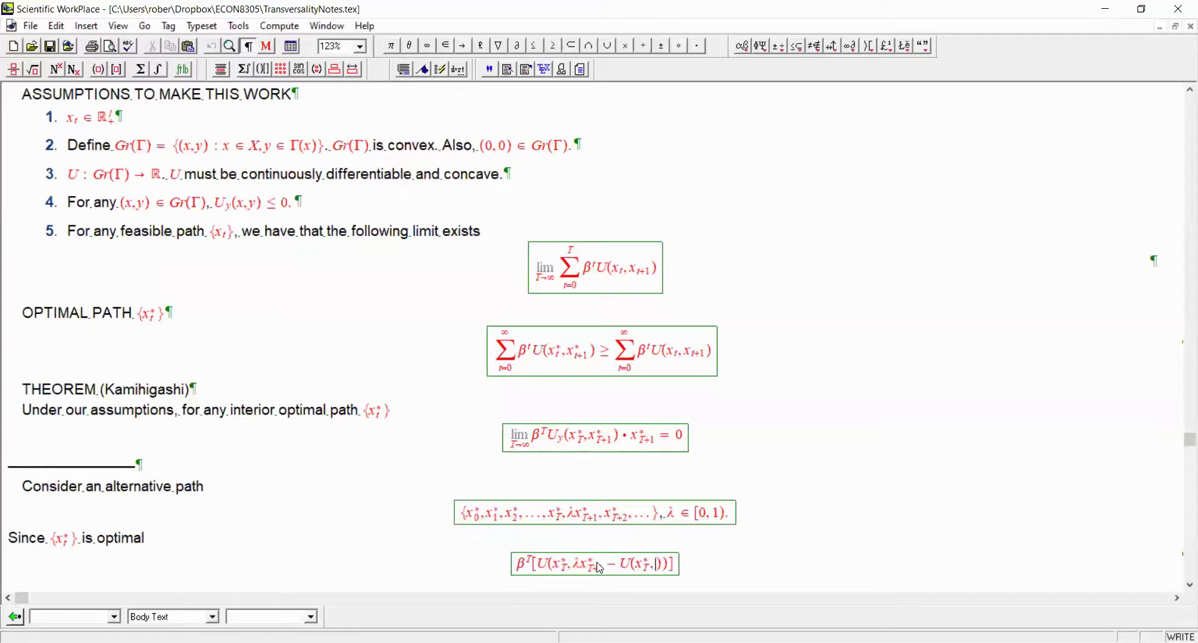
{"action": "type", "text": "x"}
{"action": "key", "text": "ctrl+l"}
{"action": "type", "text": "T+1"}
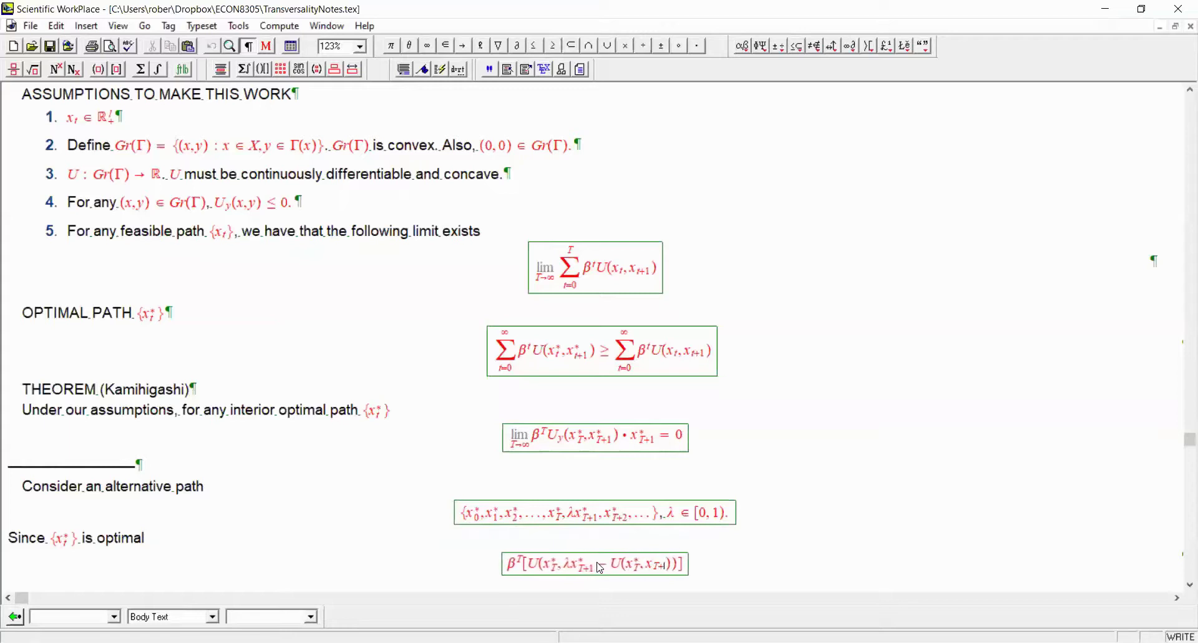
{"action": "key", "text": "BackSpace"}
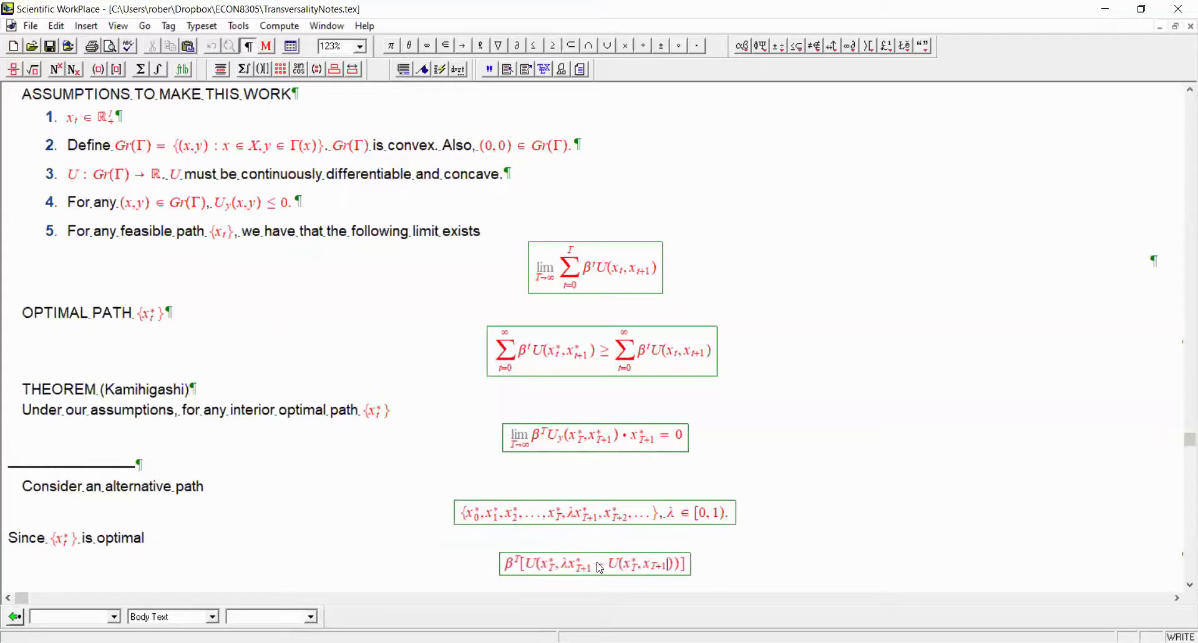
{"action": "key", "text": "ctrl+h"}
{"action": "type", "text": "*"}
Wrap the first U's arguments in expanding parentheses and append a plus sign
{"action": "key", "text": "BackSpace"}
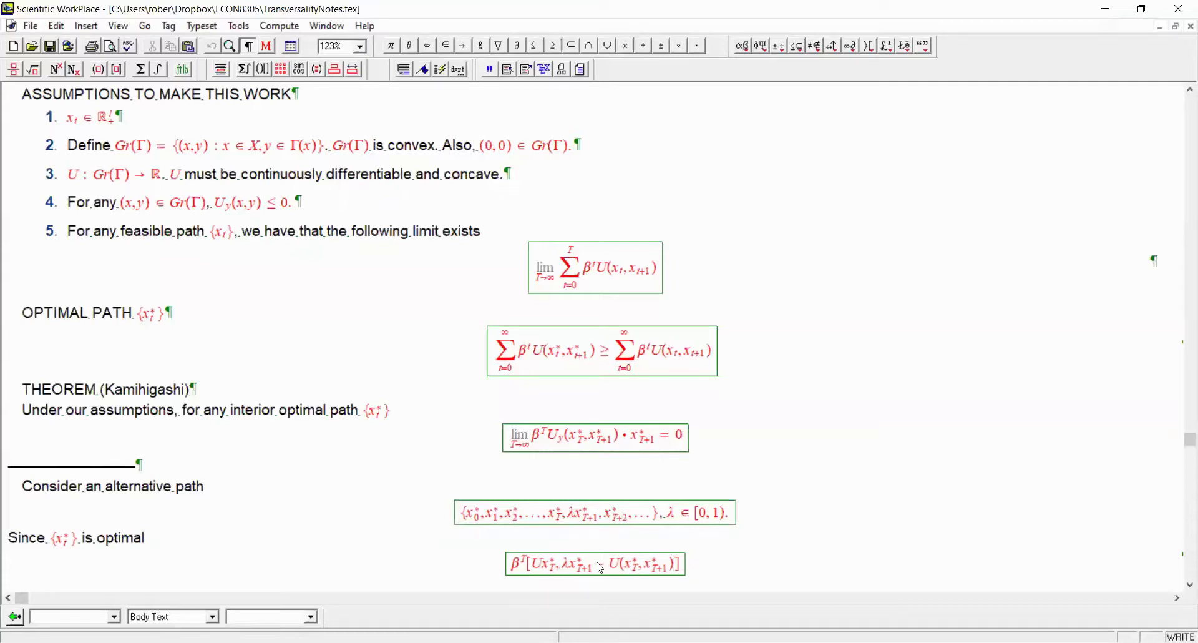
{"action": "left_click_drag", "start_coordinate": [592, 567], "coordinate": [547, 567]}
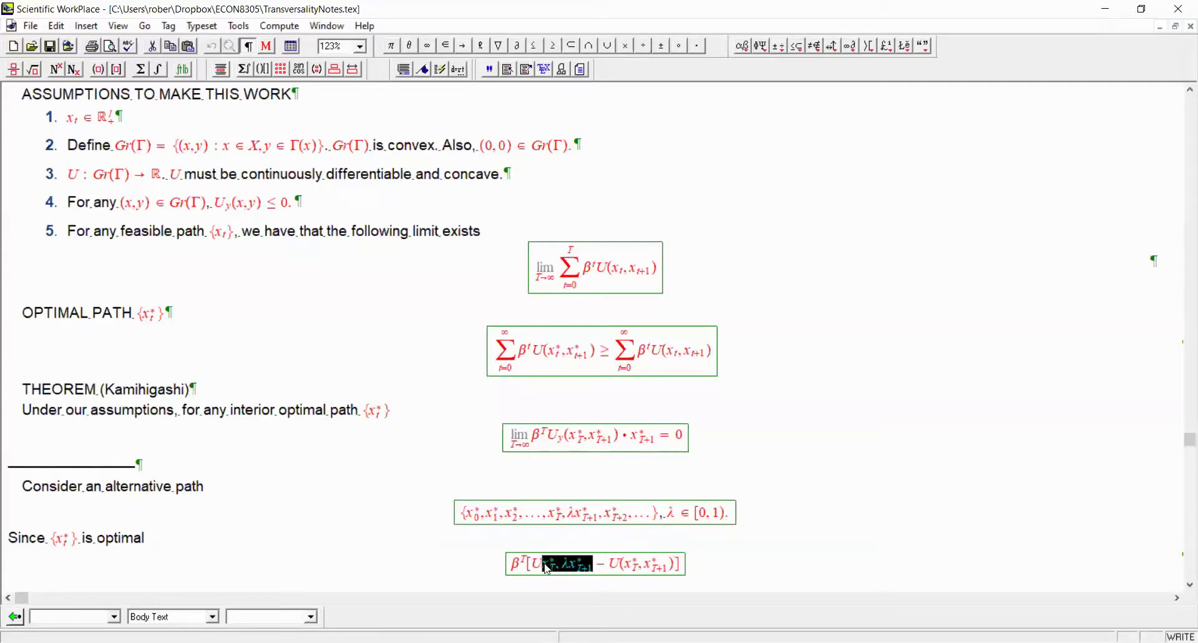
{"action": "key", "text": "ctrl+9"}
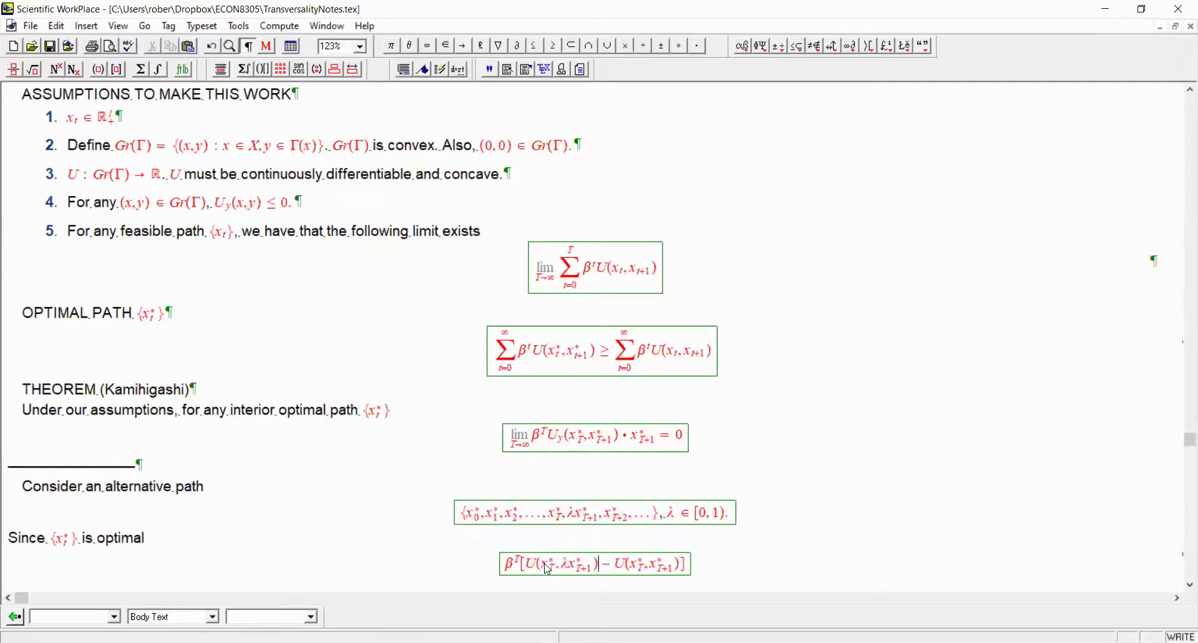
{"action": "left_click", "coordinate": [685, 568]}
{"action": "type", "text": "+"}
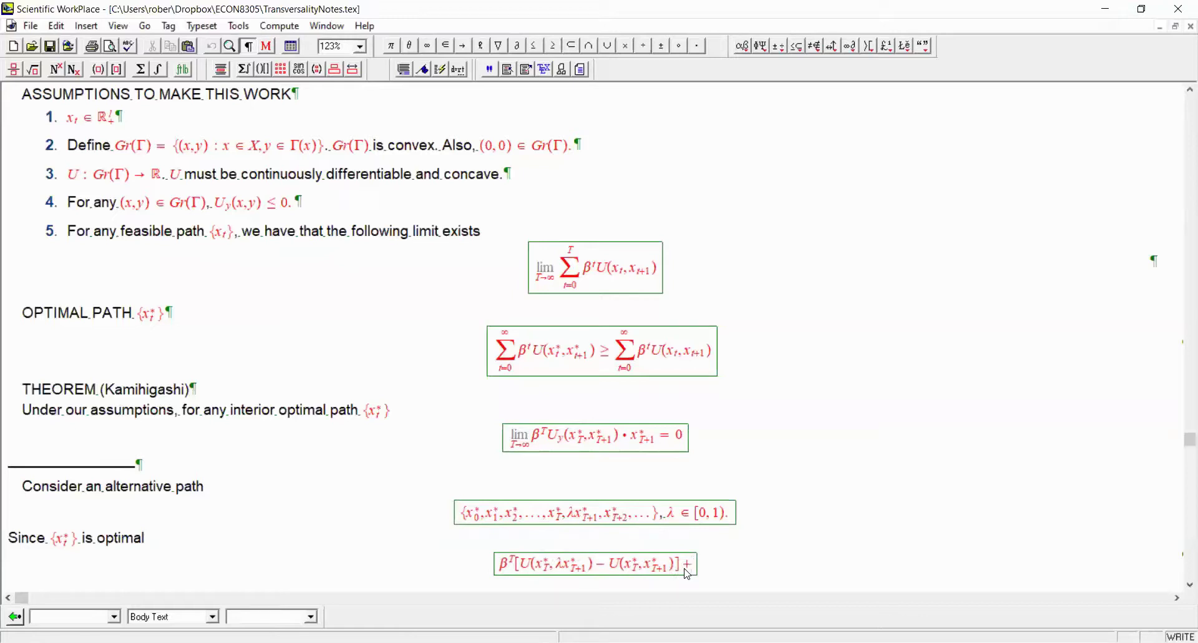
Insert a sum from t=T+1 to ∞ with summand β^t followed by empty square brackets
{"action": "left_click", "coordinate": [140, 69]}
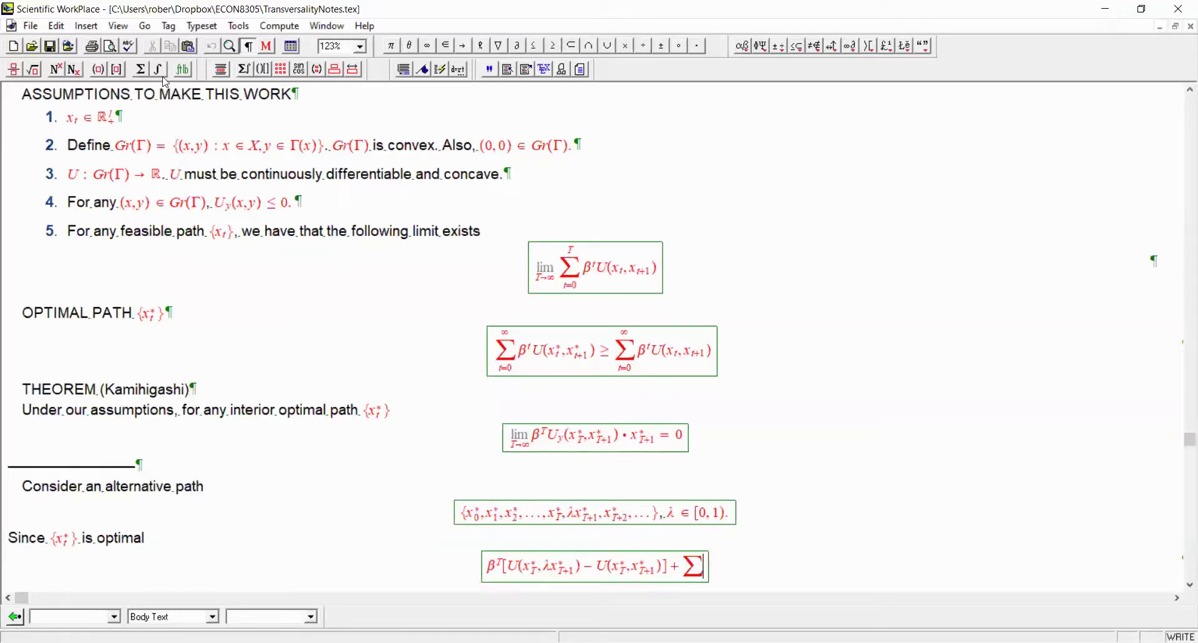
{"action": "key", "text": "ctrl+Down"}
{"action": "type", "text": "t"}
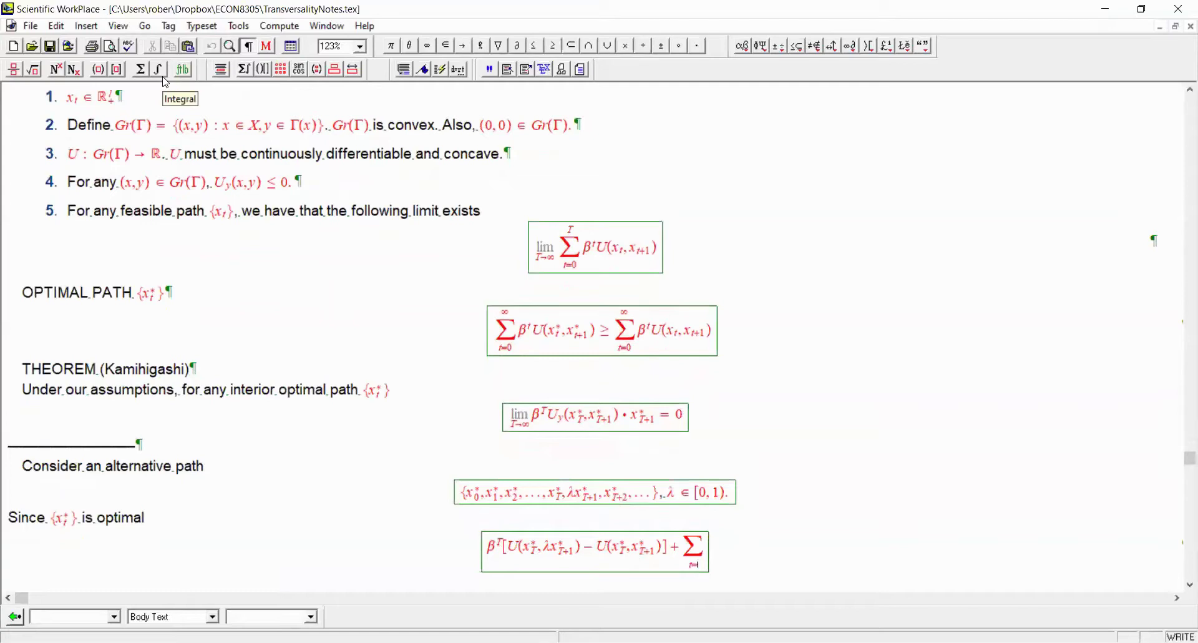
{"action": "type", "text": "=T+1"}
{"action": "key", "text": "ctrl+Up"}
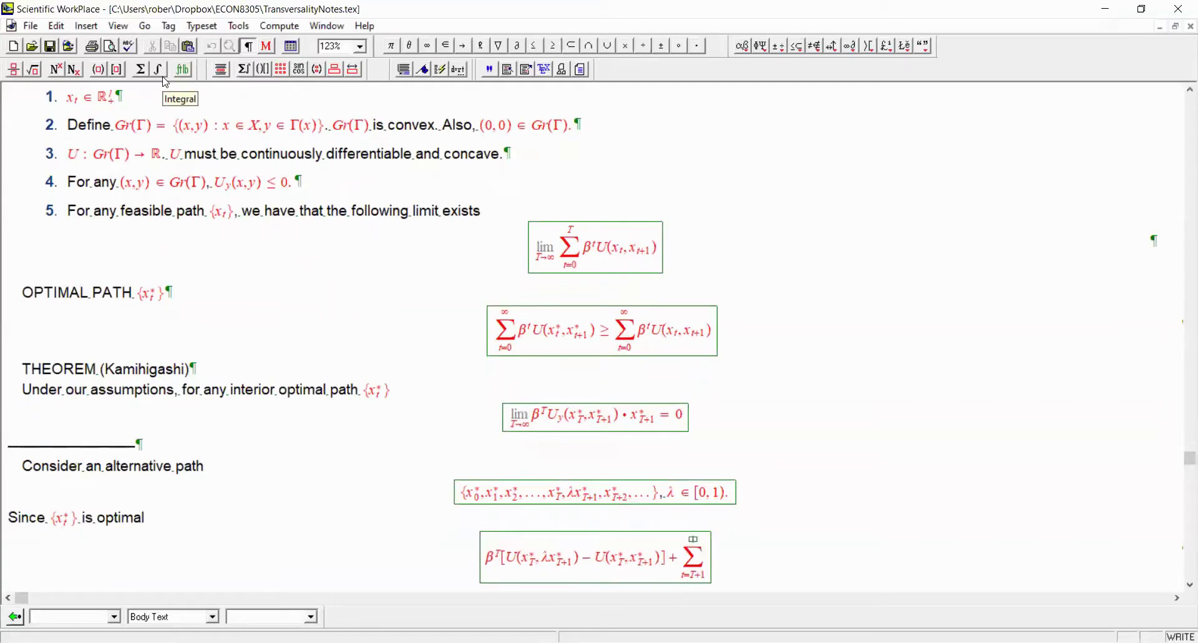
{"action": "left_click", "coordinate": [430, 49]}
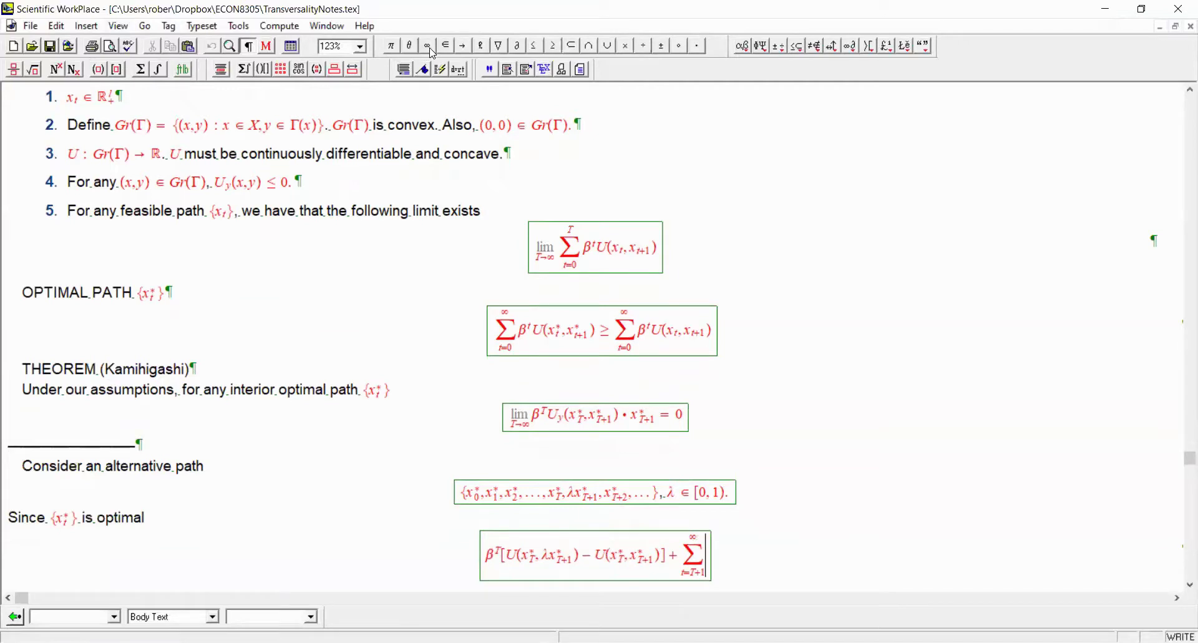
{"action": "key", "text": "ctrl+g"}
{"action": "type", "text": "b"}
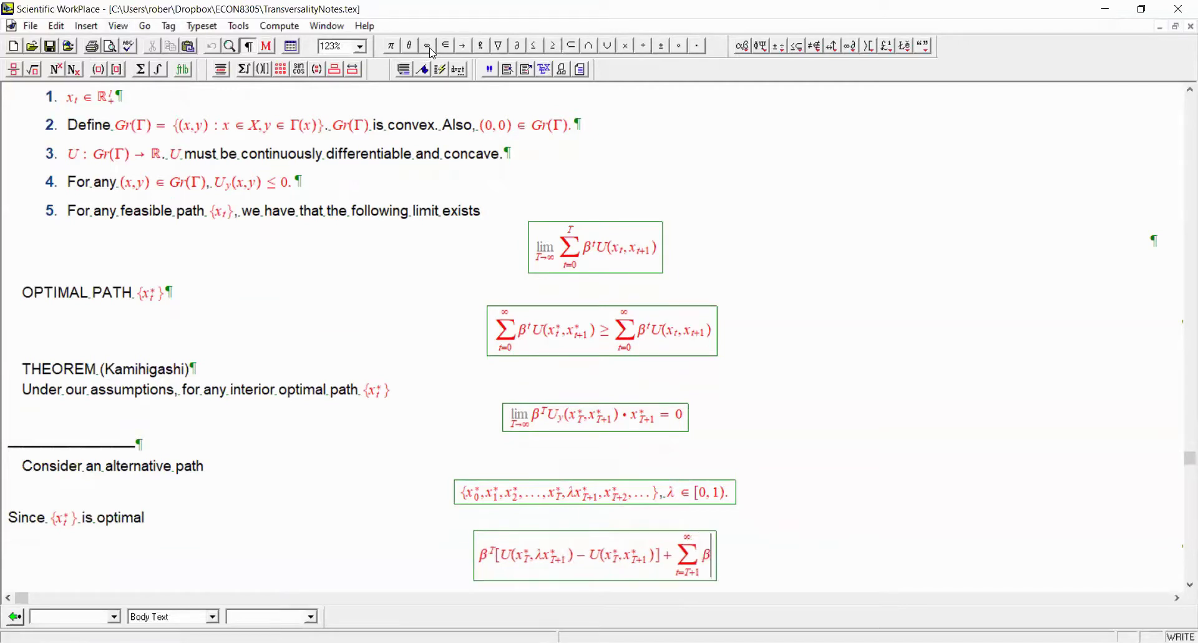
{"action": "key", "text": "ctrl+h"}
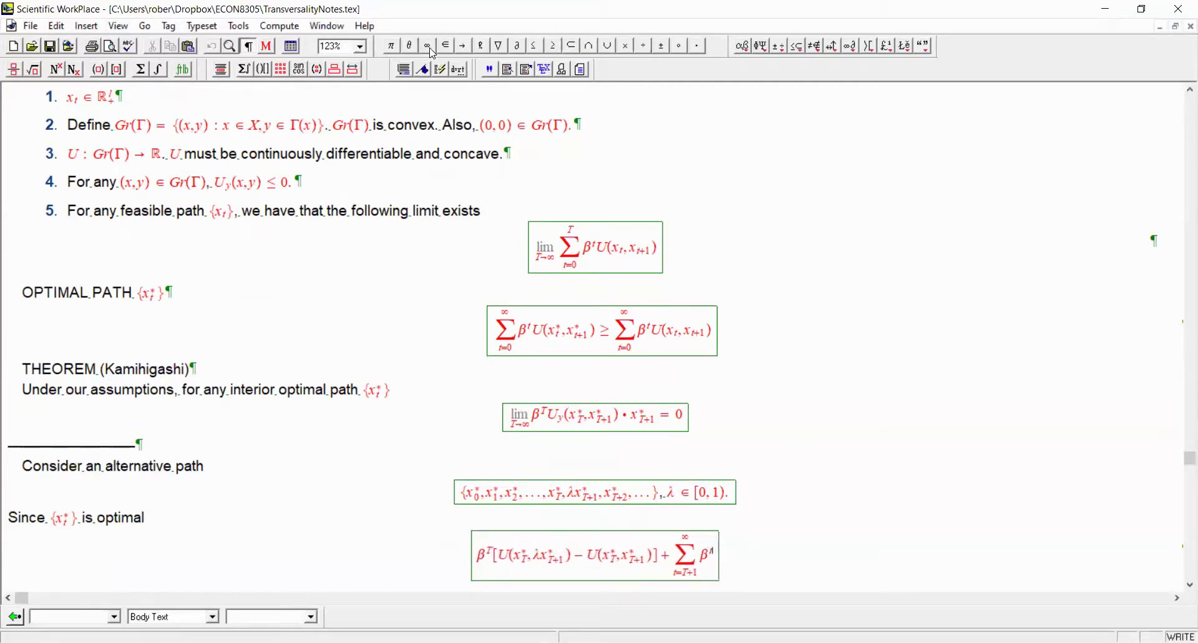
{"action": "type", "text": "t"}
{"action": "key", "text": "space"}
{"action": "key", "text": "ctrl+bracketleft"}
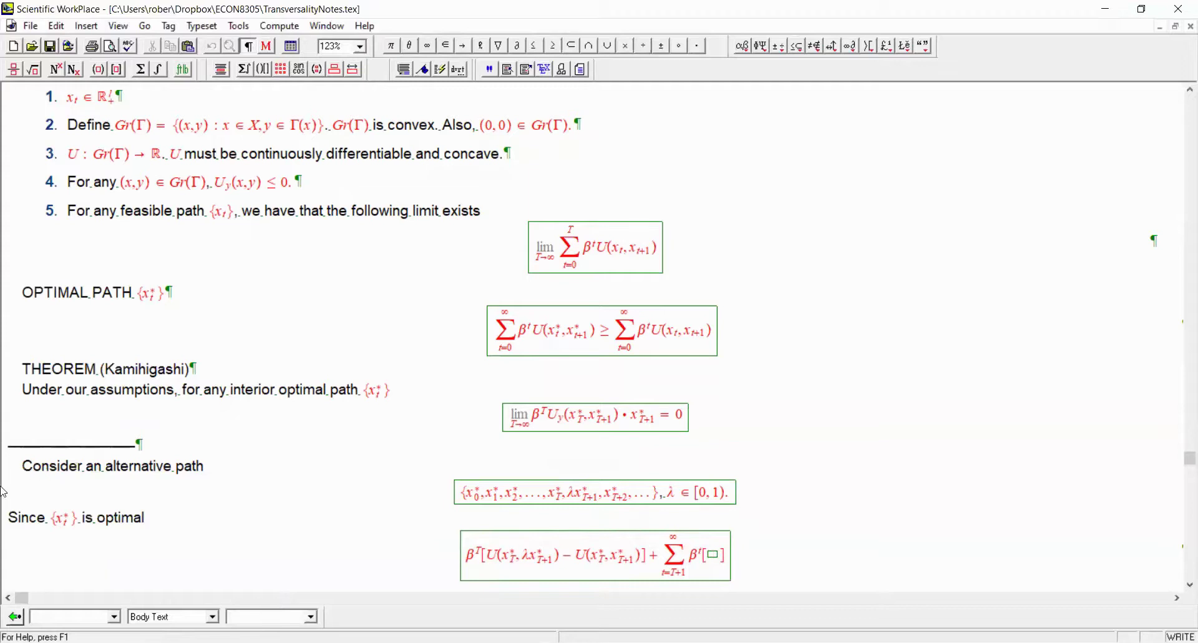
Paste the bracketed utility difference into the sum's brackets and put λ before x*_T
{"action": "left_click", "coordinate": [644, 568]}
{"action": "key", "text": "shift+Home"}
{"action": "left_click", "coordinate": [661, 572]}
{"action": "left_click", "coordinate": [724, 570]}
{"action": "type", "text": "U(x*_T, λx*_T+1) − U(x*_T, x*_T+1)"}
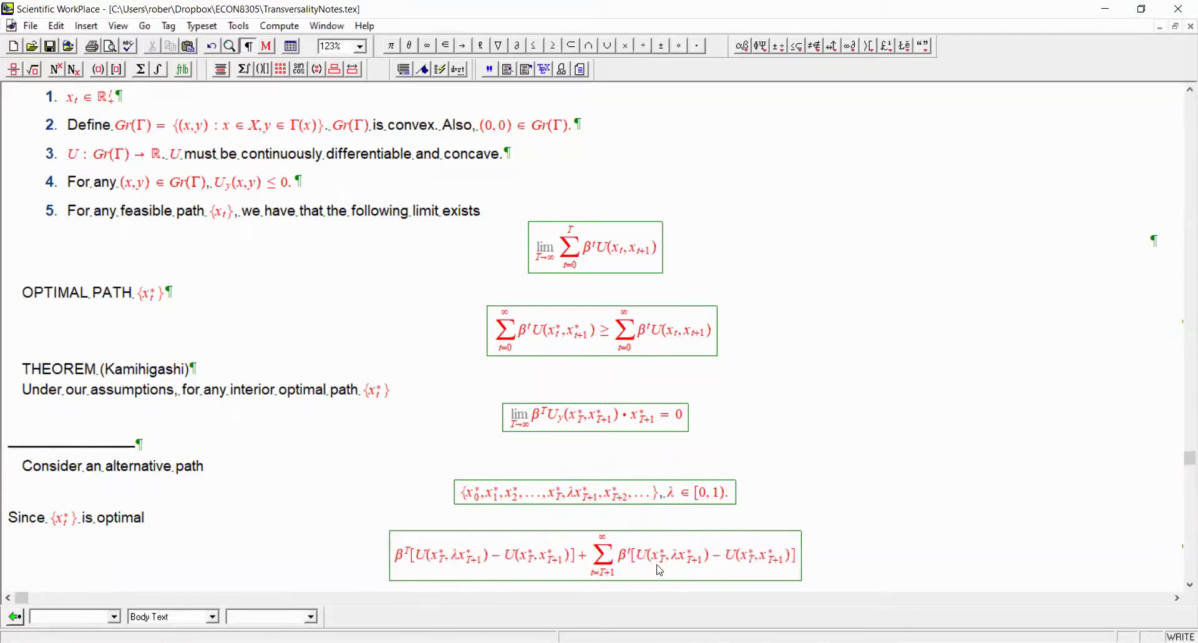
{"action": "key", "text": "Left"}
{"action": "key", "text": "ctrl+g"}
{"action": "key", "text": "l"}
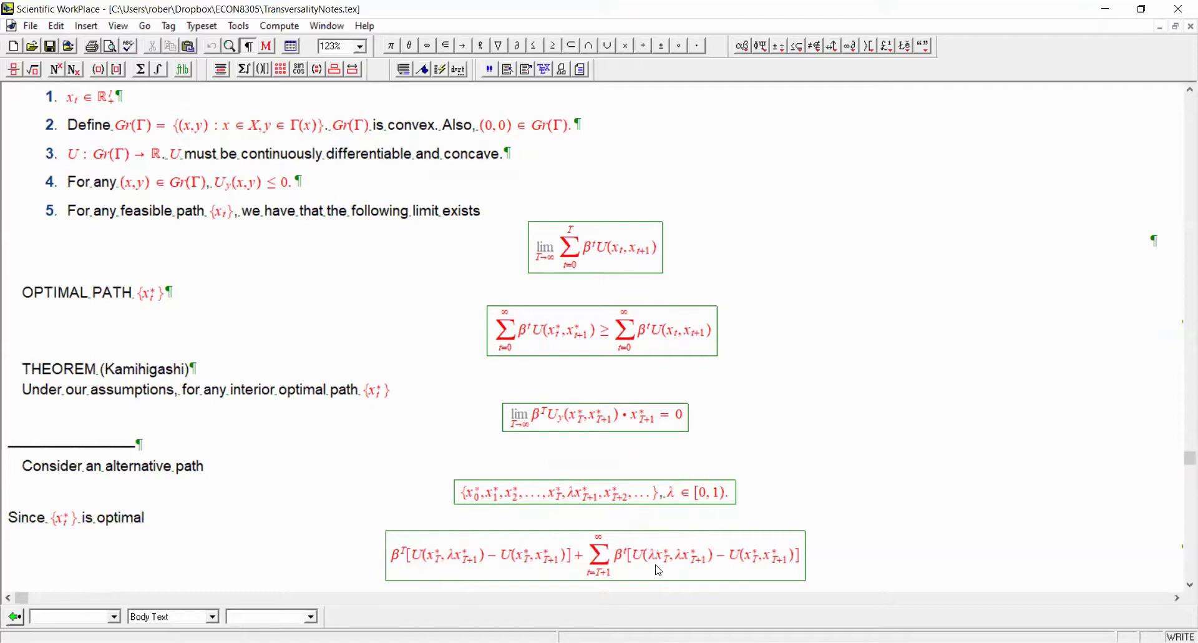
Close the expression with ≤ 0 and leave the display
{"action": "left_click", "coordinate": [802, 571]}
{"action": "left_click", "coordinate": [533, 47]}
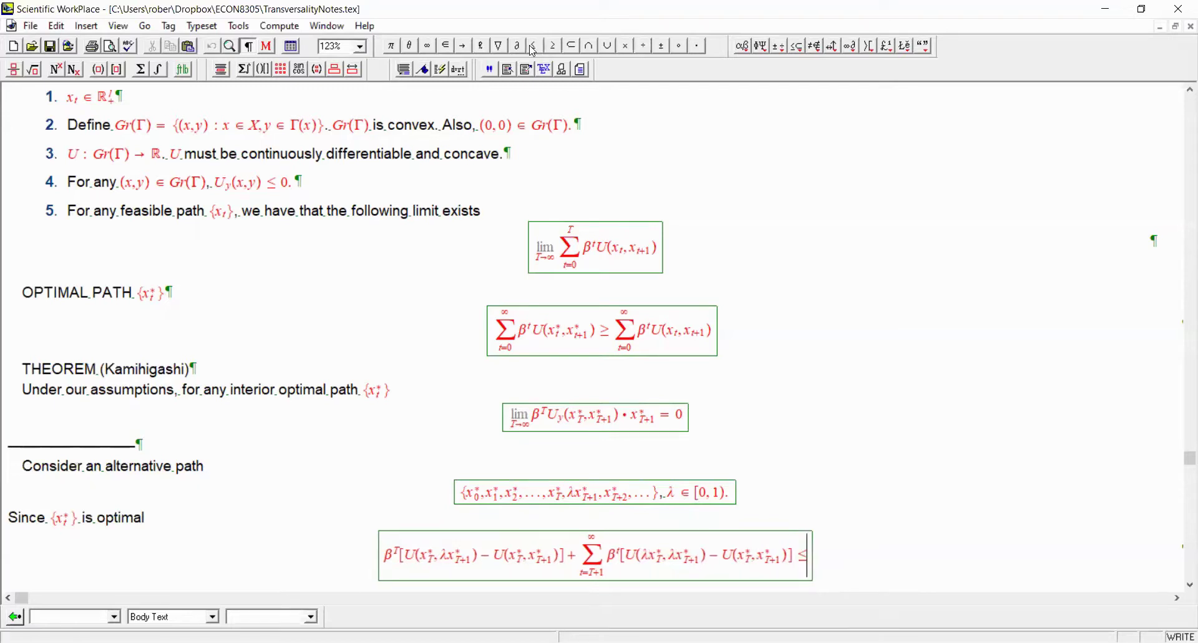
{"action": "type", "text": "0"}
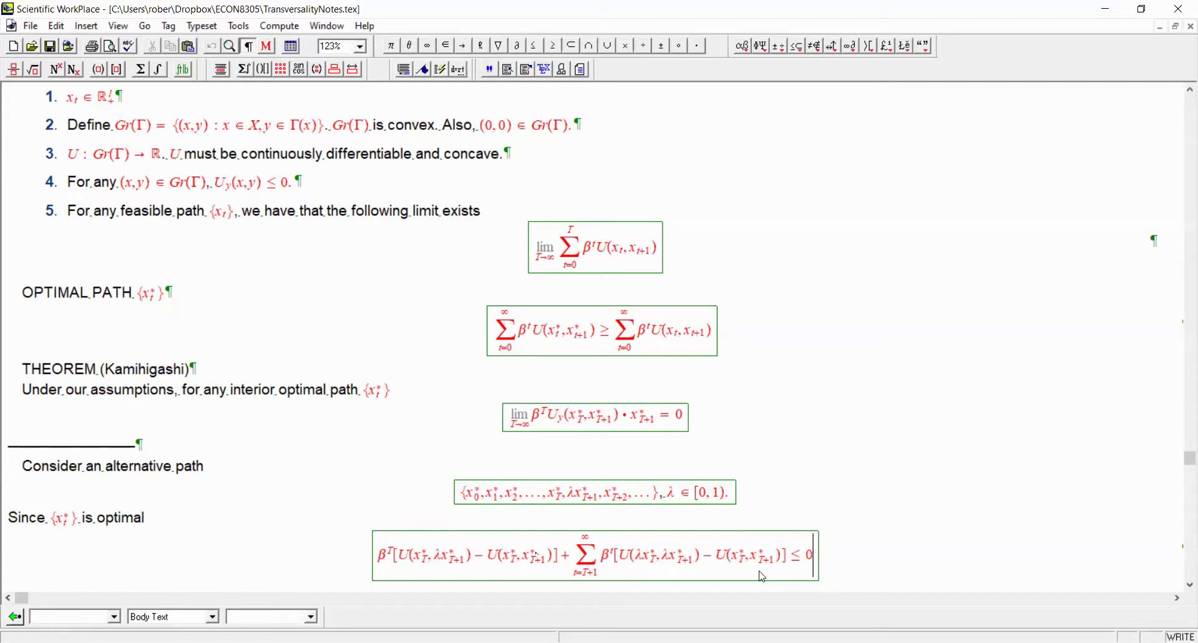
{"action": "left_click", "coordinate": [839, 569]}
Add a new paragraph reading 'Divide by 1 − λ' with 1 − λ in math
{"action": "key", "text": "Return"}
{"action": "type", "text": "D"}
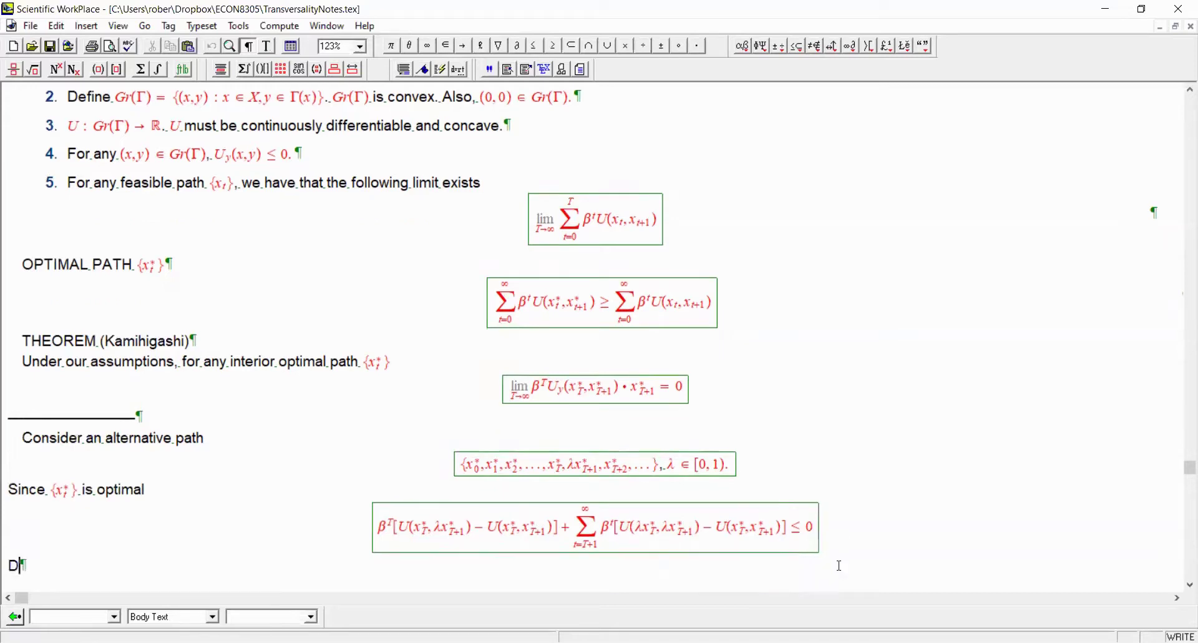
{"action": "type", "text": "ivide by"}
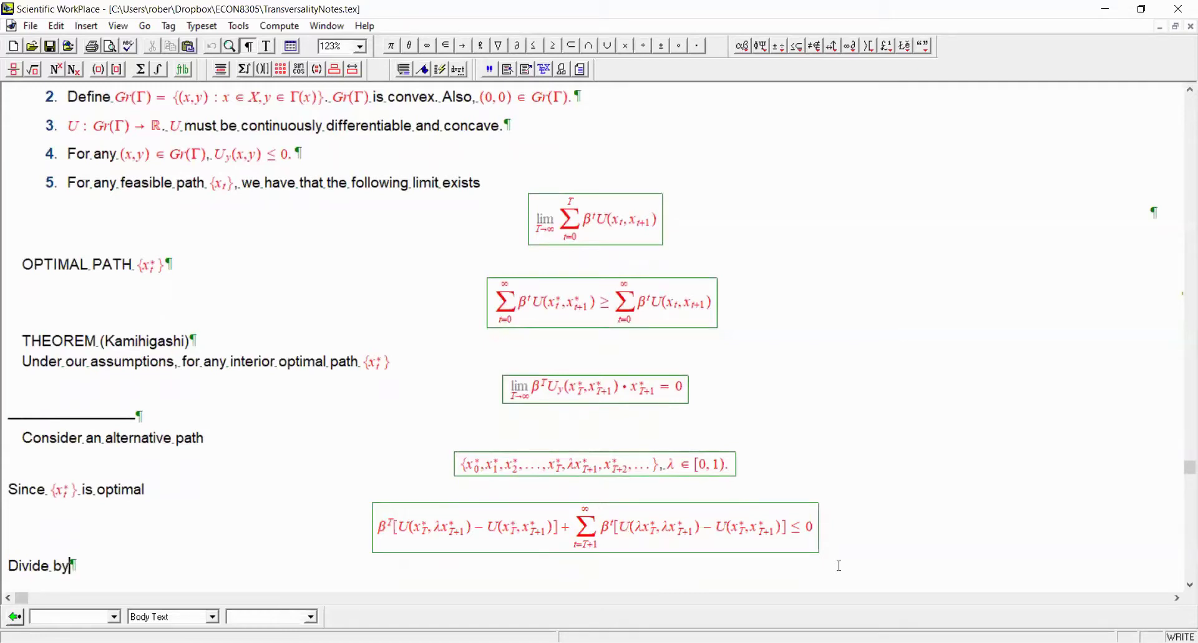
{"action": "key", "text": "ctrl+m"}
{"action": "type", "text": "1-"}
{"action": "key", "text": "ctrl+g"}
{"action": "type", "text": "l"}
Paste a copy of the inequality display below the 'Divide by' line
{"action": "left_click", "coordinate": [369, 535]}
{"action": "key", "text": "ctrl+c"}
{"action": "left_click", "coordinate": [388, 567]}
{"action": "key", "text": "ctrl+v"}
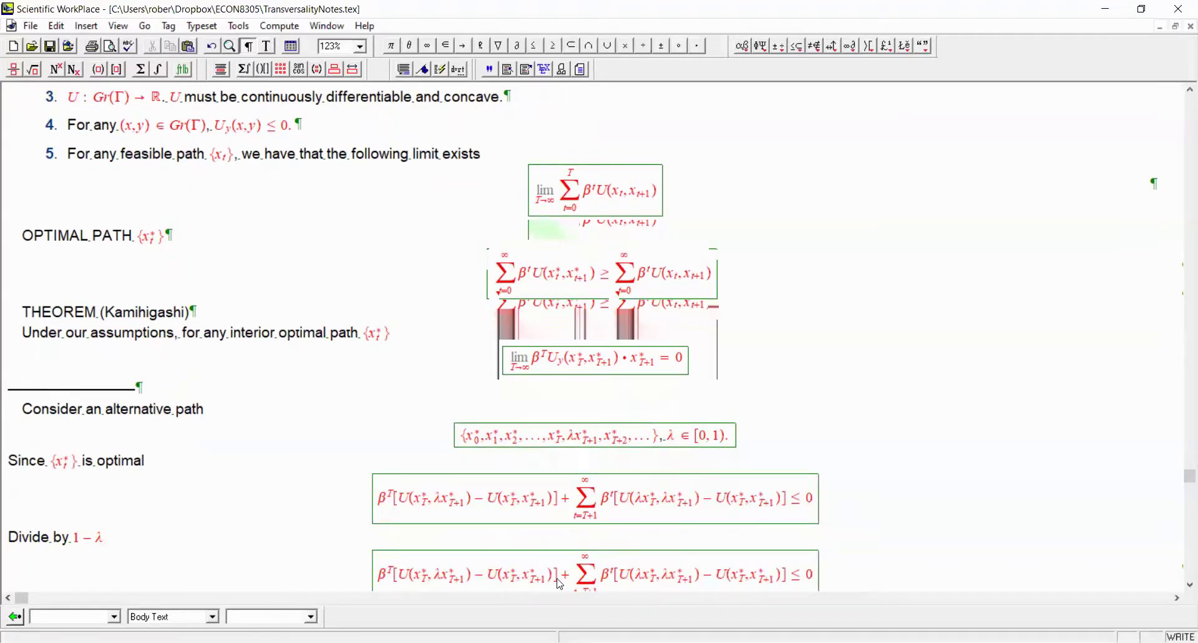
Divide the β^T bracket by 1 − λ, replace the plus with ≤, and drop the trailing ≤ 0
{"action": "double_click", "coordinate": [555, 583]}
{"action": "key", "text": "ctrl+f"}
{"action": "type", "text": "1-"}
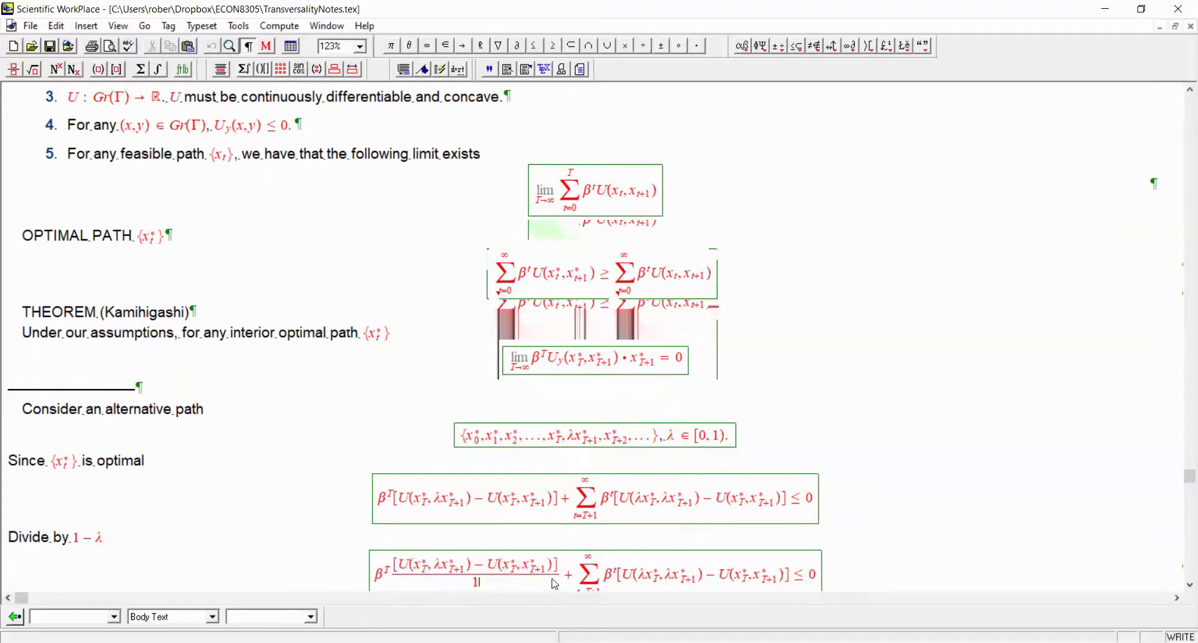
{"action": "key", "text": "ctrl+l"}
{"action": "left_click", "coordinate": [574, 571]}
{"action": "key", "text": "BackSpace"}
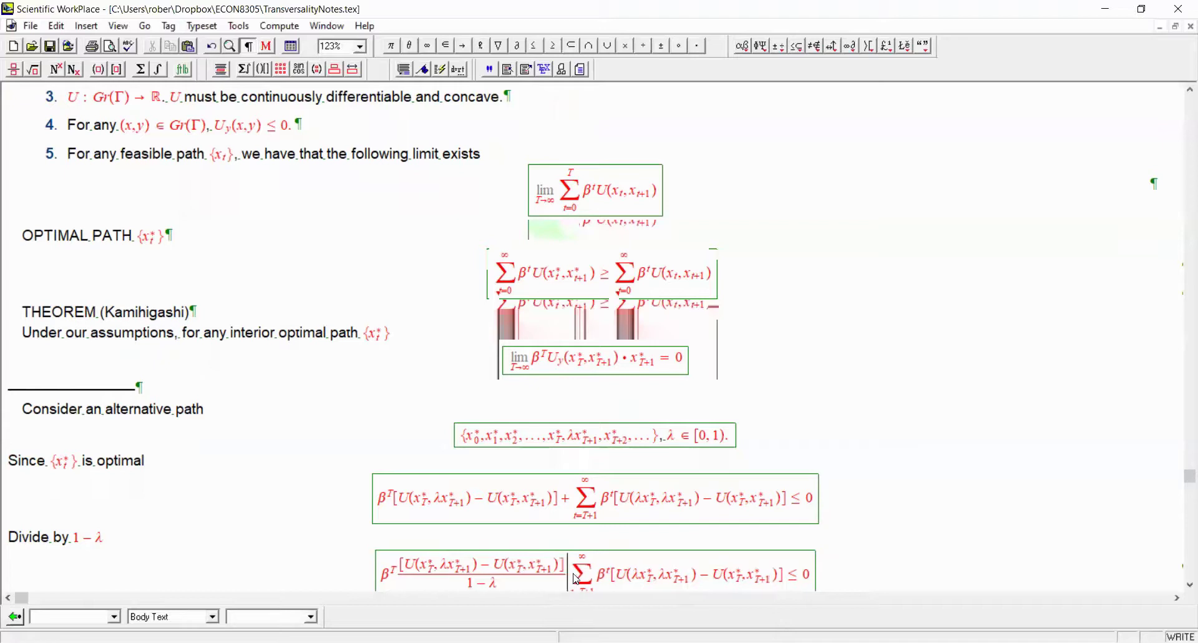
{"action": "left_click", "coordinate": [536, 49]}
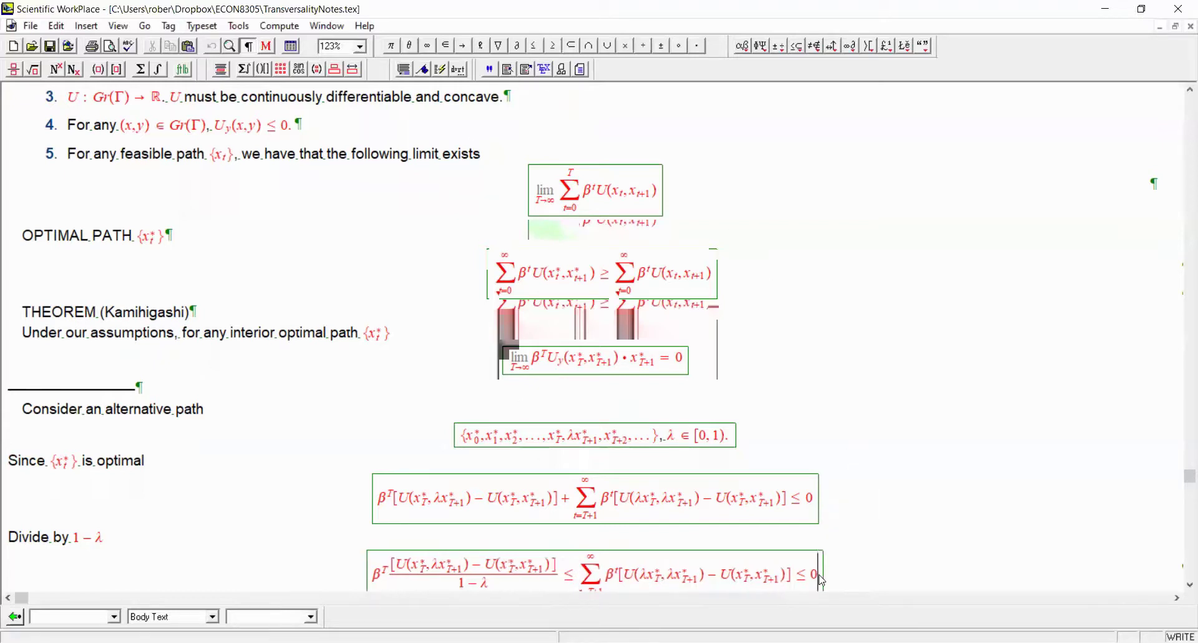
{"action": "key", "text": "BackSpace"}
{"action": "key", "text": "BackSpace"}
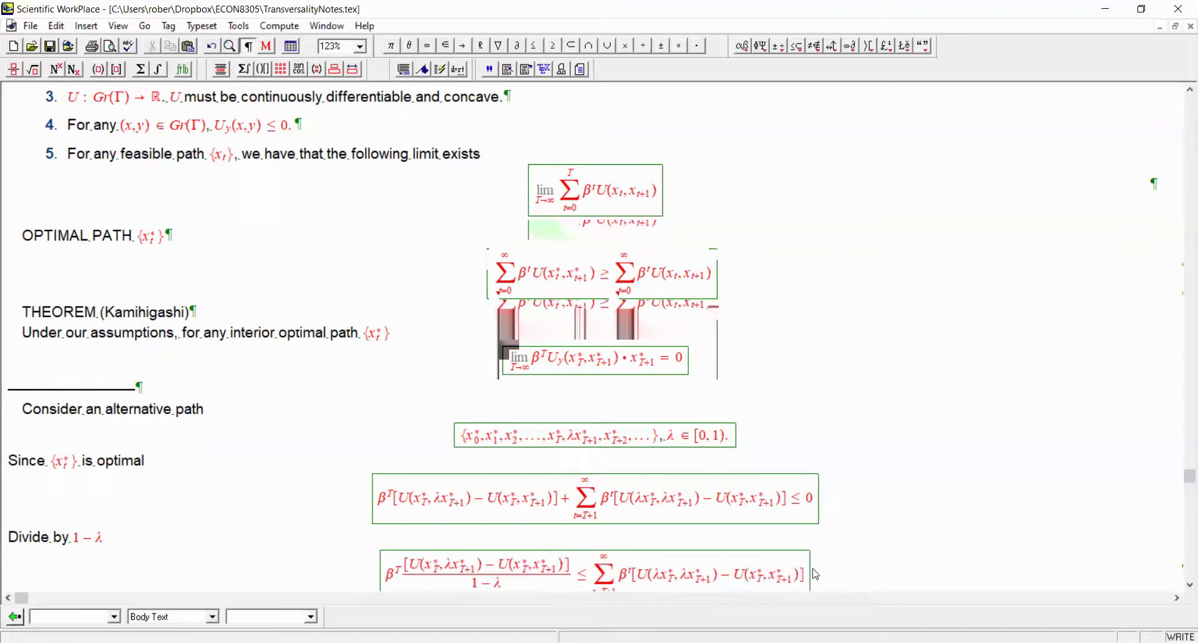
Put the sum's bracketed term over a 1 − λ denominator
{"action": "key", "text": "shift+Left"}
{"action": "key", "text": "ctrl+f"}
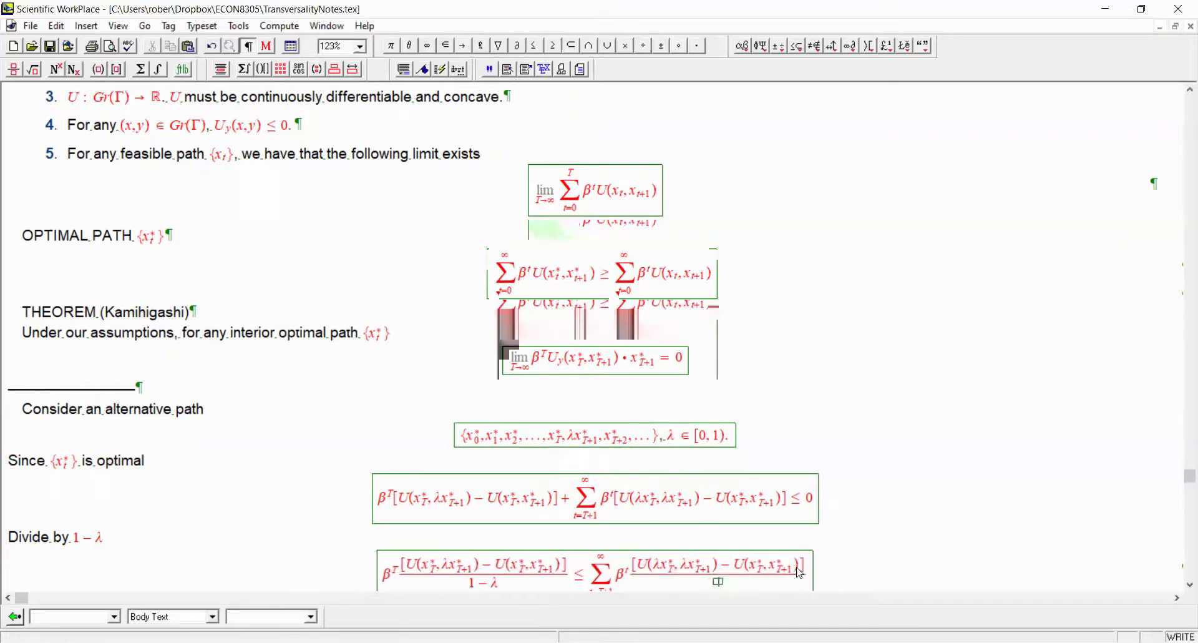
{"action": "type", "text": "1-"}
{"action": "key", "text": "ctrl+g"}
{"action": "key", "text": "l"}
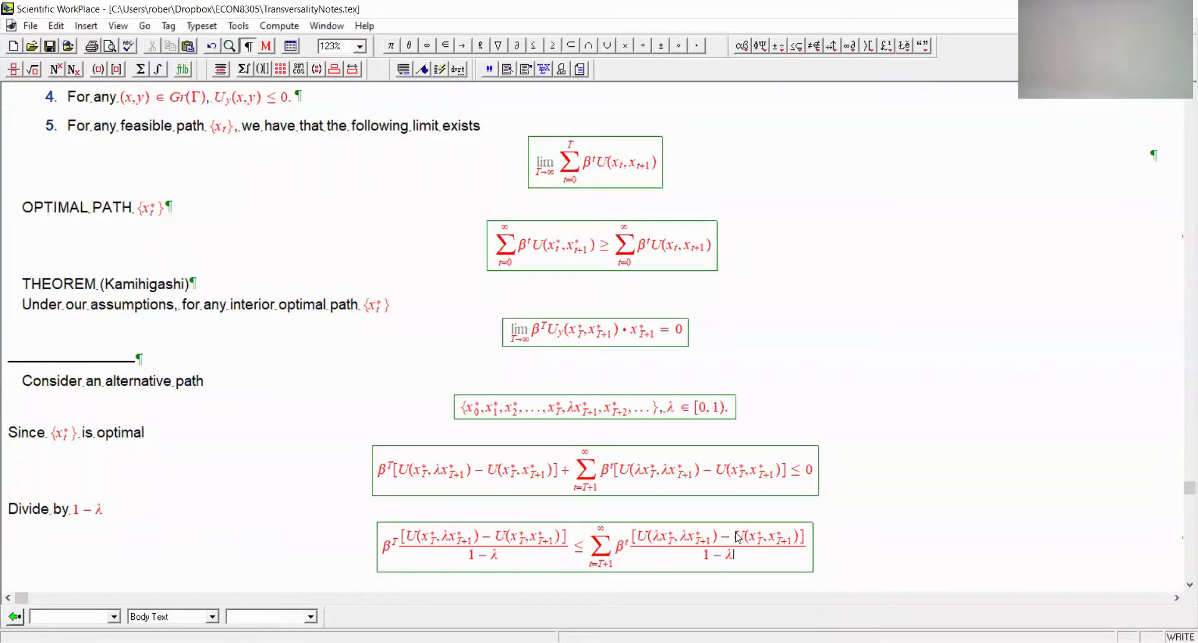
Reorder the sum's numerator to U(x_t*, x_{t+1}*) − U(λx_t*, λx_{t+1}*) and add a new row
{"action": "left_click_drag", "start_coordinate": [800, 537], "coordinate": [733, 537]}
{"action": "left_click_drag", "start_coordinate": [649, 543], "coordinate": [648, 542]}
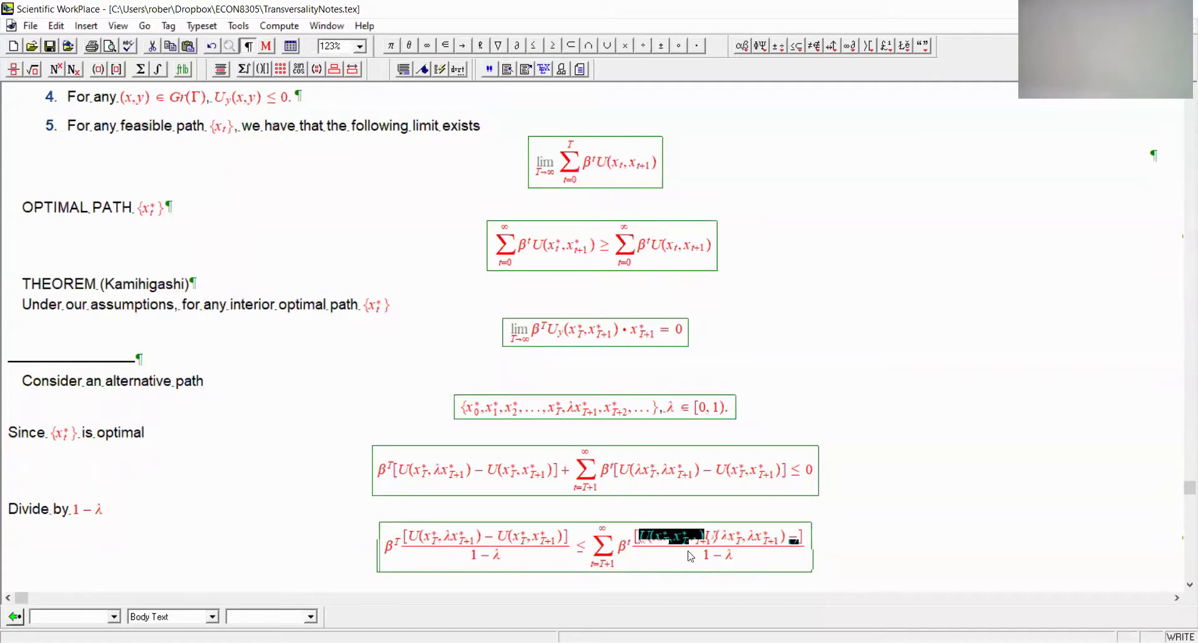
{"action": "left_click", "coordinate": [711, 543]}
{"action": "type", "text": "-"}
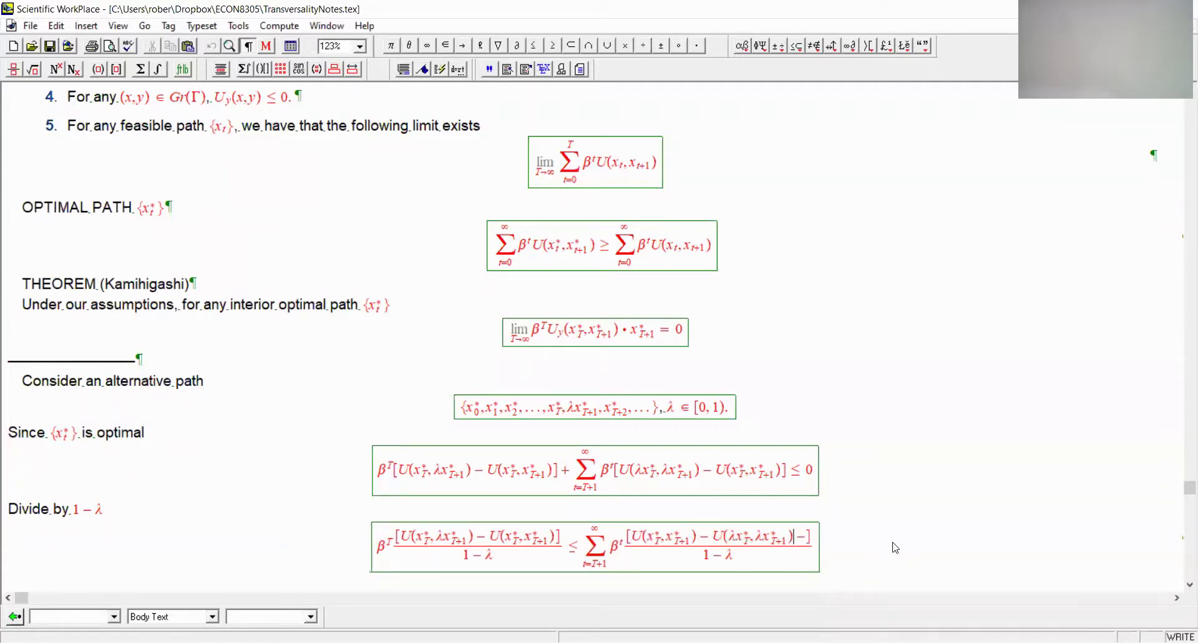
{"action": "key", "text": "Delete"}
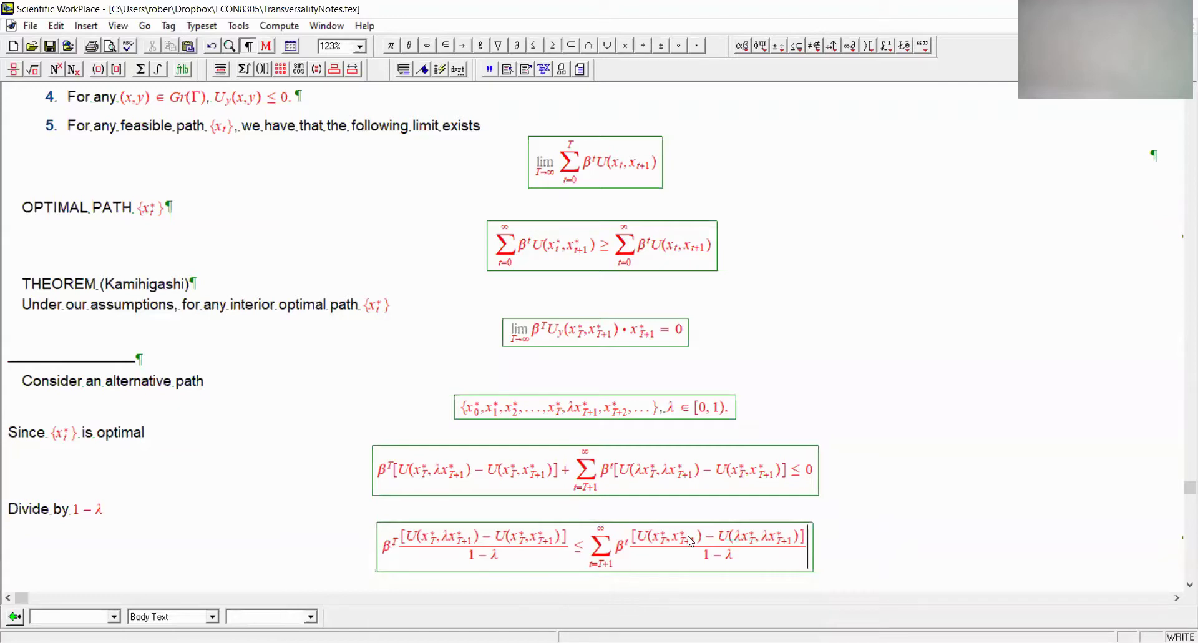
{"action": "key", "text": "Return"}
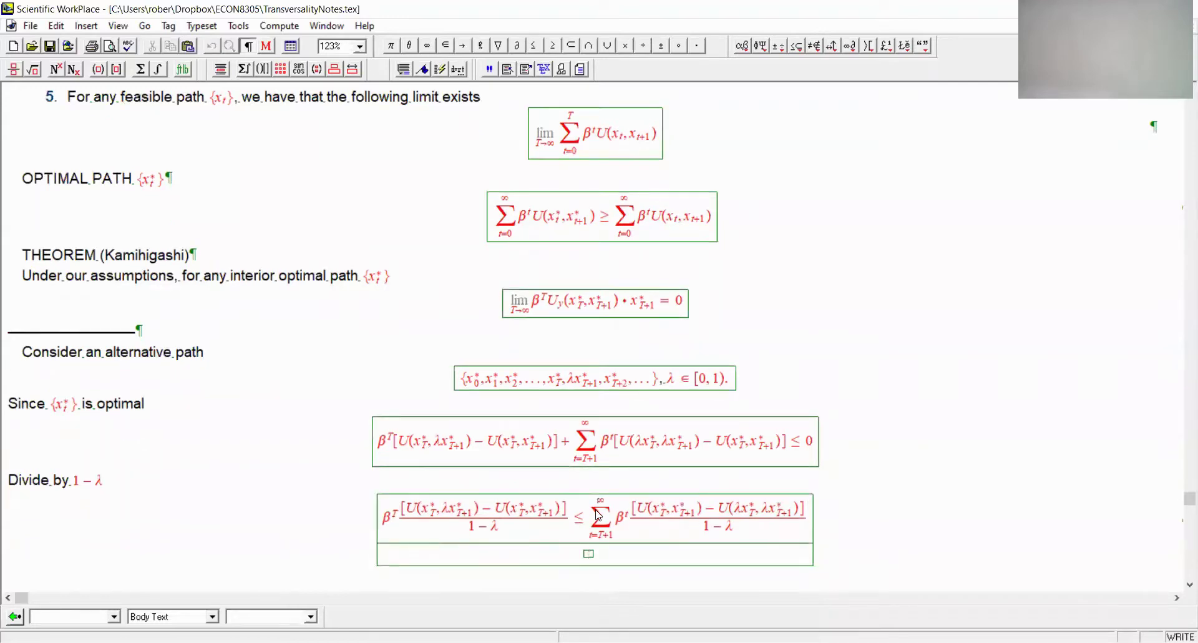
Copy the sum into the new row and remove its 1 − λ denominator
{"action": "left_click_drag", "start_coordinate": [598, 515], "coordinate": [714, 526]}
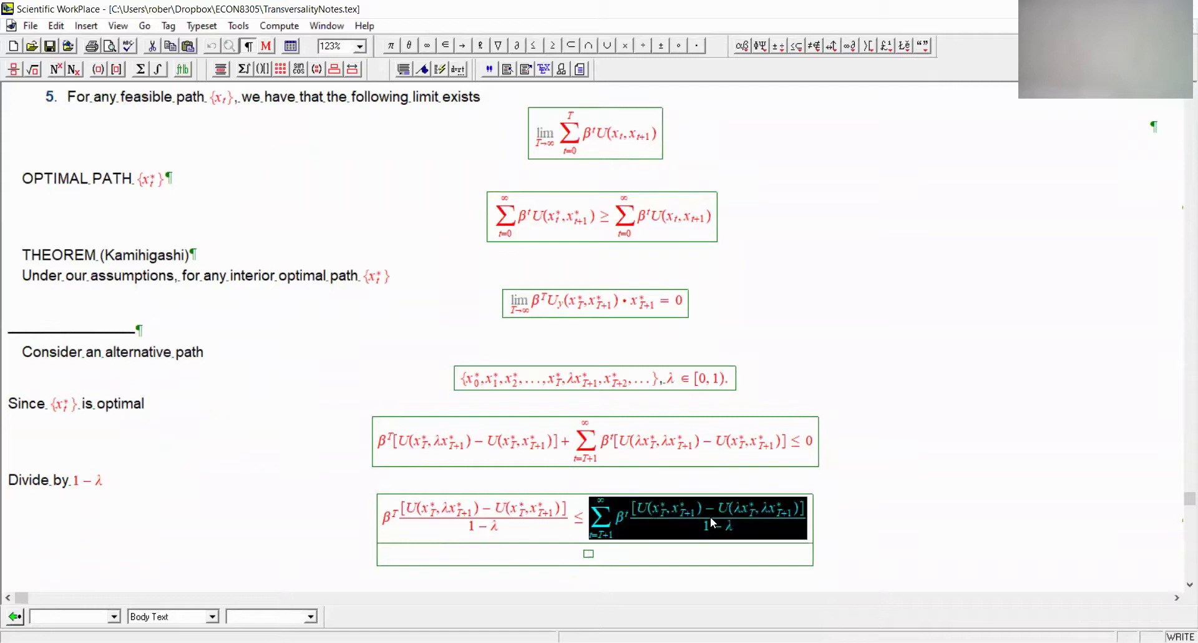
{"action": "left_click", "coordinate": [693, 556]}
{"action": "key", "text": "ctrl+v"}
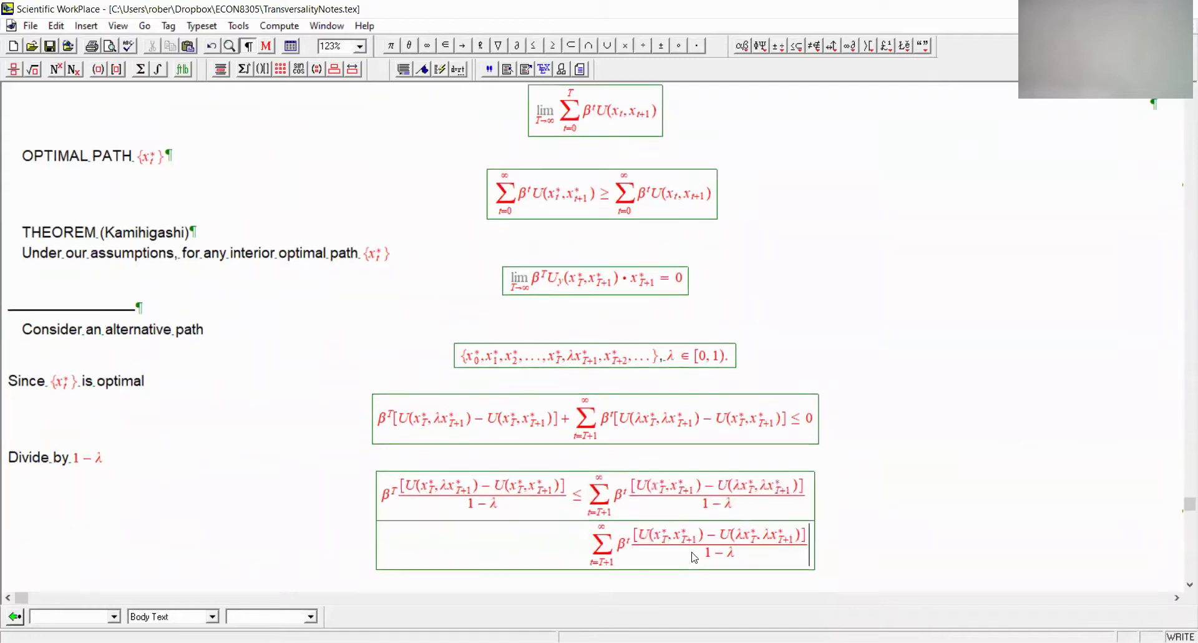
{"action": "left_click_drag", "start_coordinate": [639, 532], "coordinate": [703, 536]}
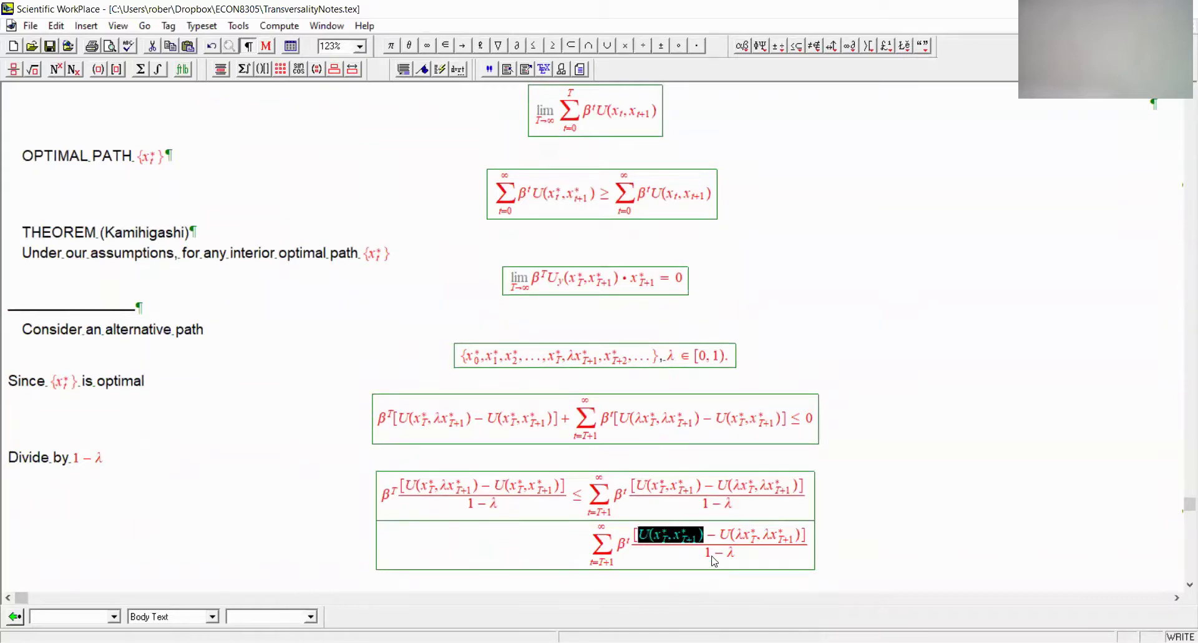
{"action": "left_click_drag", "start_coordinate": [708, 552], "coordinate": [735, 554]}
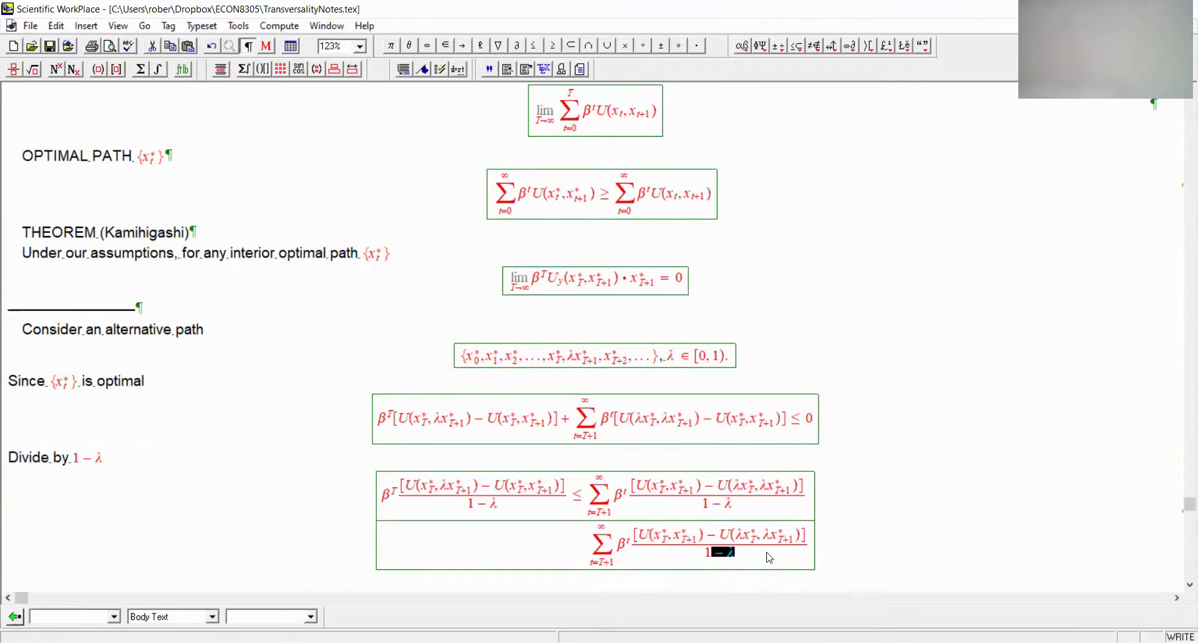
{"action": "key", "text": "Delete"}
{"action": "key", "text": "BackSpace"}
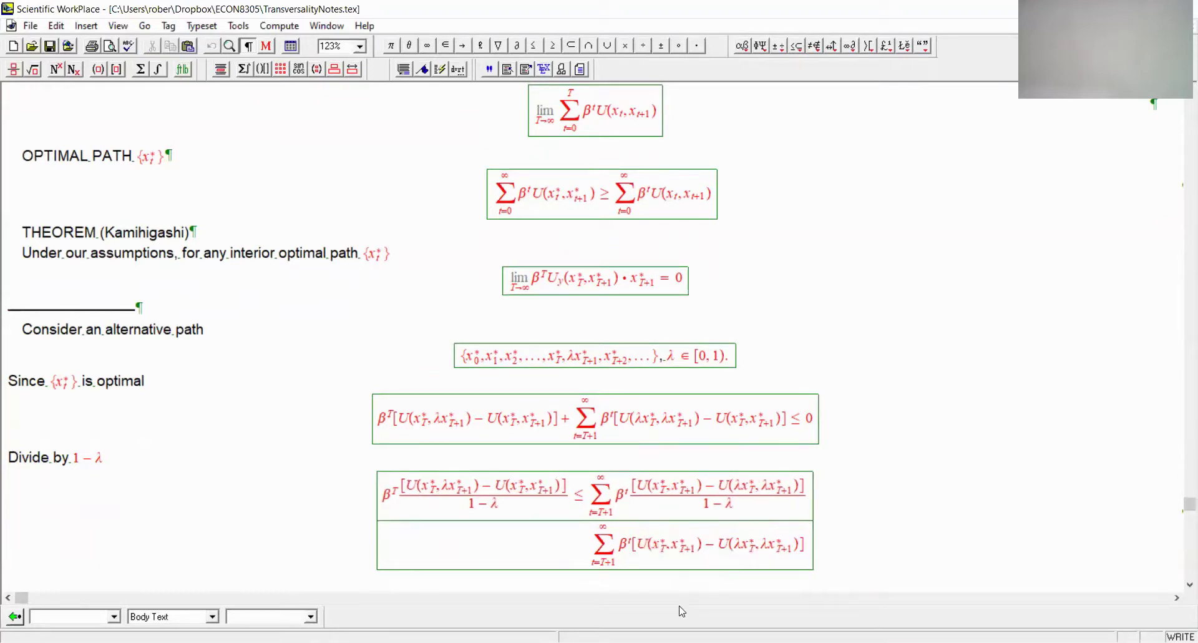
Replace both λ arguments with 0 so the second term reads U(0,0)
{"action": "left_click_drag", "start_coordinate": [735, 550], "coordinate": [754, 551]}
{"action": "type", "text": "0"}
{"action": "left_click_drag", "start_coordinate": [749, 548], "coordinate": [777, 549]}
{"action": "type", "text": "0"}
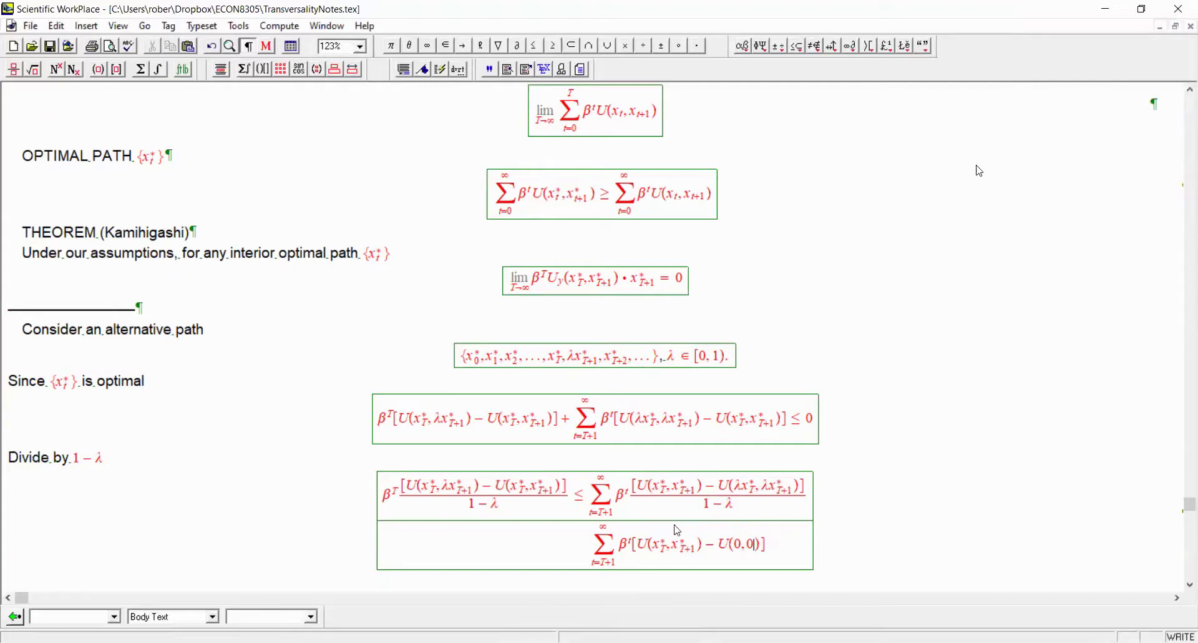
Copy the ≤ sign in front of the lower sum and leave the math
{"action": "double_click", "coordinate": [645, 549]}
{"action": "left_click_drag", "start_coordinate": [774, 550], "coordinate": [648, 521]}
{"action": "left_click", "coordinate": [583, 535]}
{"action": "mouse_move", "coordinate": [570, 497]}
{"action": "left_mouse_down"}
{"action": "mouse_move", "coordinate": [599, 503]}
{"action": "mouse_move", "coordinate": [589, 512]}
{"action": "left_mouse_up"}
{"action": "key", "text": "ctrl+c"}
{"action": "left_click", "coordinate": [583, 538]}
{"action": "key", "text": "ctrl+v"}
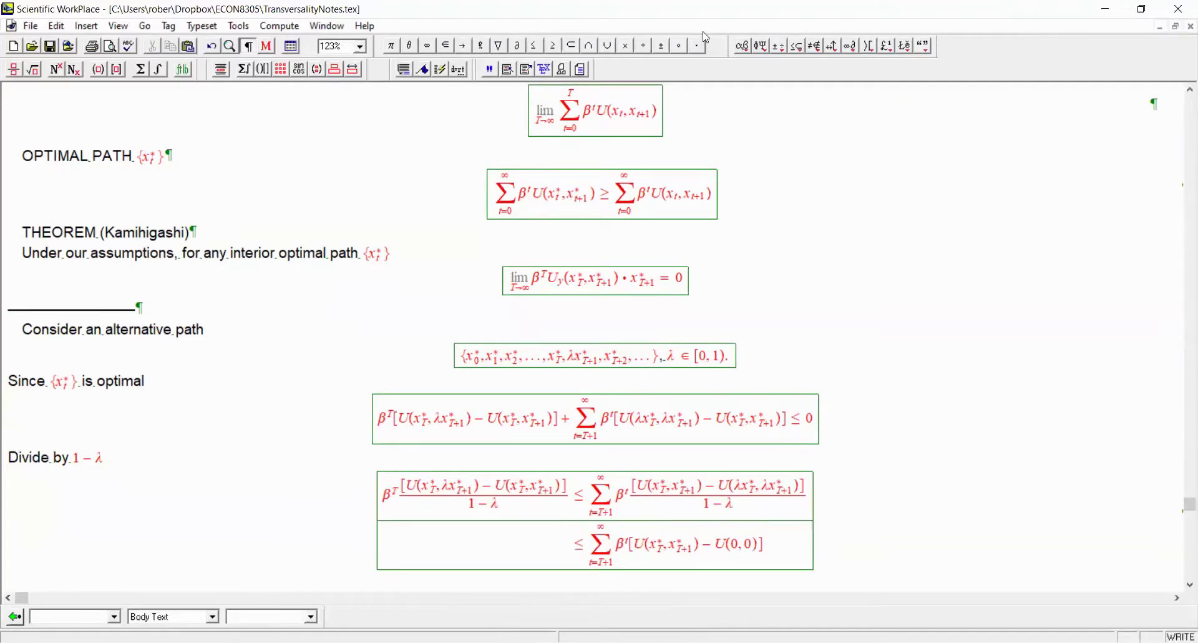
{"action": "key", "text": "End"}
Start a new blank article and write 'Suppose f : [0,1] → ℝ'
{"action": "key", "text": "ctrl+n"}
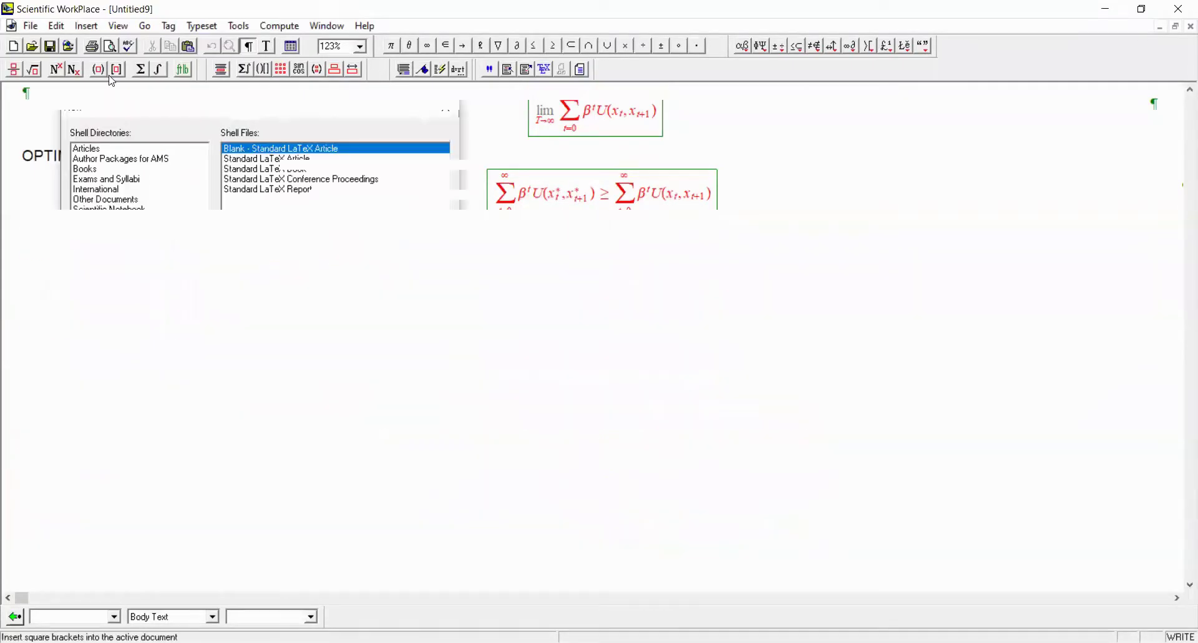
{"action": "key", "text": "Return"}
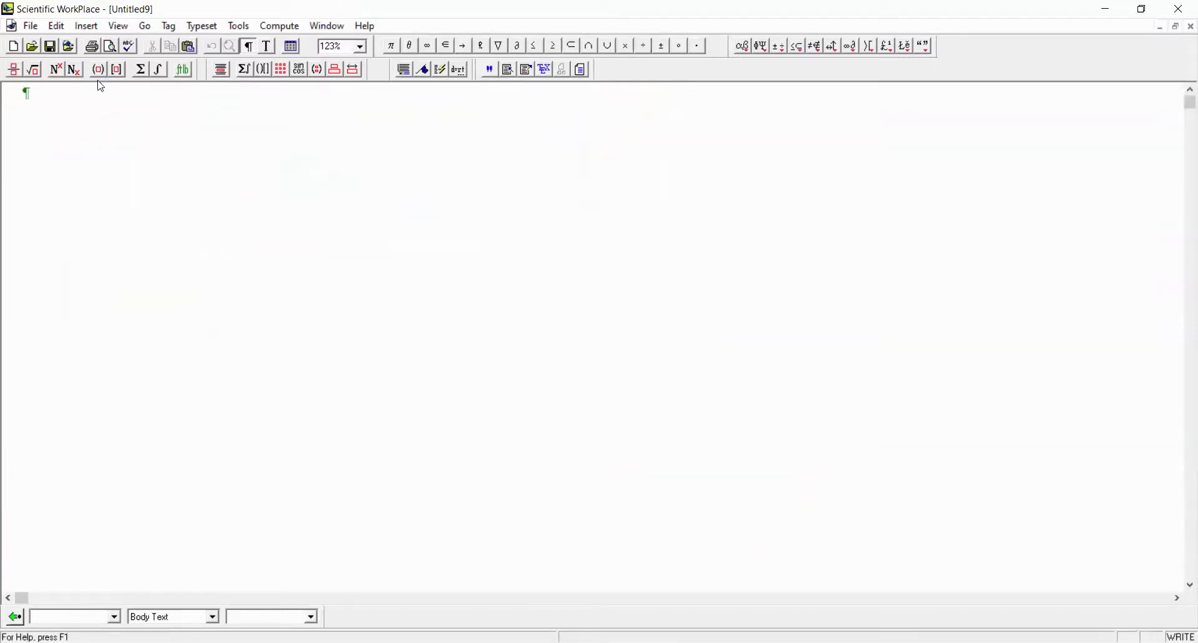
{"action": "type", "text": "Suppose"}
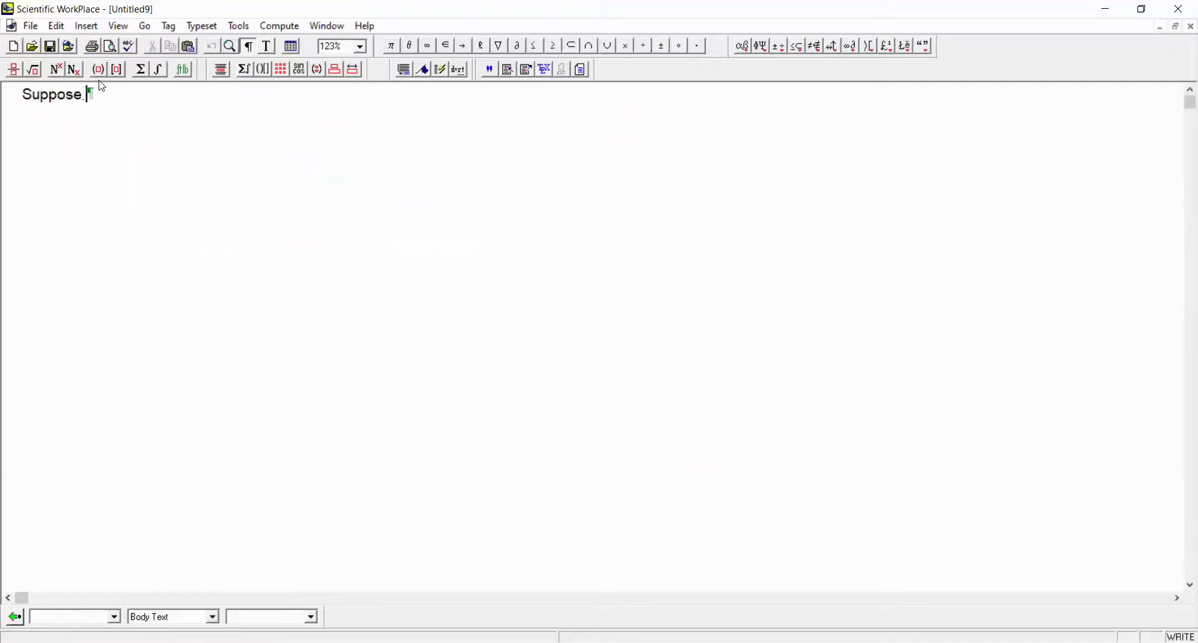
{"action": "key", "text": "ctrl+m"}
{"action": "type", "text": "f"}
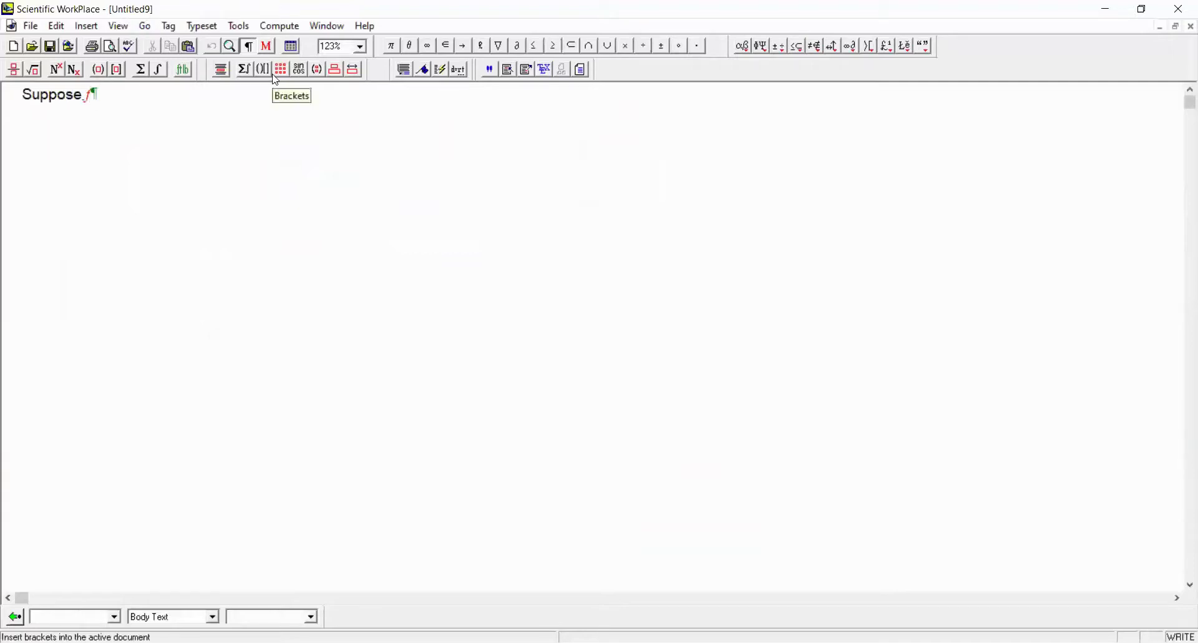
{"action": "type", "text": "("}
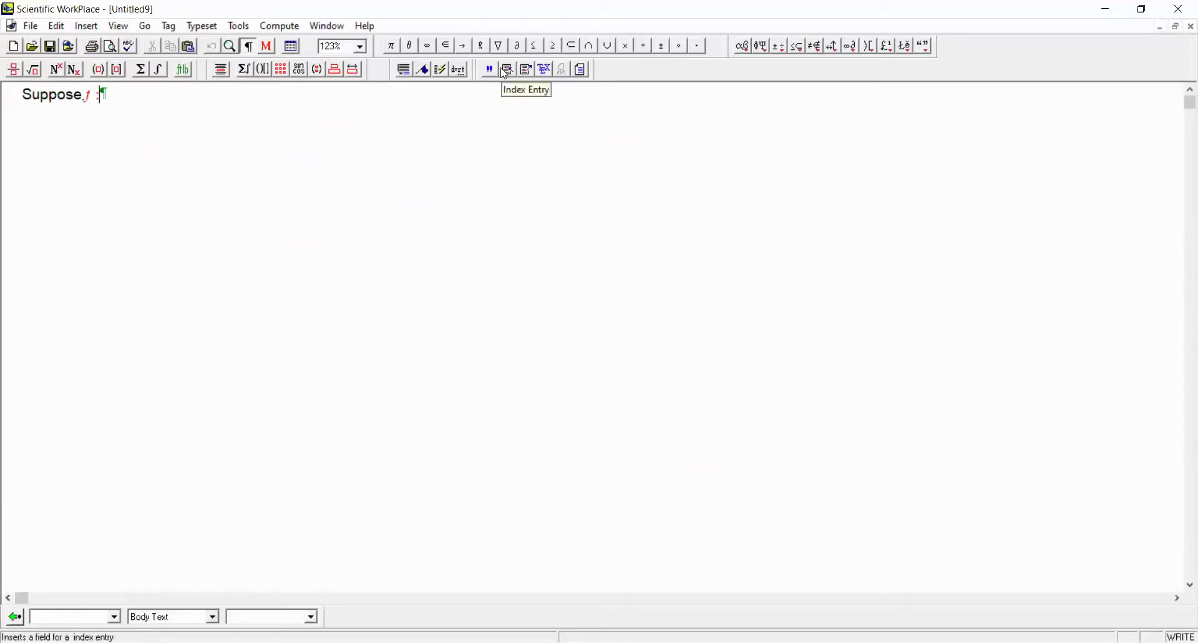
{"action": "type", "text": "[0,1]"}
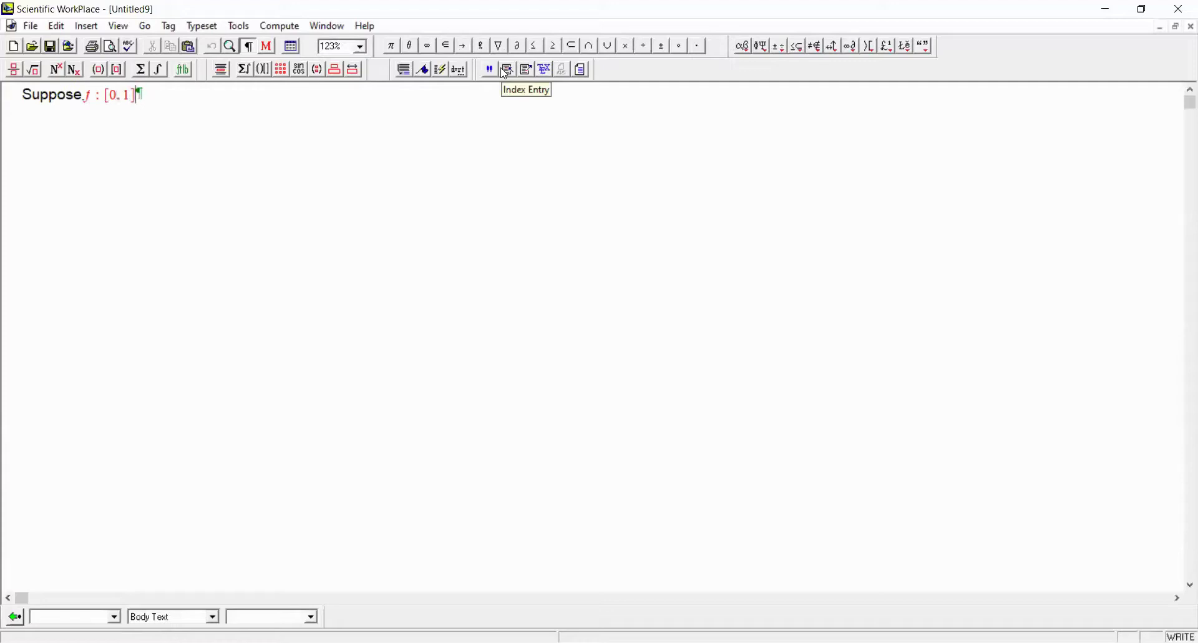
{"action": "left_click", "coordinate": [465, 46]}
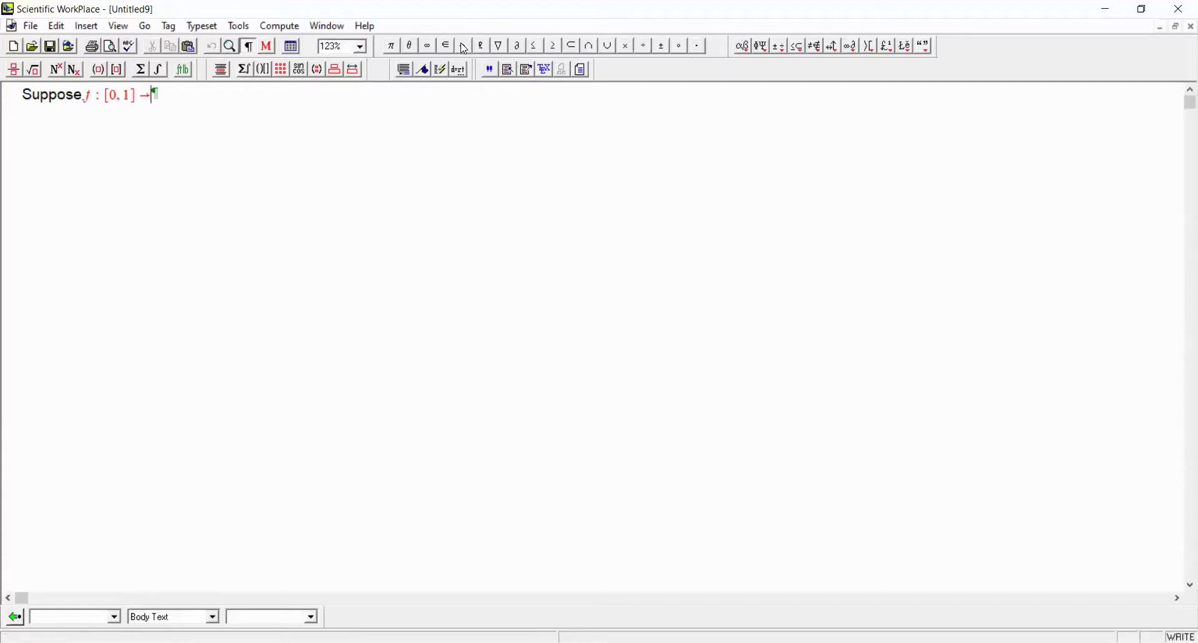
{"action": "left_click", "coordinate": [858, 57]}
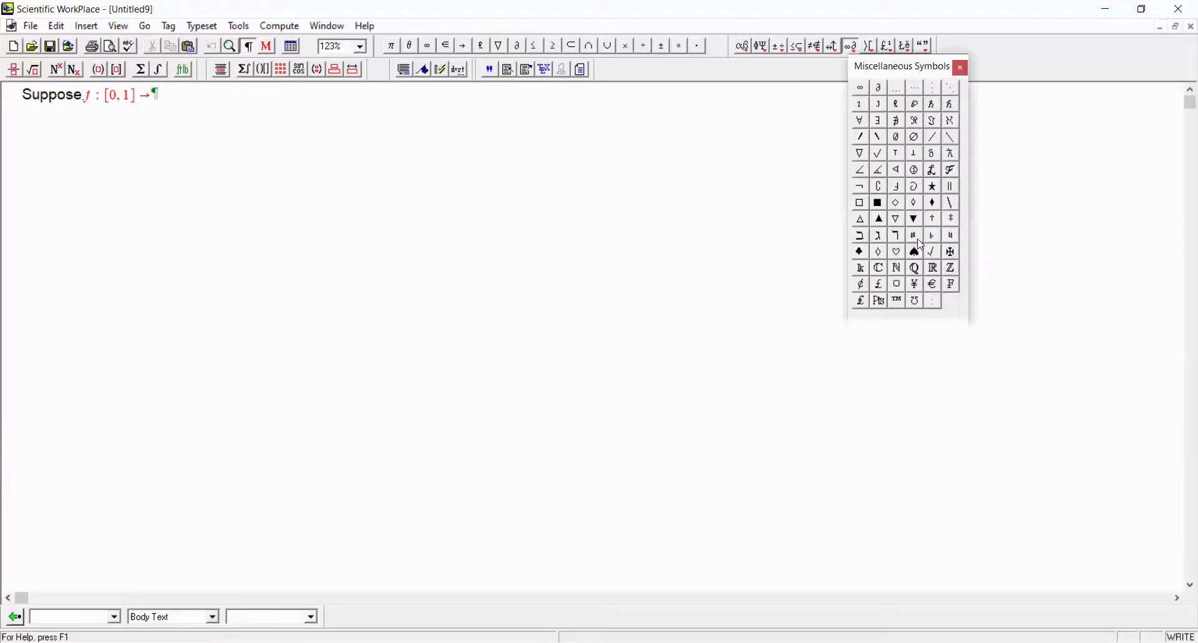
{"action": "left_click", "coordinate": [930, 272]}
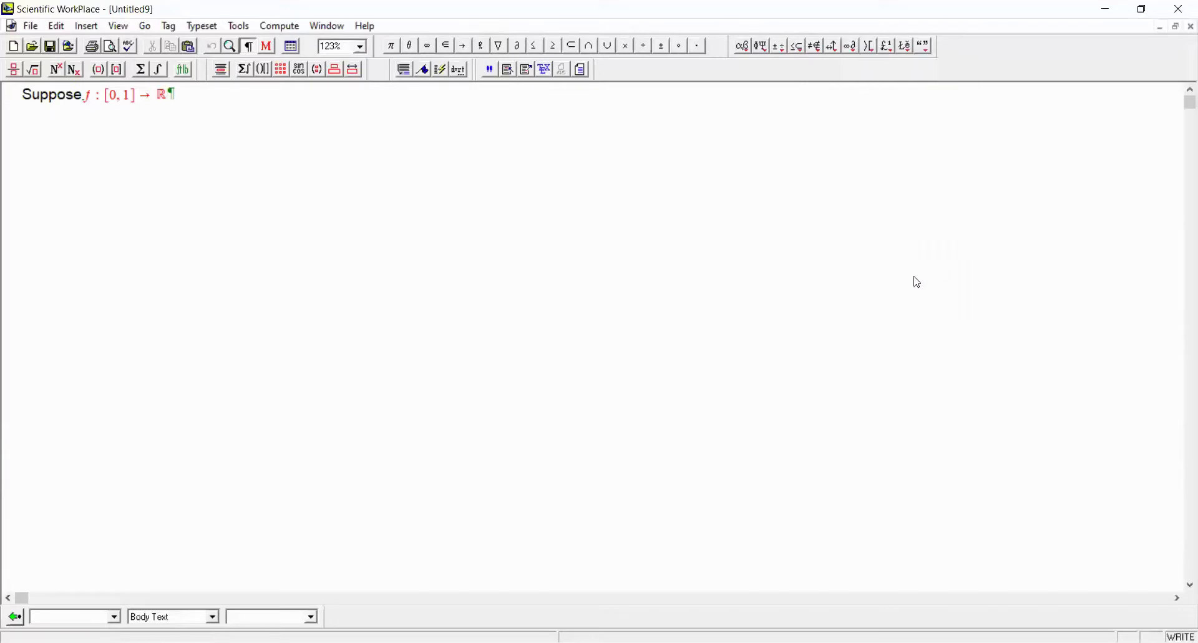
Continue the sentence with 'is concave with f(1) > −∞. Then'
{"action": "key", "text": "ctrl+t"}
{"action": "type", "text": "is concave with"}
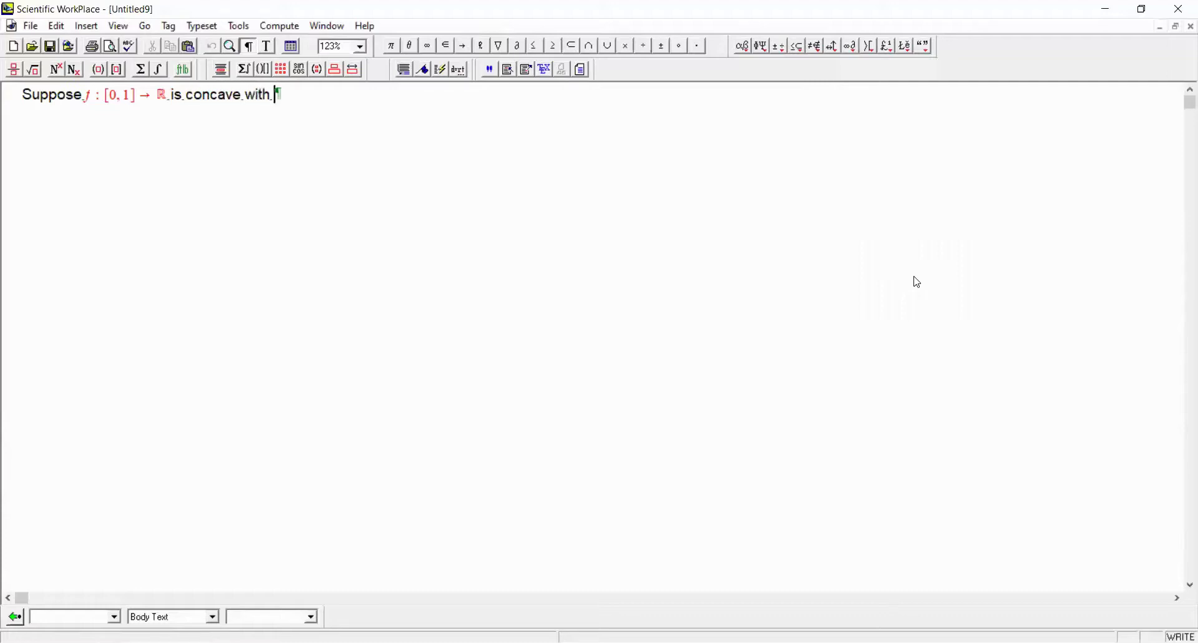
{"action": "key", "text": "ctrl+m"}
{"action": "key", "text": "ctrl+9"}
{"action": "key", "text": "BackSpace"}
{"action": "type", "text": "f"}
{"action": "key", "text": "ctrl+9"}
{"action": "type", "text": "1"}
{"action": "type", "text": ">-"}
{"action": "left_click", "coordinate": [428, 45]}
{"action": "key", "text": "ctrl+t"}
{"action": "type", "text": ". Then"}
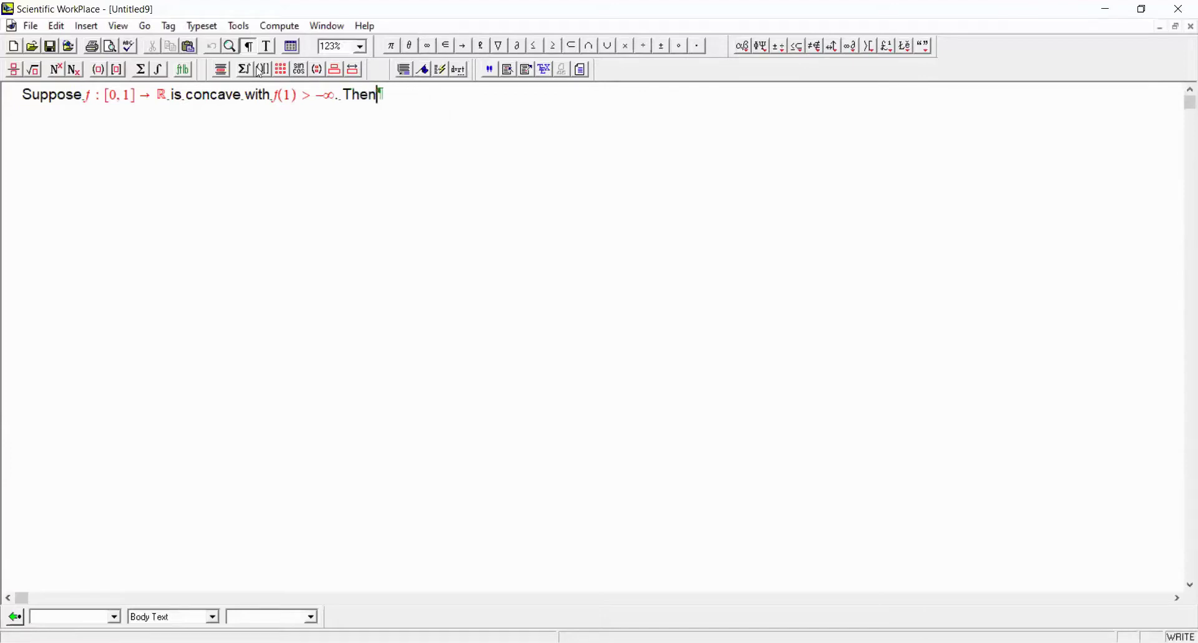
Begin a displayed fraction with numerator f(1) − f(λ)
{"action": "left_click", "coordinate": [221, 69]}
{"action": "key", "text": "ctrl+f"}
{"action": "type", "text": "f(1)"}
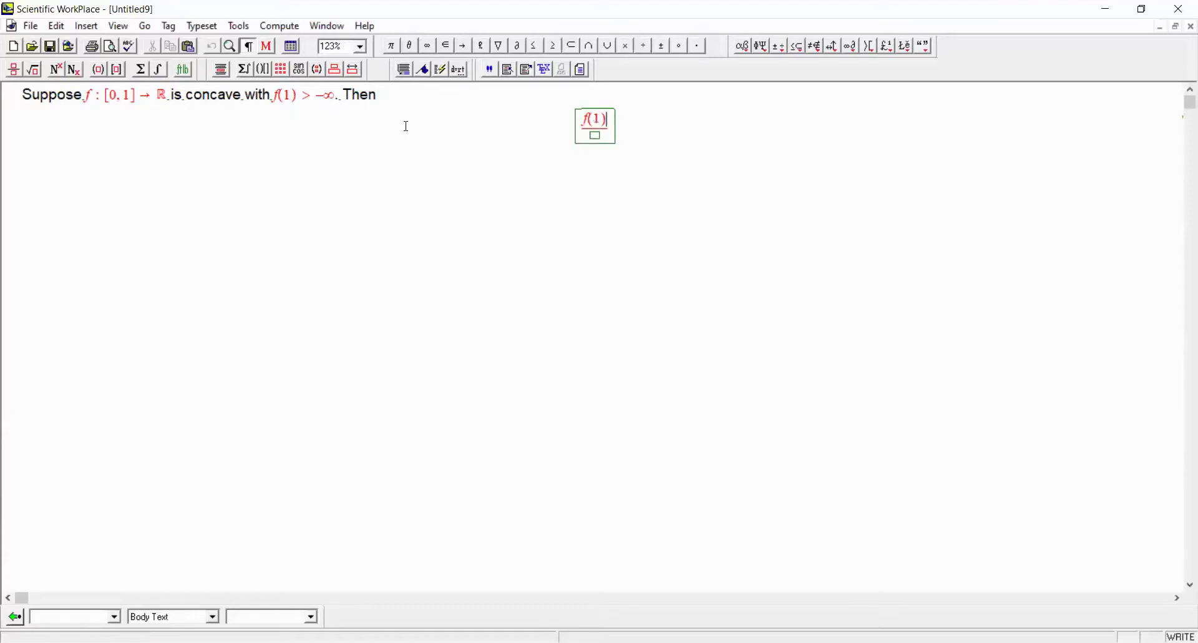
{"action": "type", "text": "-f(λ)"}
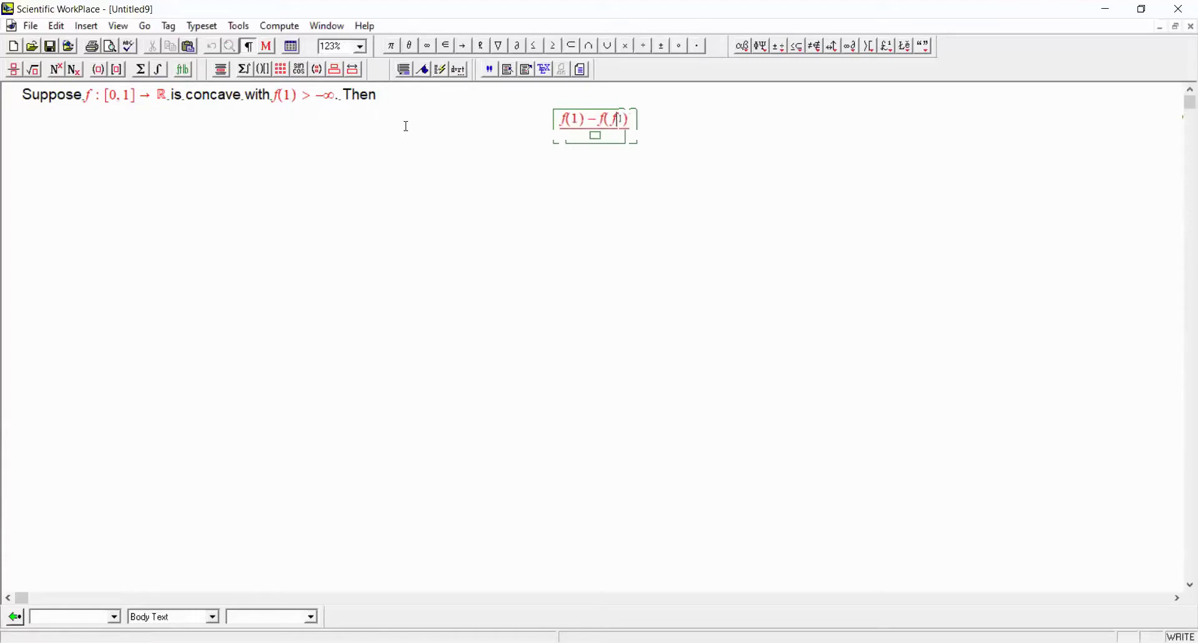
Finish the display as (f(1) − f(λ))/(1 − λ) ≤ f(1) − f(0), then add an empty display below
{"action": "key", "text": "Tab"}
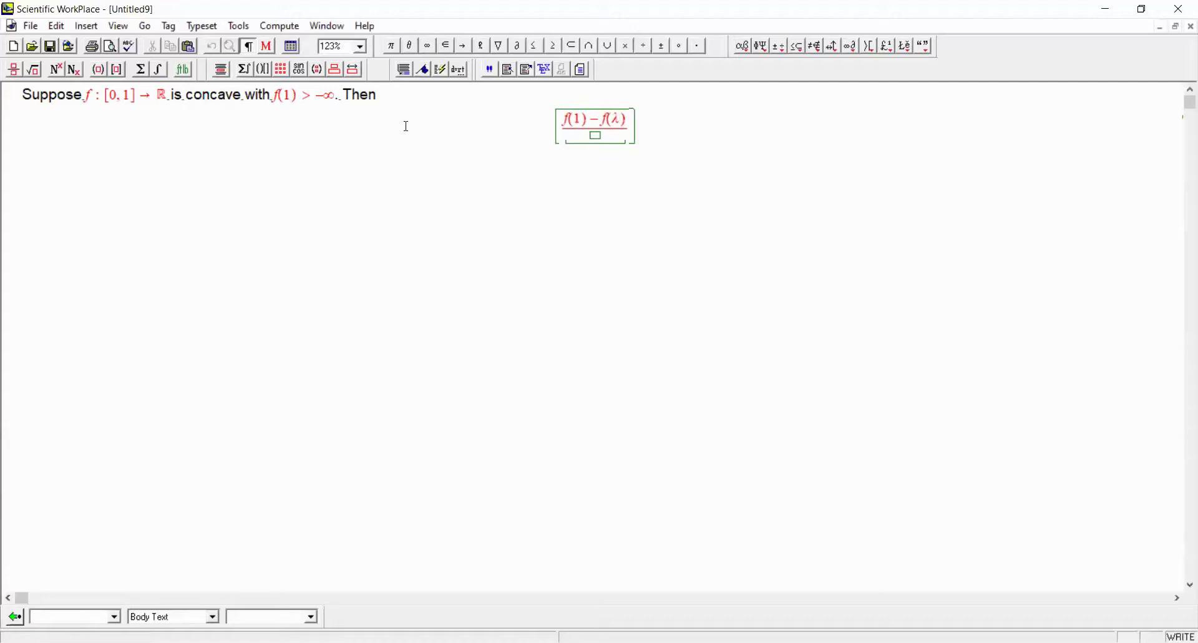
{"action": "type", "text": "1"}
{"action": "type", "text": "-λ"}
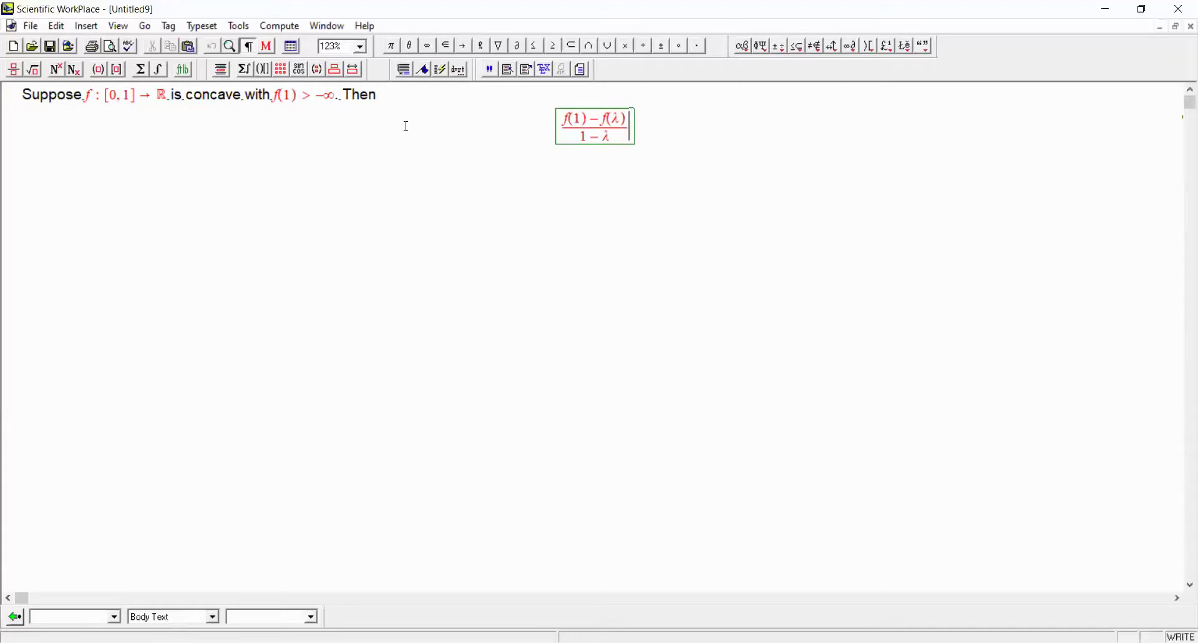
{"action": "left_click", "coordinate": [536, 46]}
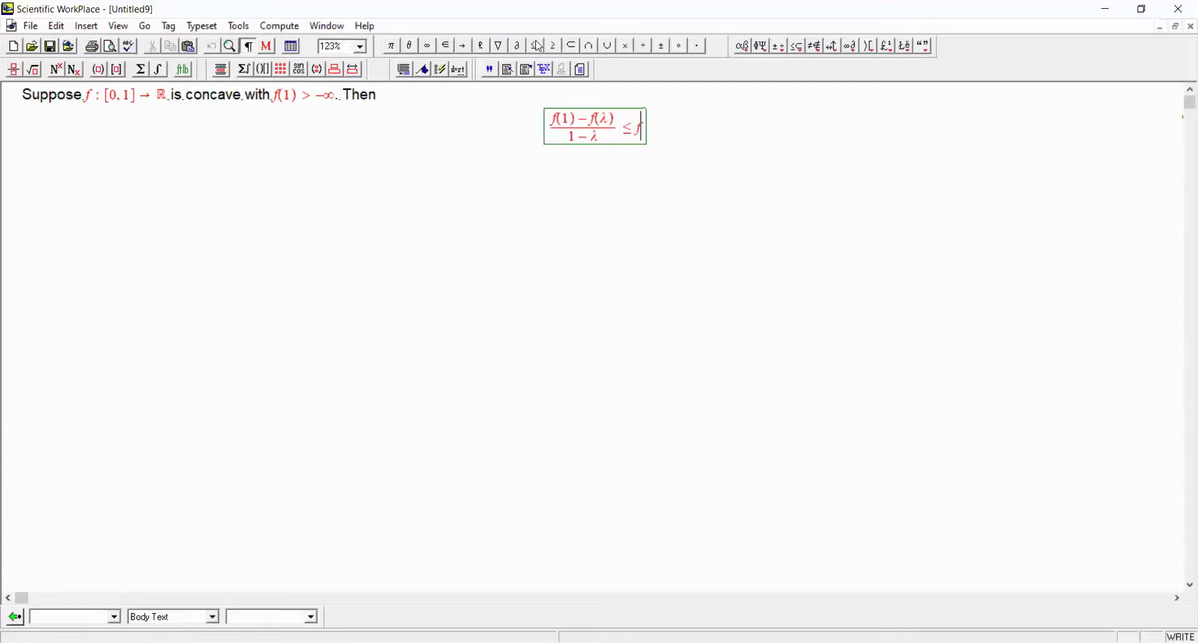
{"action": "type", "text": "f(1)"}
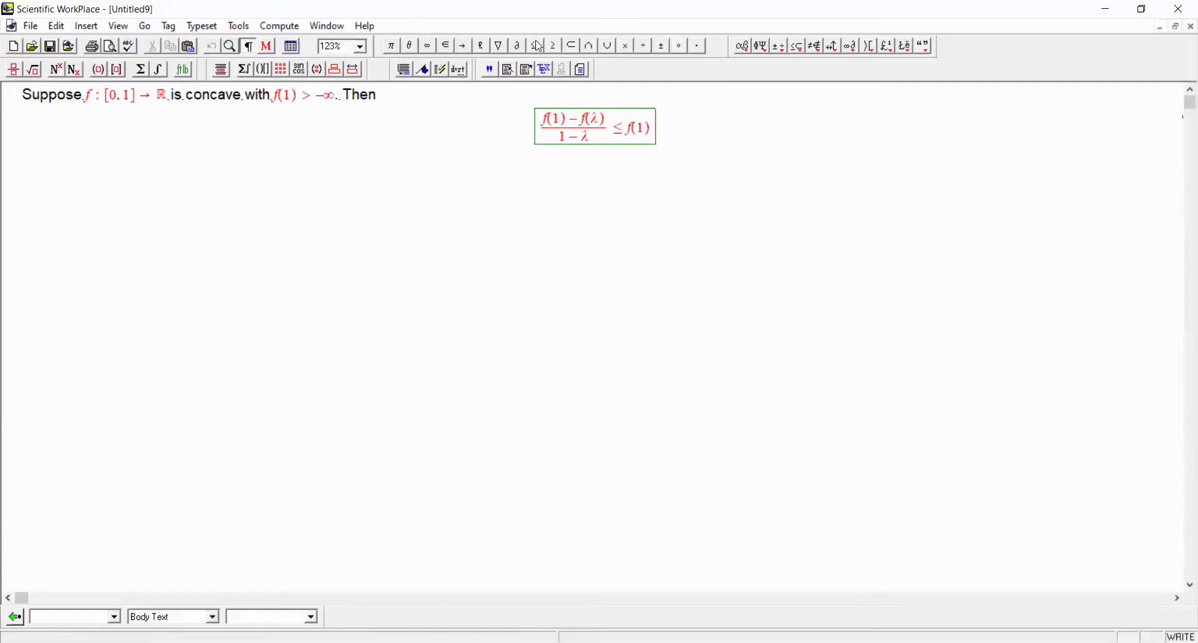
{"action": "type", "text": "-f(0)"}
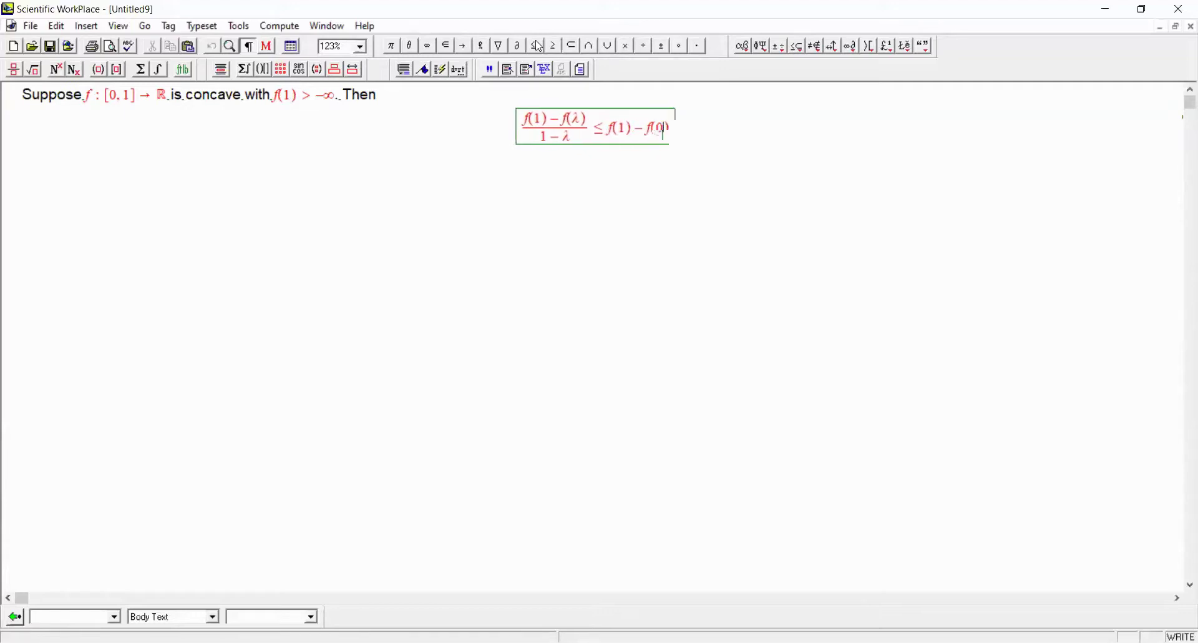
{"action": "left_click", "coordinate": [549, 160]}
{"action": "left_click", "coordinate": [226, 73]}
Enter f(λx + (1 − λ)y) ≥ λf(x) + (1 − λ)f(y) in the new display
{"action": "type", "text": "f("}
{"action": "key", "text": "ctrl+g"}
{"action": "type", "text": "lx"}
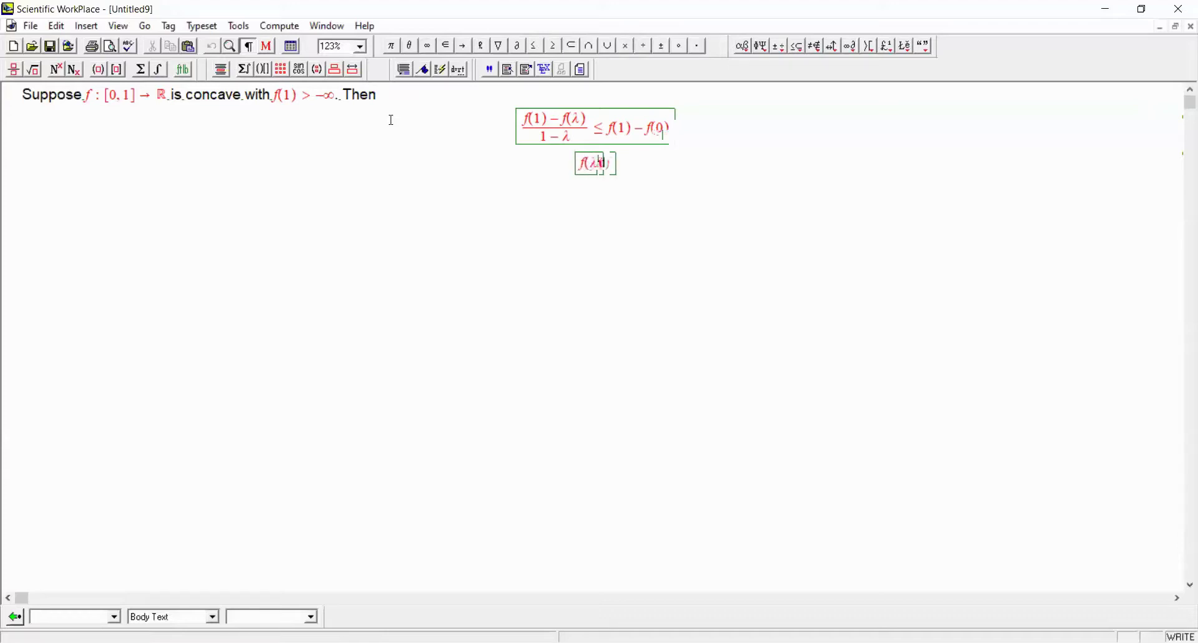
{"action": "type", "text": "+(1-"}
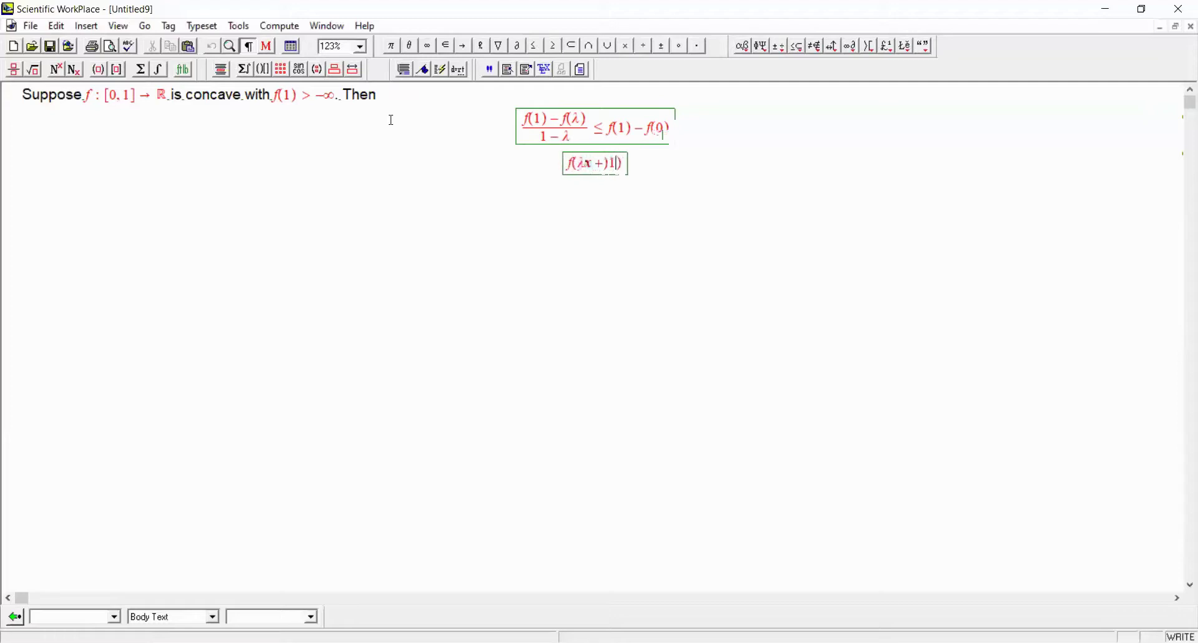
{"action": "key", "text": "ctrl+g"}
{"action": "key", "text": "l"}
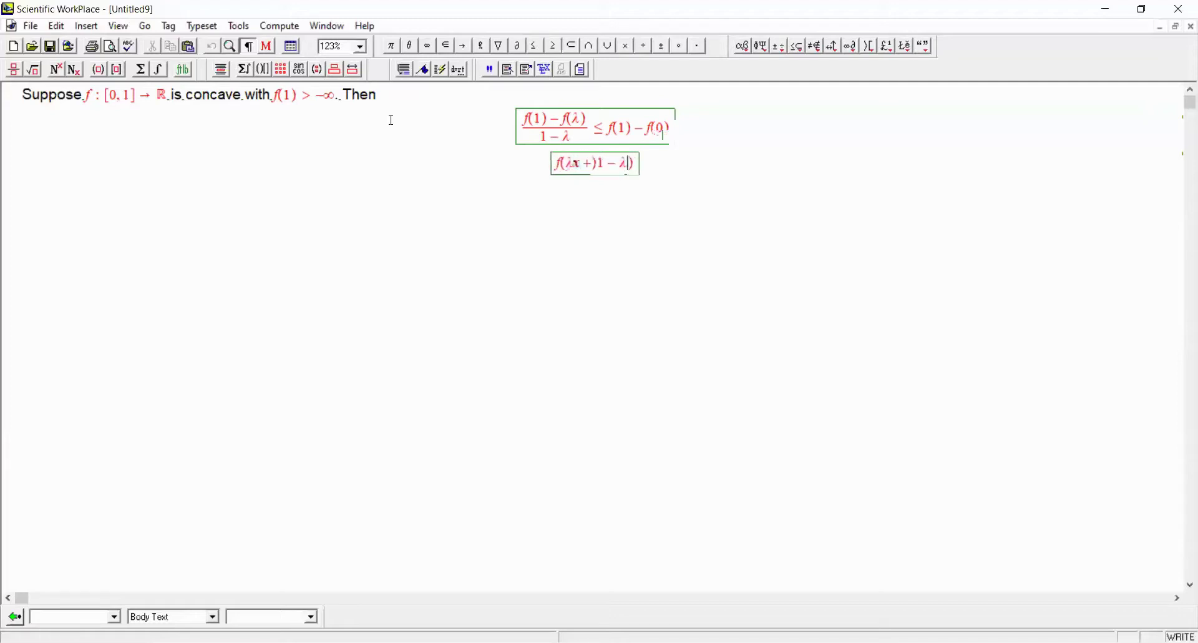
{"action": "key", "text": "BackSpace"}
{"action": "key", "text": "BackSpace"}
{"action": "key", "text": "BackSpace"}
{"action": "key", "text": "BackSpace"}
{"action": "key", "text": "BackSpace"}
{"action": "key", "text": "BackSpace"}
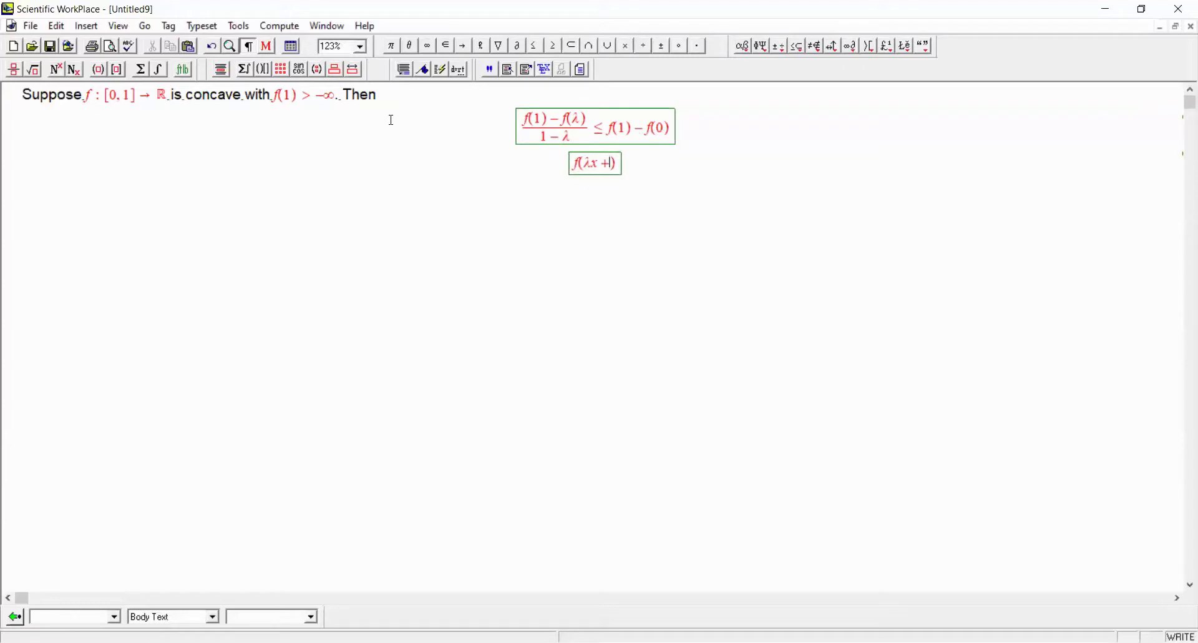
{"action": "type", "text": "+(1-"}
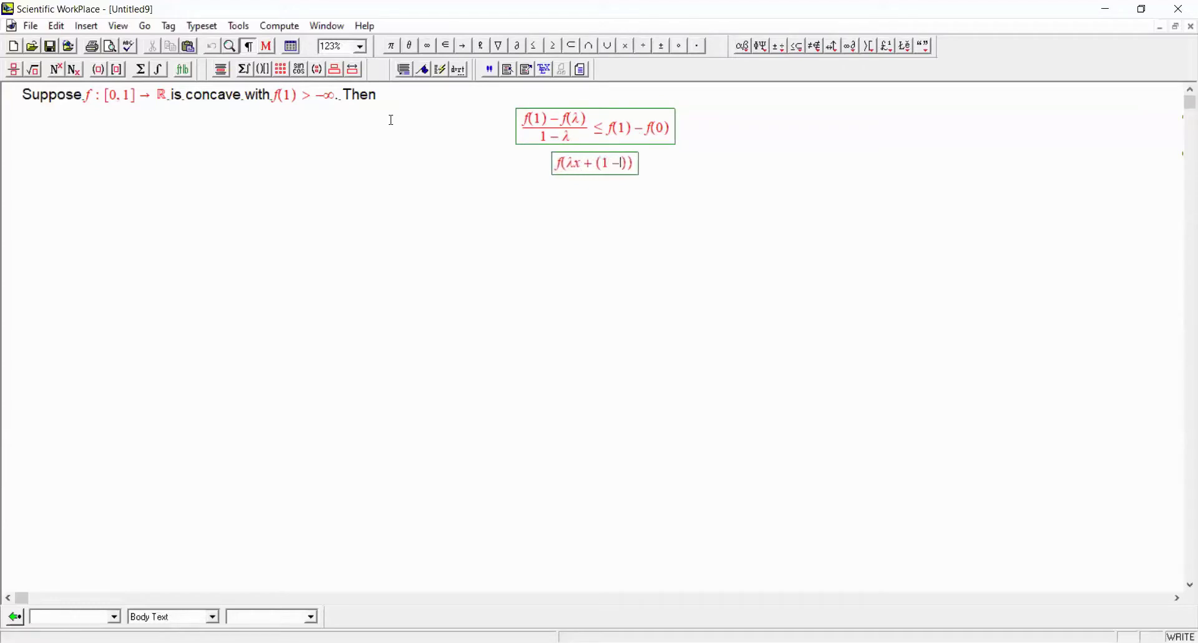
{"action": "key", "text": "ctrl+g"}
{"action": "key", "text": "l"}
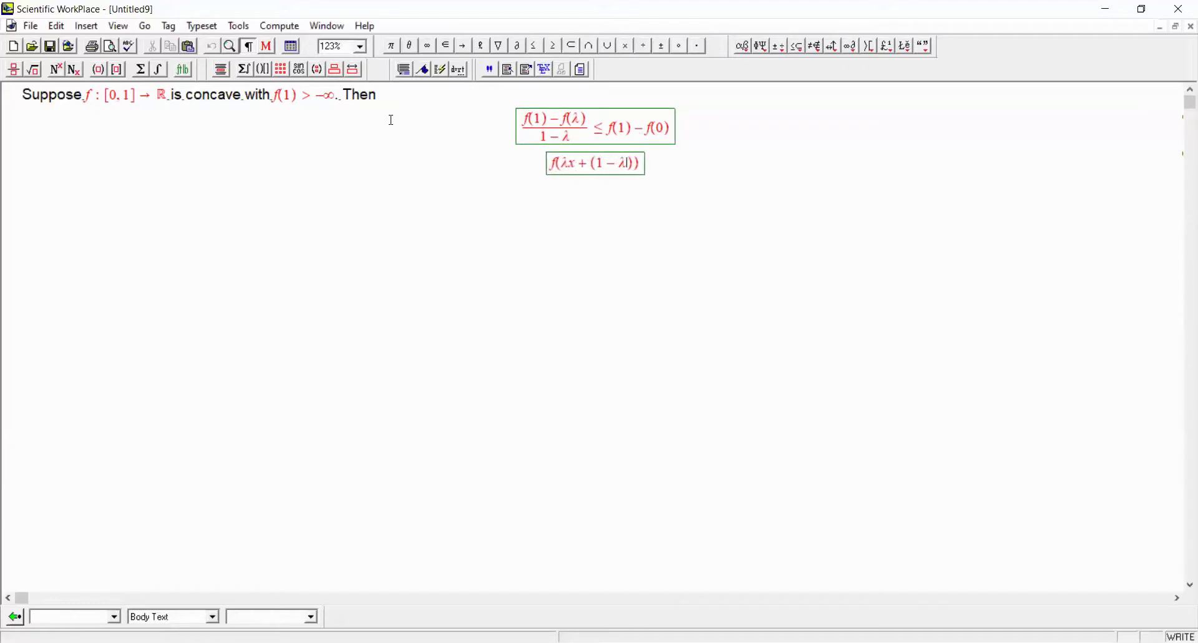
{"action": "type", "text": "y"}
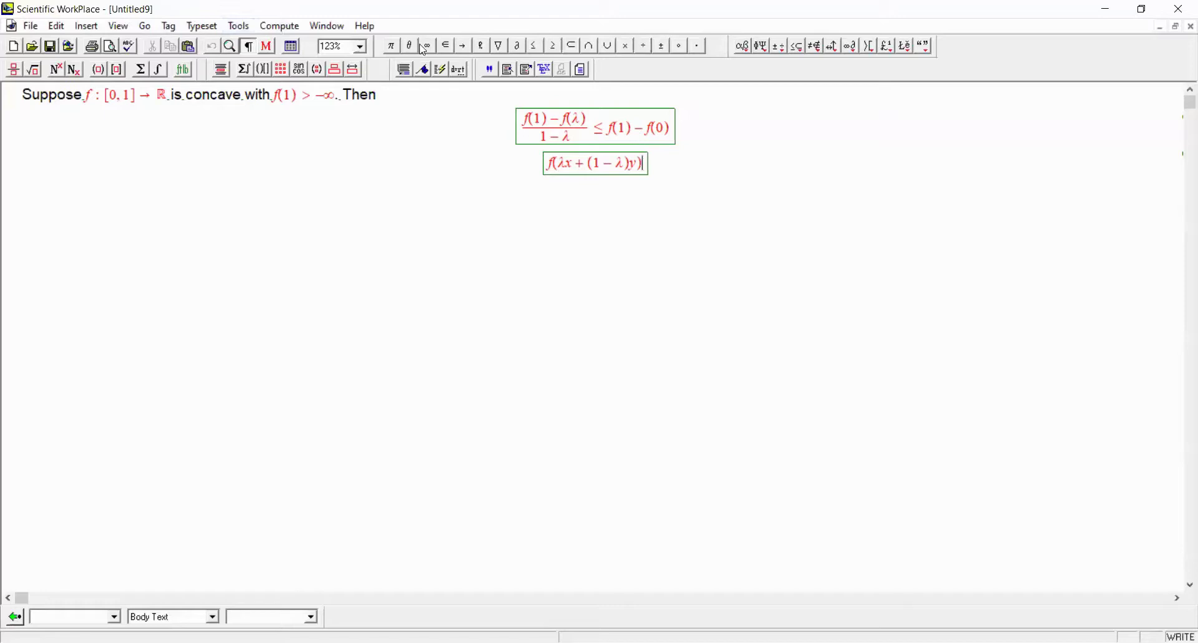
{"action": "left_click", "coordinate": [555, 46]}
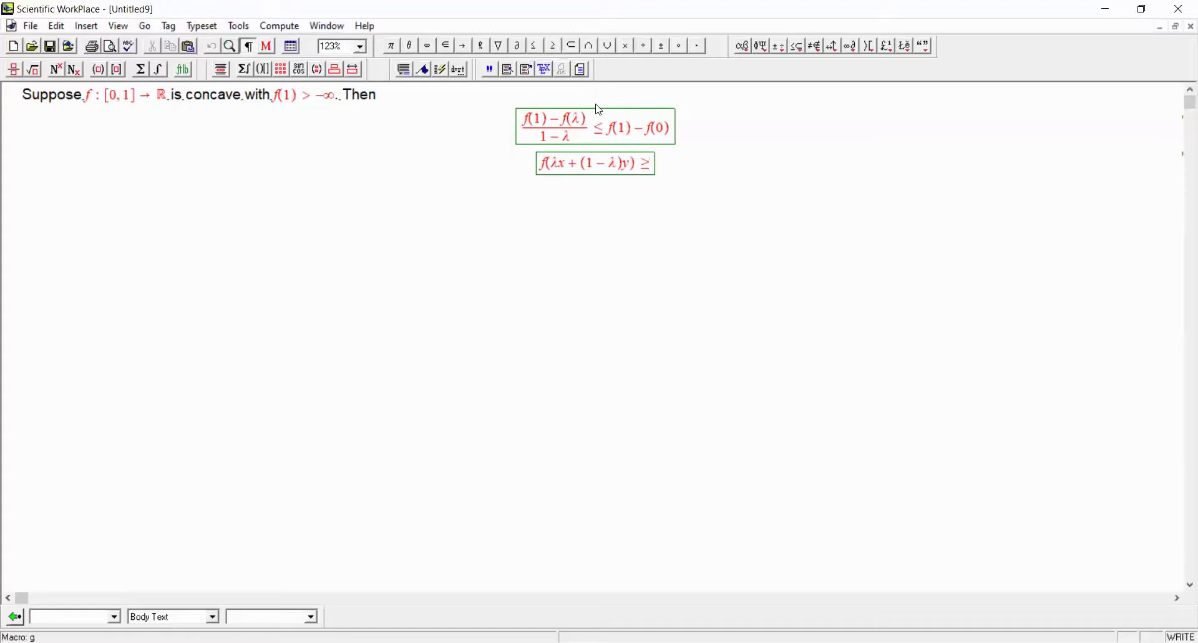
{"action": "type", "text": "λf(x)"}
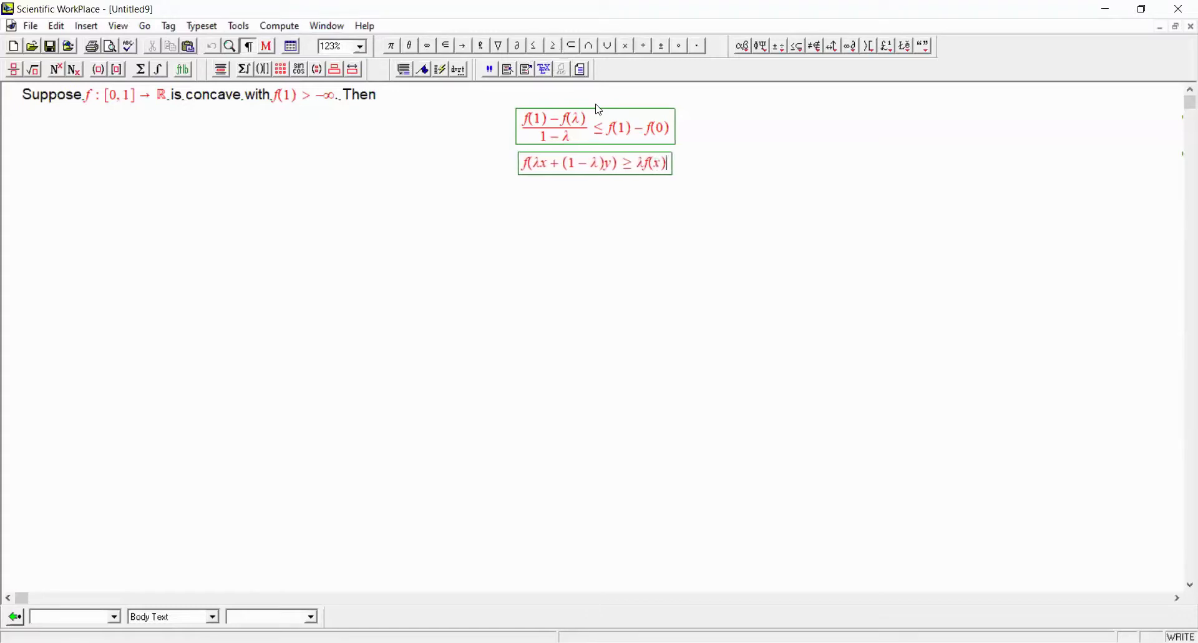
{"action": "type", "text": "+"}
{"action": "type", "text": "(1-λ"}
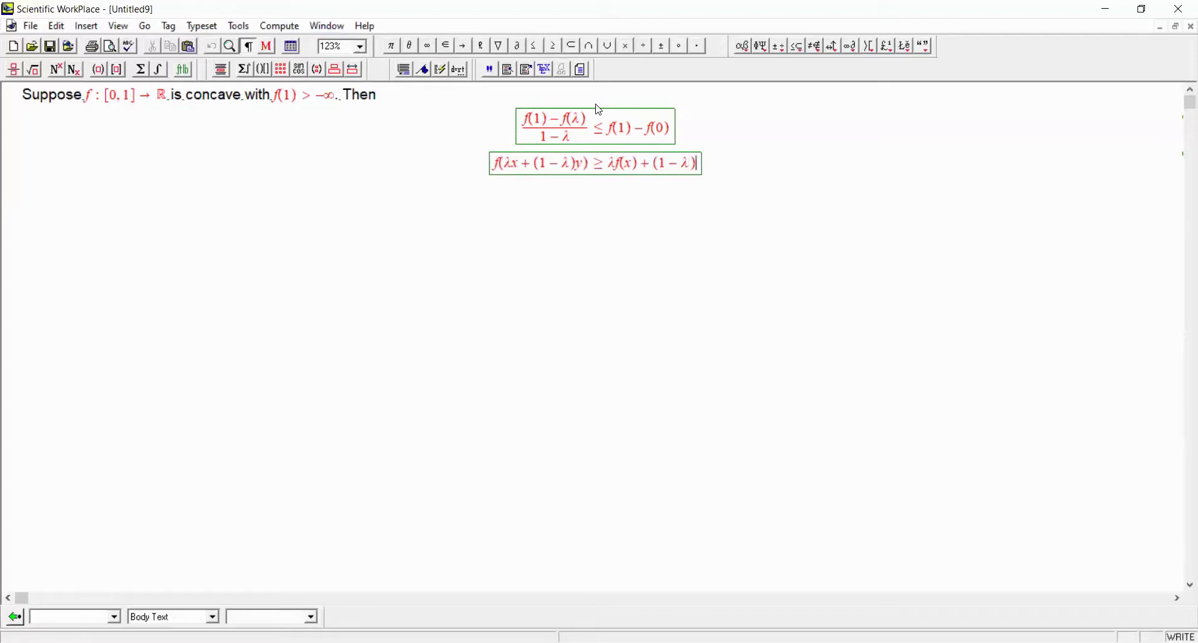
{"action": "key", "text": "Right"}
{"action": "type", "text": "f(y"}
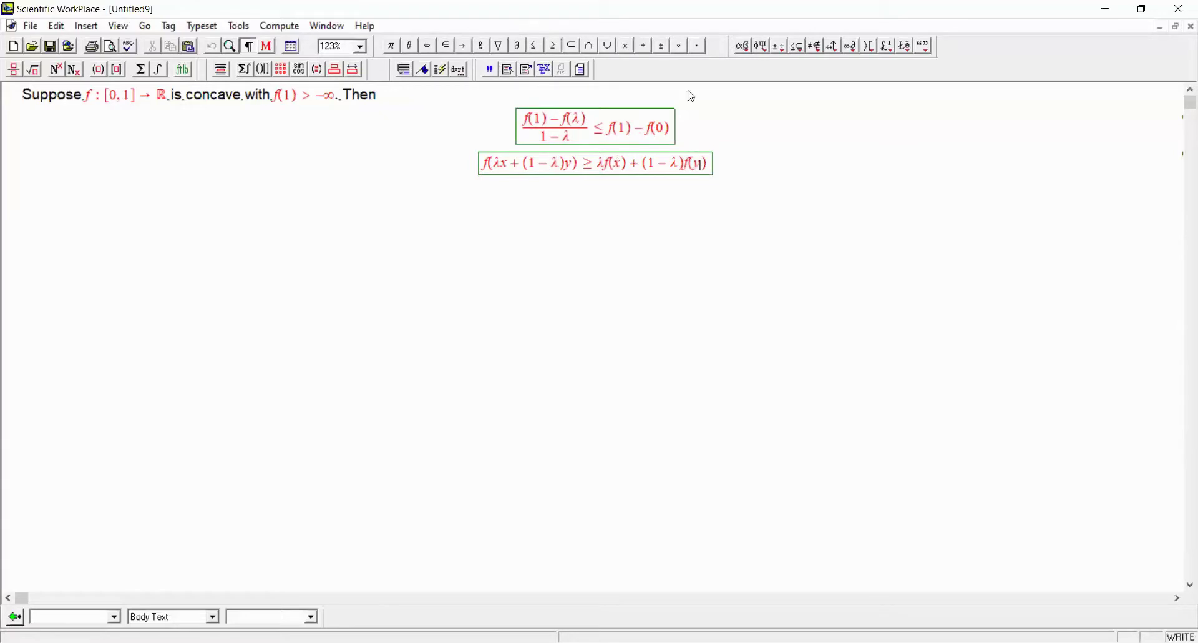
Write the line 'Set x = 1 and y = 0, this becomes' with the equations in math
{"action": "key", "text": "ctrl+t"}
{"action": "type", "text": "Set"}
{"action": "key", "text": "ctrl+m"}
{"action": "type", "text": "x = 1 and"}
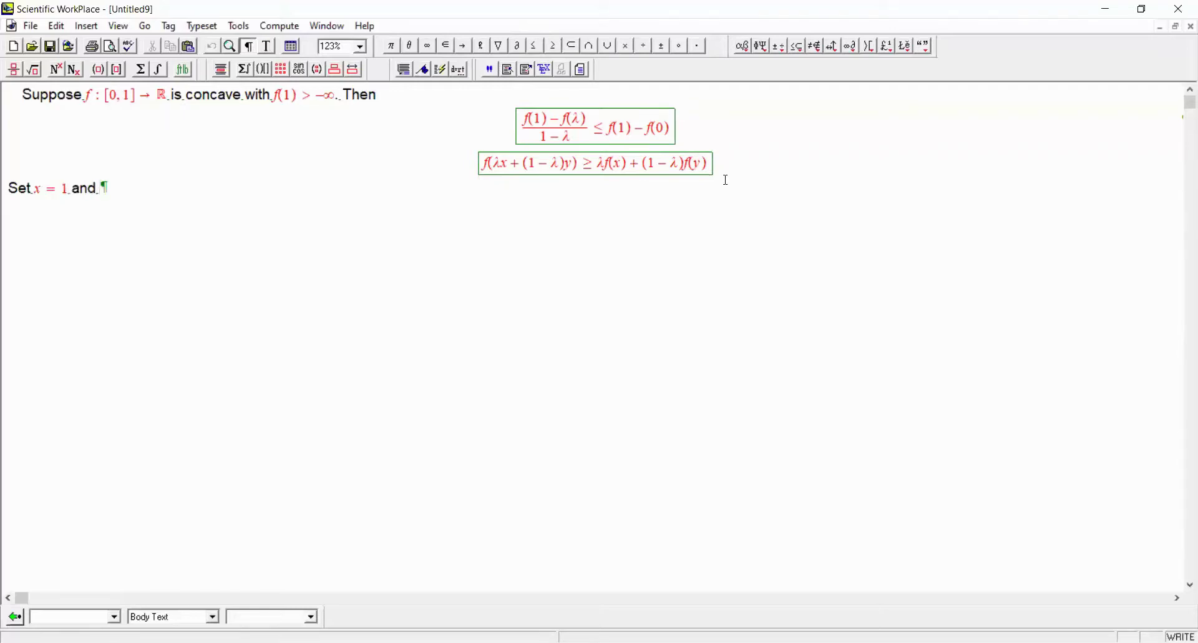
{"action": "key", "text": "ctrl+m"}
{"action": "type", "text": "y = 0,"}
{"action": "key", "text": "ctrl+t"}
{"action": "type", "text": "this become"}
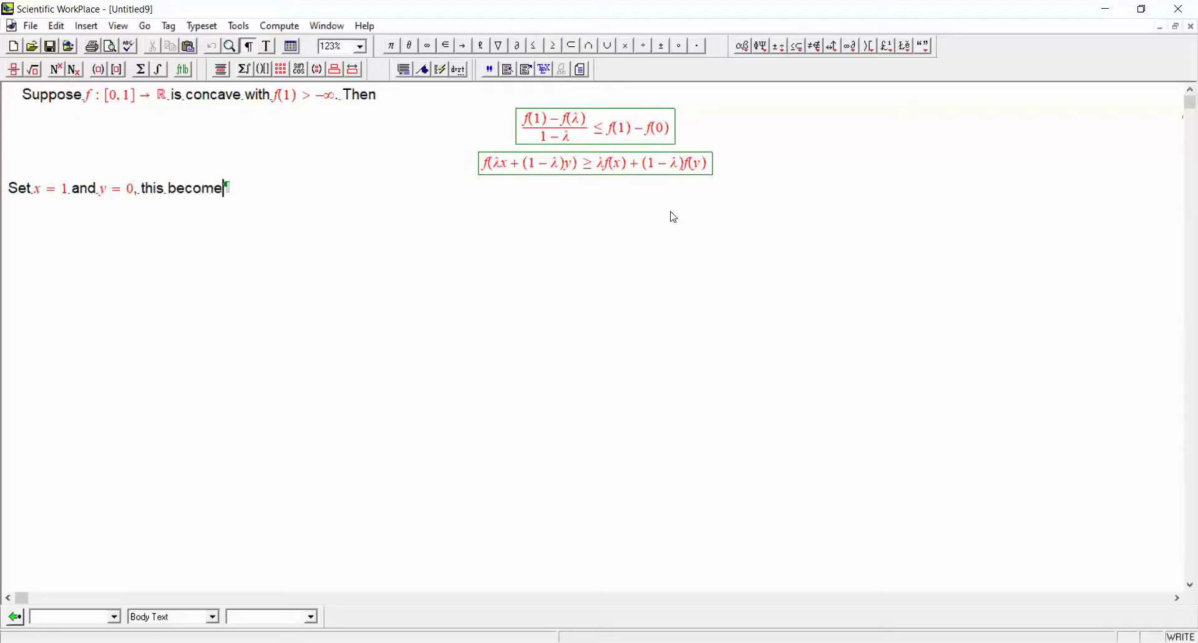
{"action": "type", "text": "s"}
Copy the concavity inequality below and reduce its left side to f(λ)
{"action": "left_click_drag", "start_coordinate": [528, 164], "coordinate": [487, 214]}
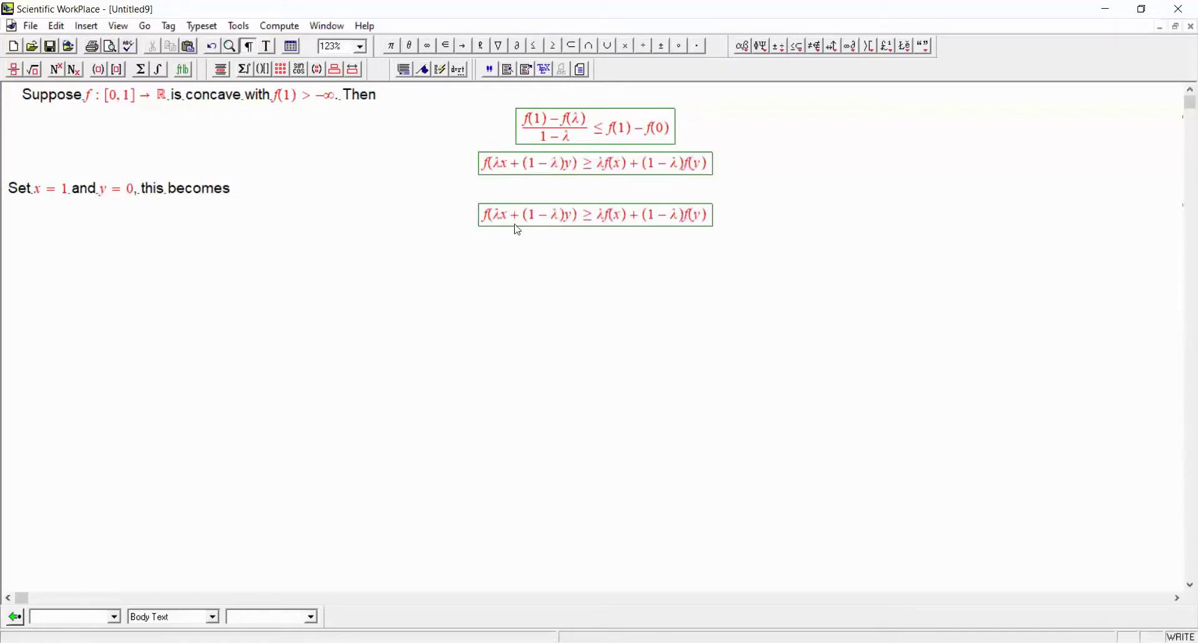
{"action": "left_click", "coordinate": [514, 225]}
{"action": "key", "text": "BackSpace"}
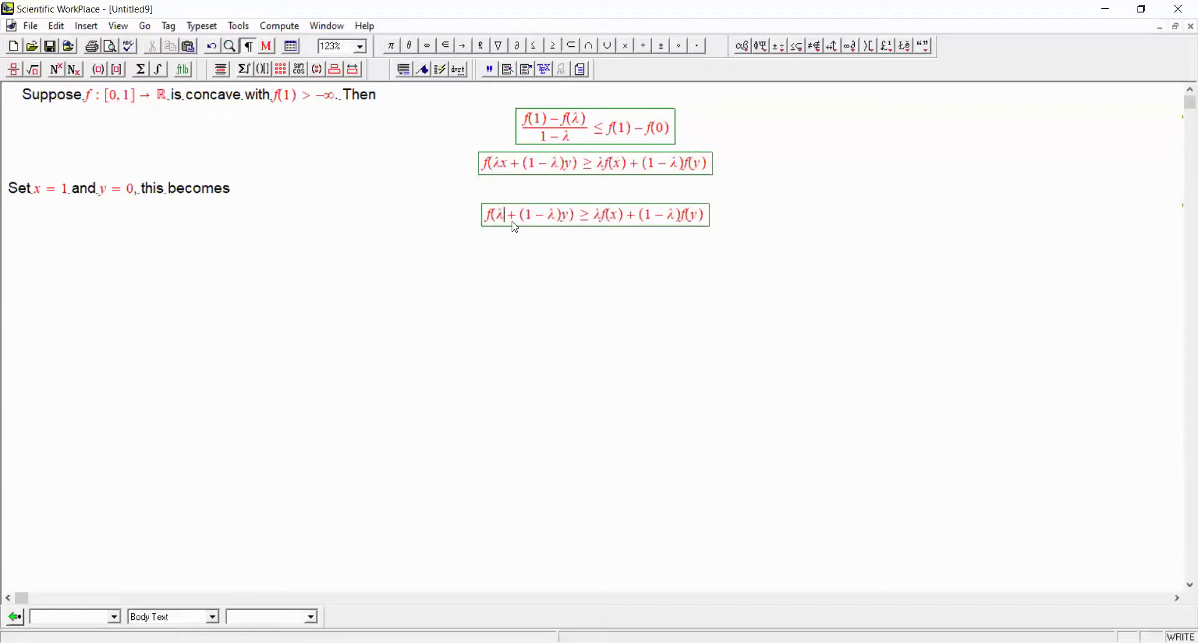
{"action": "left_click", "coordinate": [569, 226]}
{"action": "left_click_drag", "start_coordinate": [568, 221], "coordinate": [560, 222]}
{"action": "key", "text": "BackSpace"}
Rewrite the right side as λf(1) + f(0) − λf(0)
{"action": "key", "text": "BackSpace"}
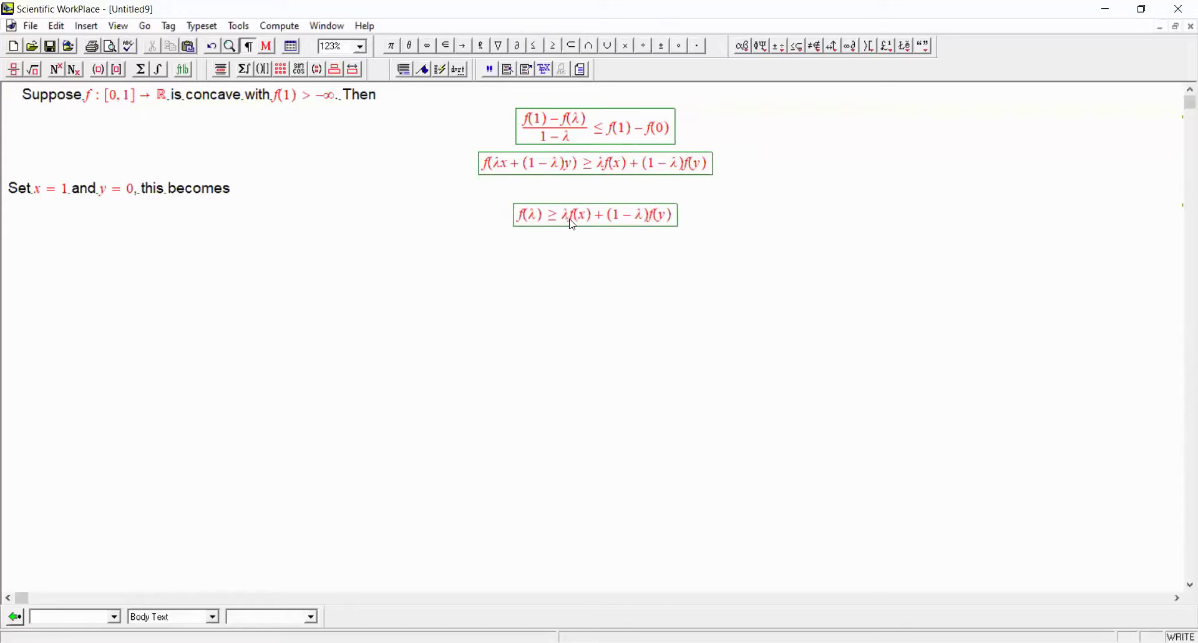
{"action": "double_click", "coordinate": [581, 217]}
{"action": "type", "text": "1"}
{"action": "double_click", "coordinate": [660, 219]}
{"action": "type", "text": "0"}
{"action": "left_click_drag", "start_coordinate": [651, 216], "coordinate": [673, 219]}
{"action": "key", "text": "ctrl+c"}
{"action": "left_click", "coordinate": [613, 224]}
{"action": "key", "text": "ctrl+v"}
{"action": "left_click", "coordinate": [629, 225]}
{"action": "key", "text": "BackSpace"}
{"action": "key", "text": "BackSpace"}
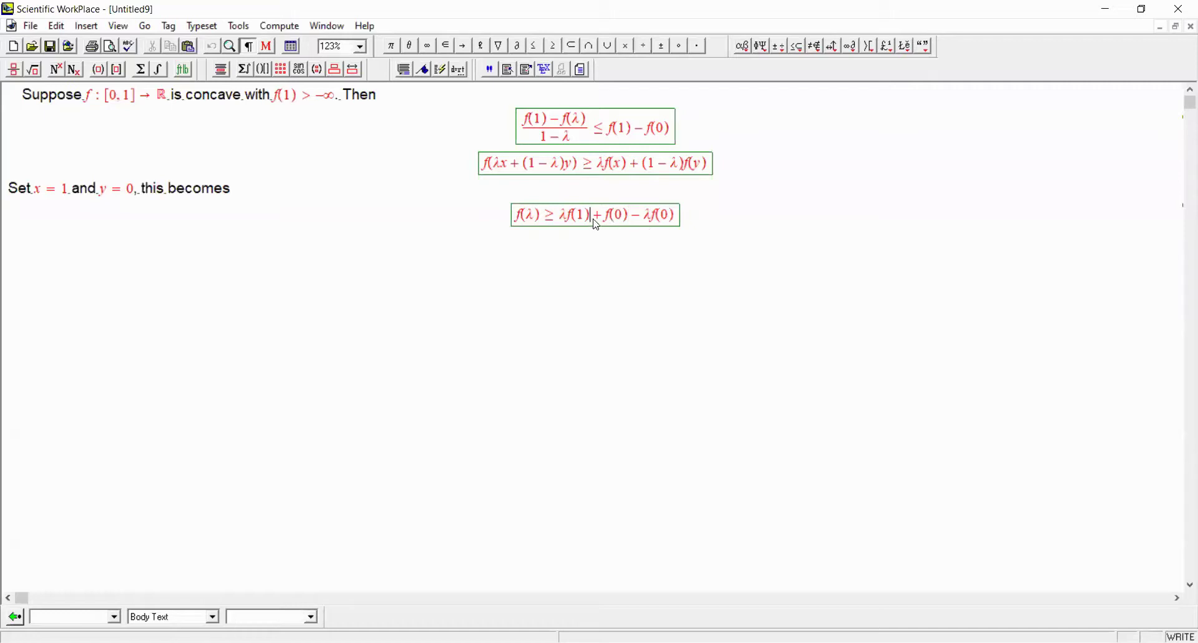
Move −f(1) right after λf(1) so the line reads f(λ) ≥ λf(1) − f(1) + f(0) − λf(0) + f(1)
{"action": "type", "text": "+"}
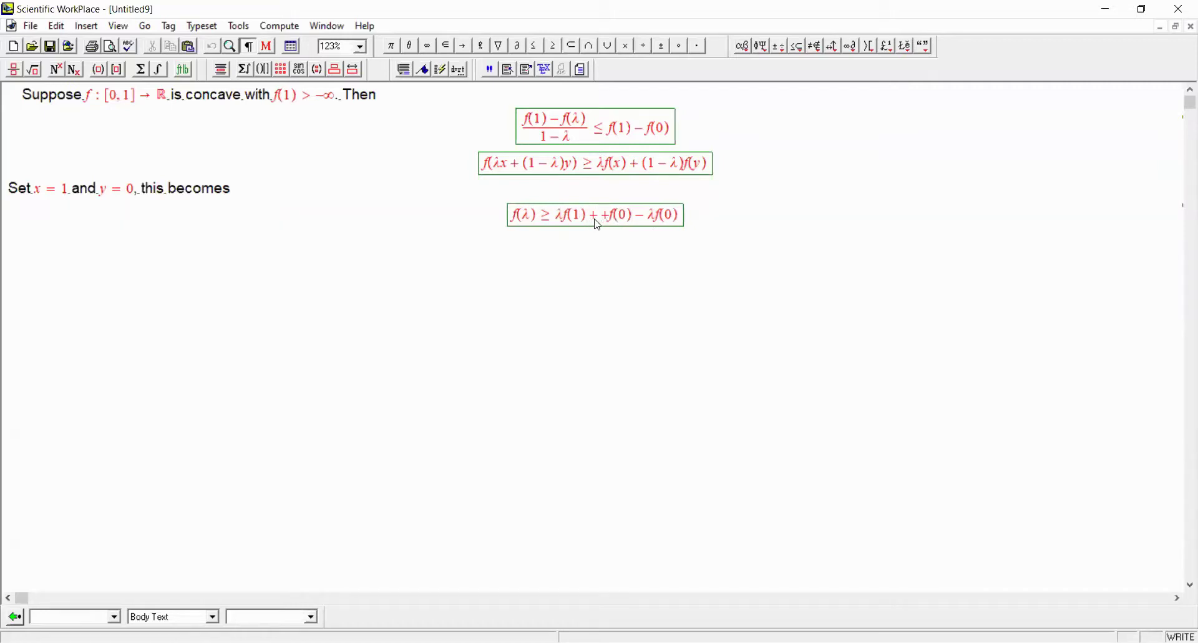
{"action": "type", "text": "(1-"}
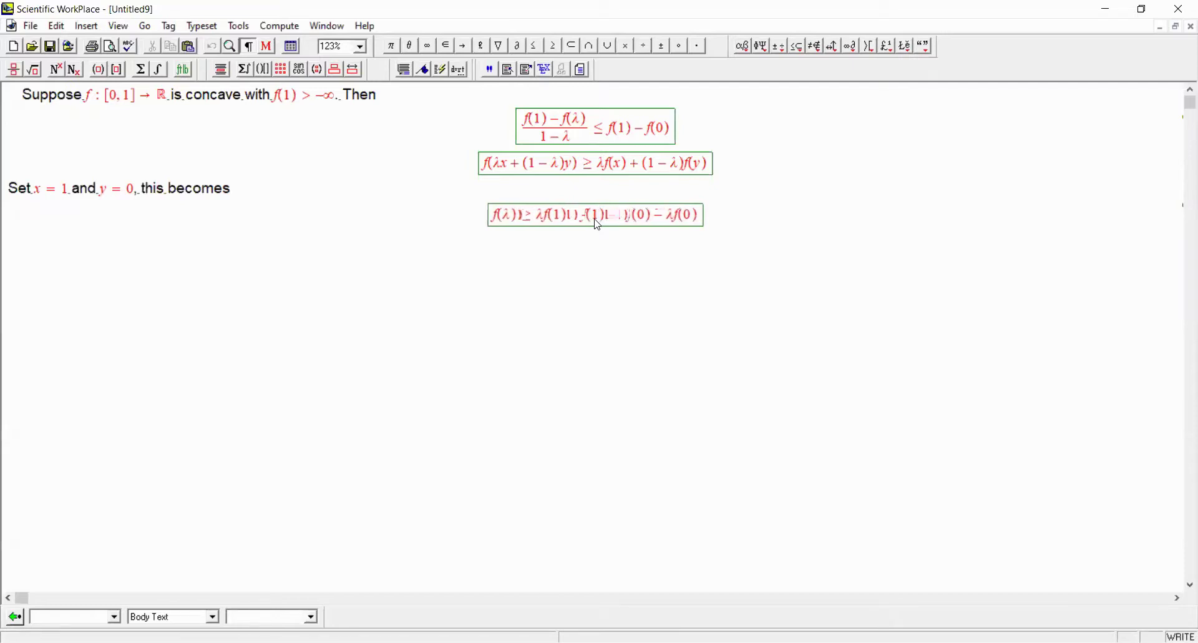
{"action": "type", "text": "λ)"}
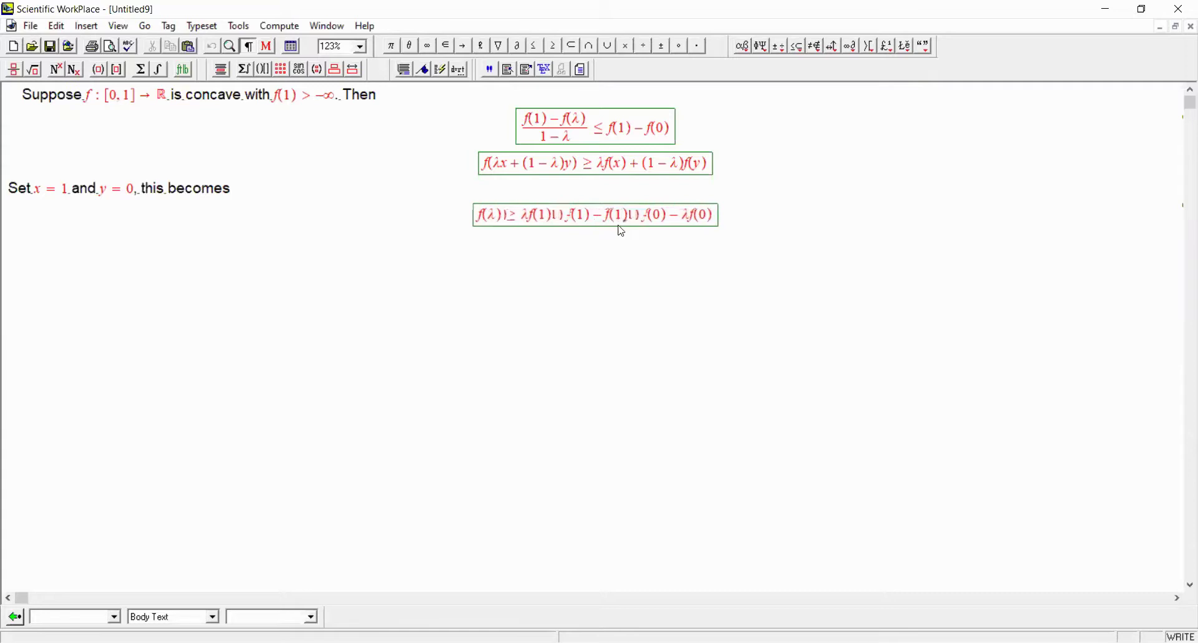
{"action": "key", "text": "ctrl+t"}
{"action": "left_click_drag", "start_coordinate": [593, 225], "coordinate": [559, 225]}
{"action": "left_click", "coordinate": [566, 225]}
{"action": "left_click_drag", "start_coordinate": [632, 218], "coordinate": [593, 228]}
{"action": "left_click", "coordinate": [596, 229]}
Wrap the middle terms in square brackets and put a (1 − λ) factor in front
{"action": "left_click_drag", "start_coordinate": [528, 219], "coordinate": [667, 226]}
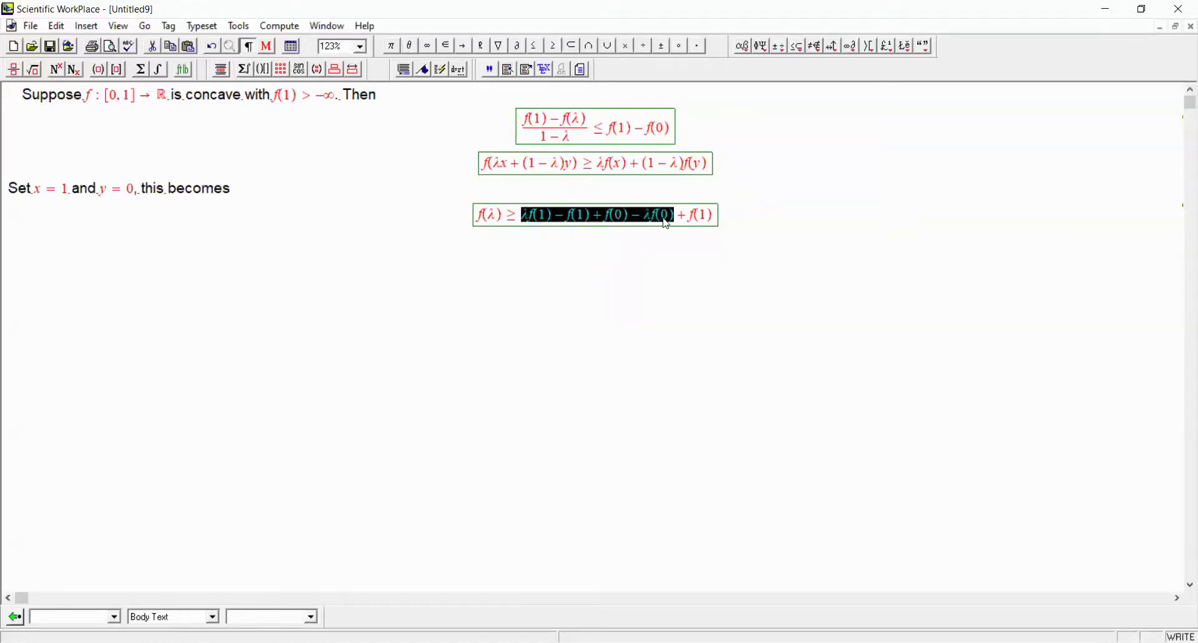
{"action": "key", "text": "ctrl+bracketleft"}
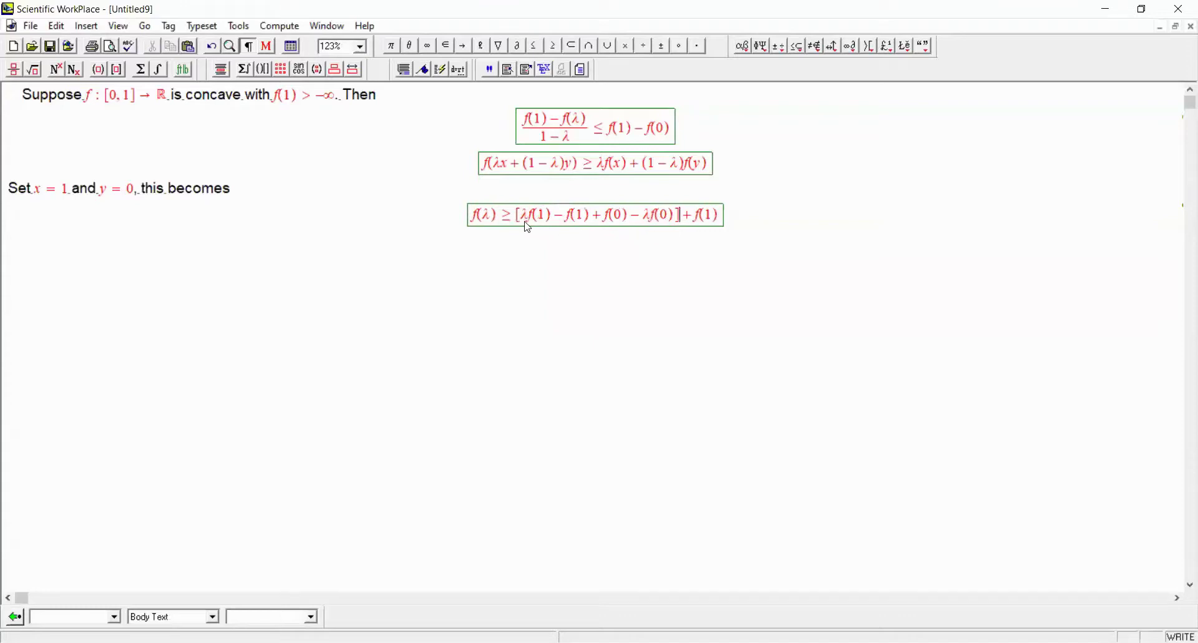
{"action": "key", "text": "ctrl+9"}
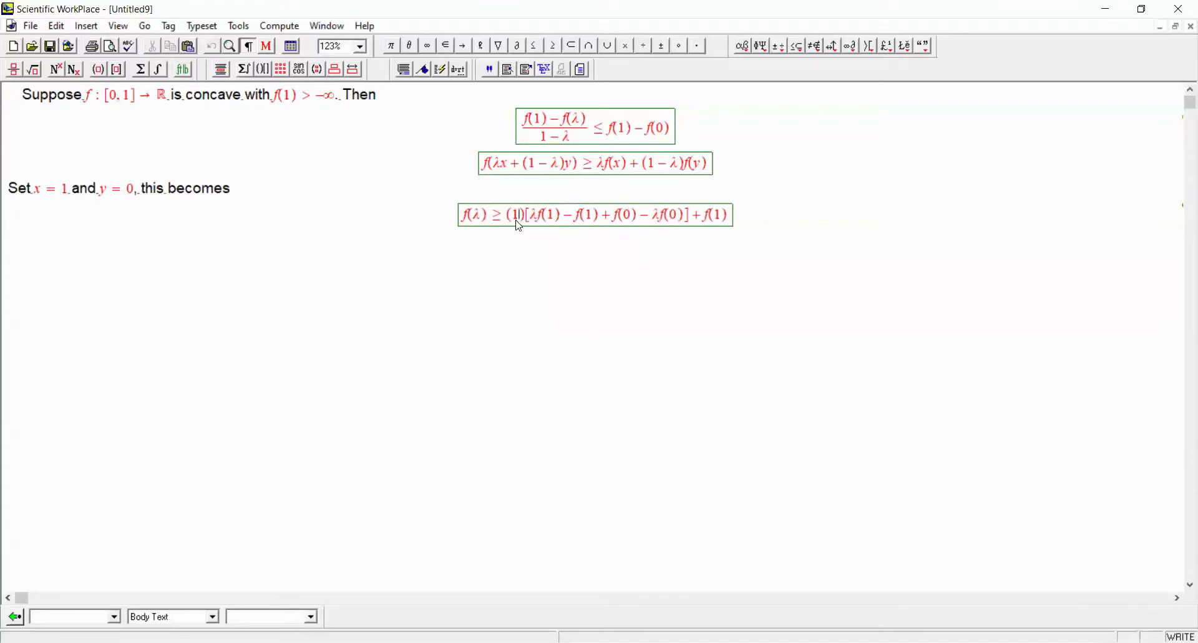
{"action": "type", "text": "1-"}
{"action": "key", "text": "ctrl+g"}
{"action": "key", "text": "l"}
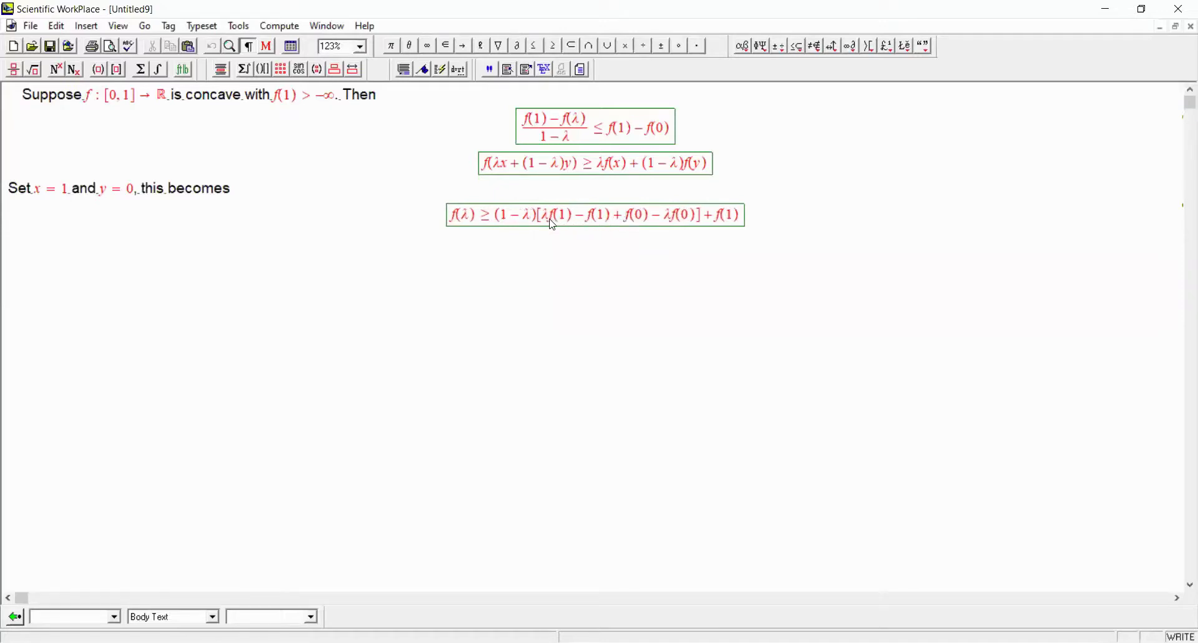
Delete λf(1), −λf(0) and the stray plus inside the bracket, leaving [f(0) − f(1)]
{"action": "left_click_drag", "start_coordinate": [545, 220], "coordinate": [568, 228]}
{"action": "key", "text": "Delete"}
{"action": "left_click_drag", "start_coordinate": [643, 222], "coordinate": [674, 223]}
{"action": "key", "text": "Delete"}
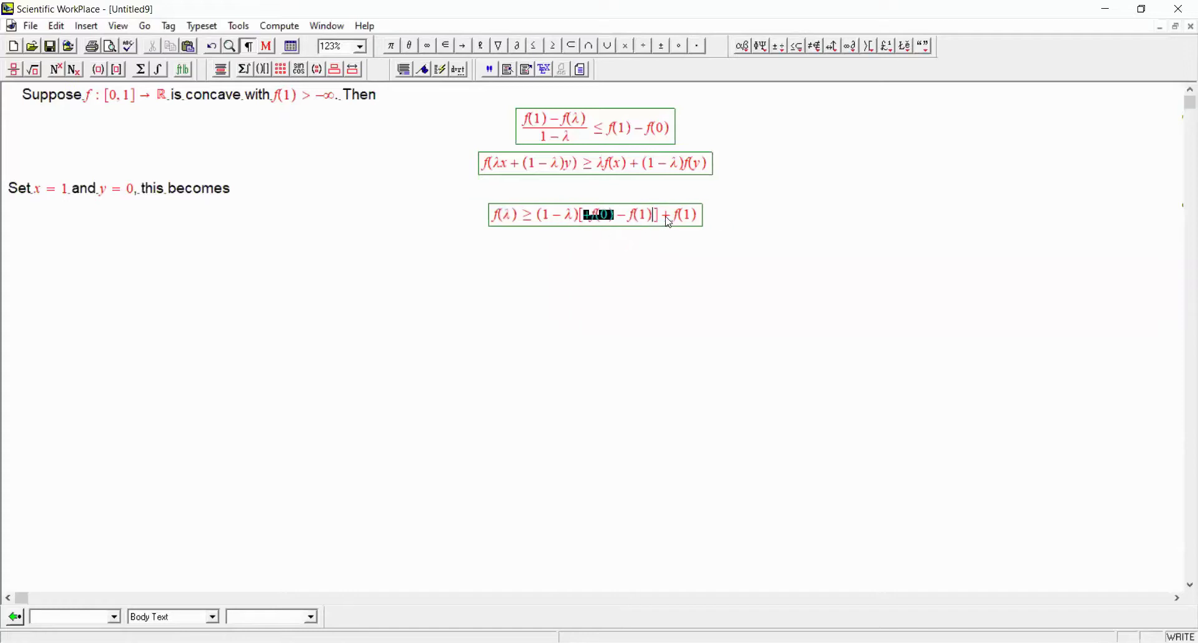
{"action": "left_click", "coordinate": [593, 225]}
{"action": "key", "text": "BackSpace"}
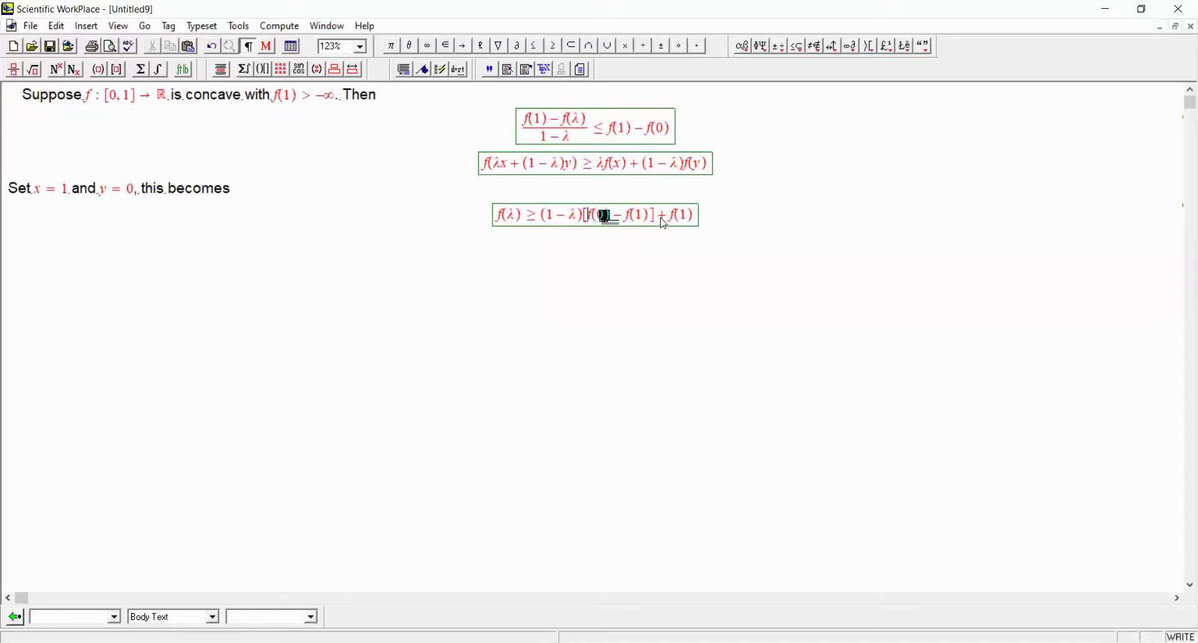
{"action": "left_click_drag", "start_coordinate": [655, 216], "coordinate": [530, 229]}
Move f(1) and f(λ) to the left side so the inequality begins f(1) − f(λ)
{"action": "left_click", "coordinate": [535, 230]}
{"action": "key", "text": "BackSpace"}
{"action": "type", "text": "-"}
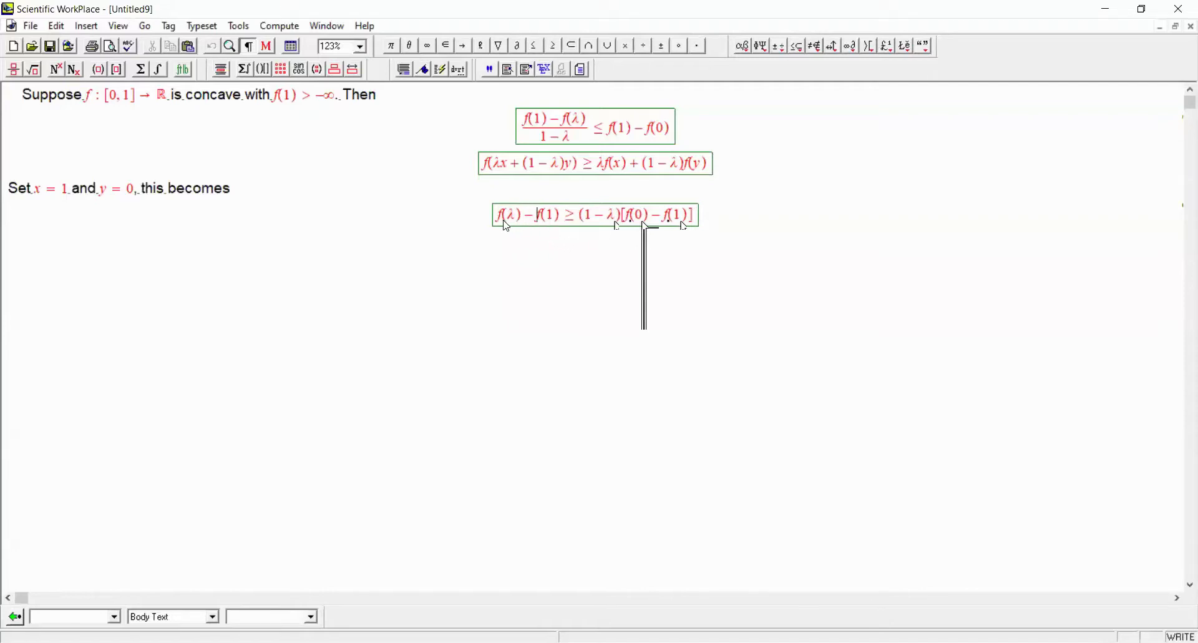
{"action": "left_click_drag", "start_coordinate": [500, 221], "coordinate": [561, 221]}
{"action": "left_click", "coordinate": [562, 221]}
{"action": "type", "text": "-"}
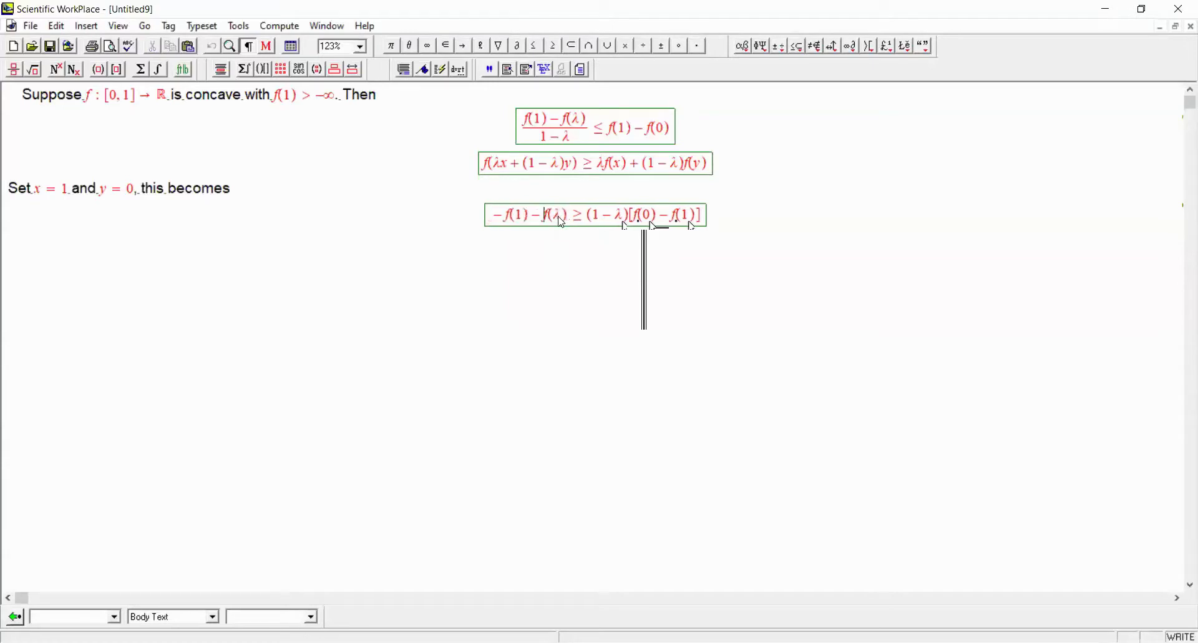
{"action": "left_click", "coordinate": [505, 222]}
{"action": "key", "text": "BackSpace"}
Replace ≥ with ≤ and start reordering the terms inside the bracket
{"action": "left_click", "coordinate": [567, 220]}
{"action": "key", "text": "BackSpace"}
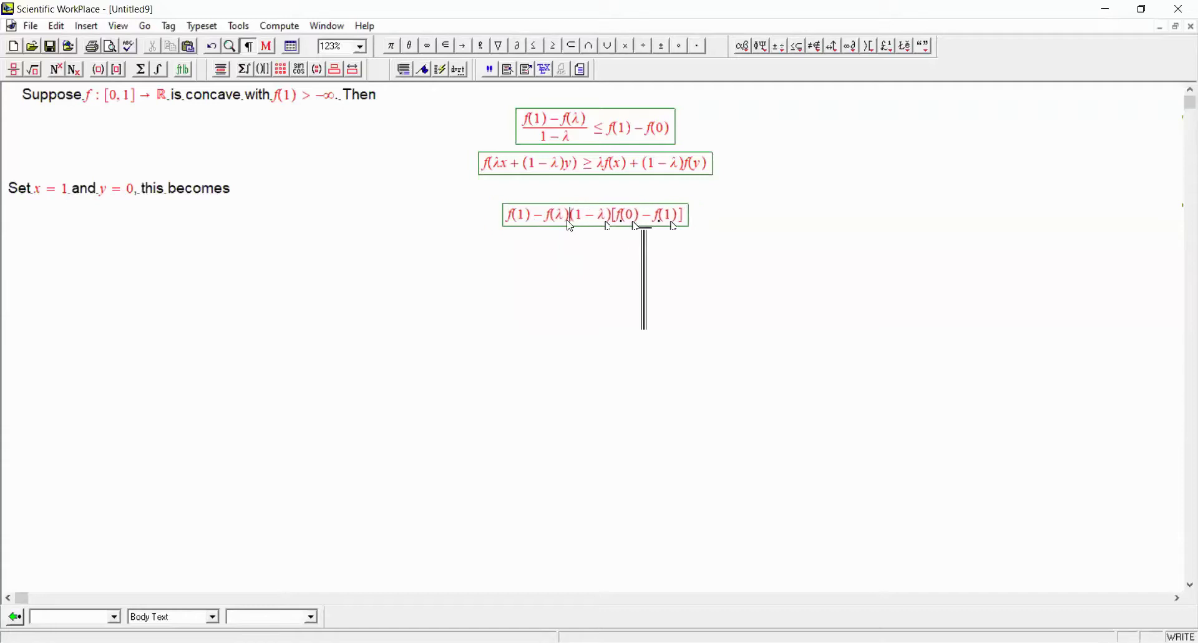
{"action": "left_click", "coordinate": [536, 46]}
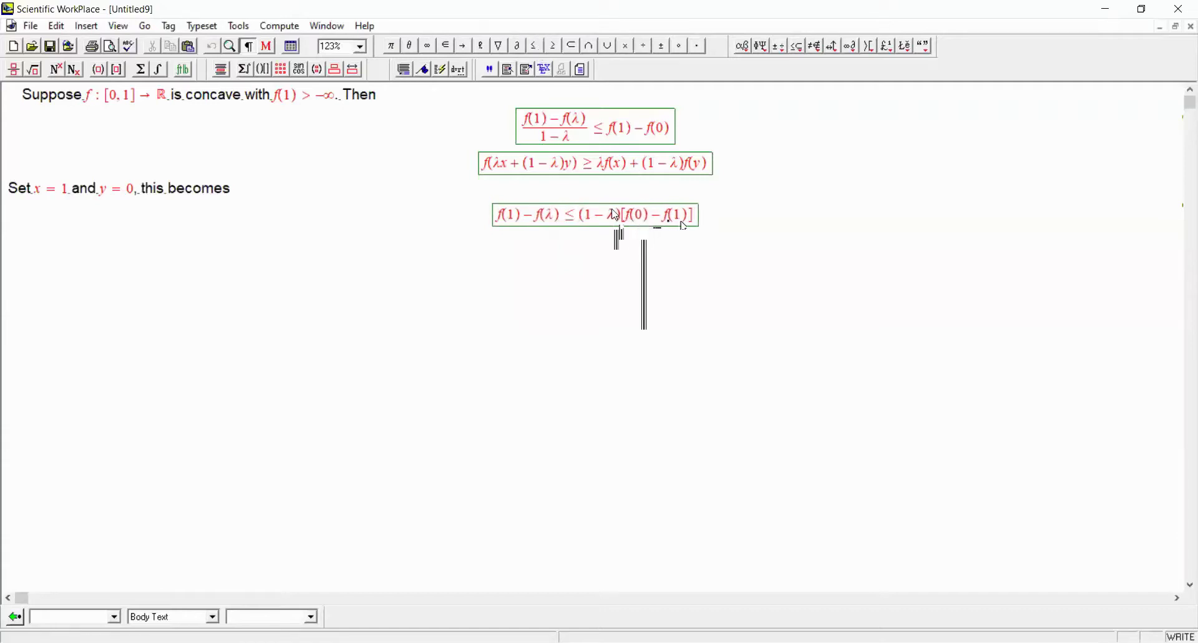
{"action": "left_click_drag", "start_coordinate": [626, 220], "coordinate": [688, 218]}
{"action": "left_click", "coordinate": [639, 220]}
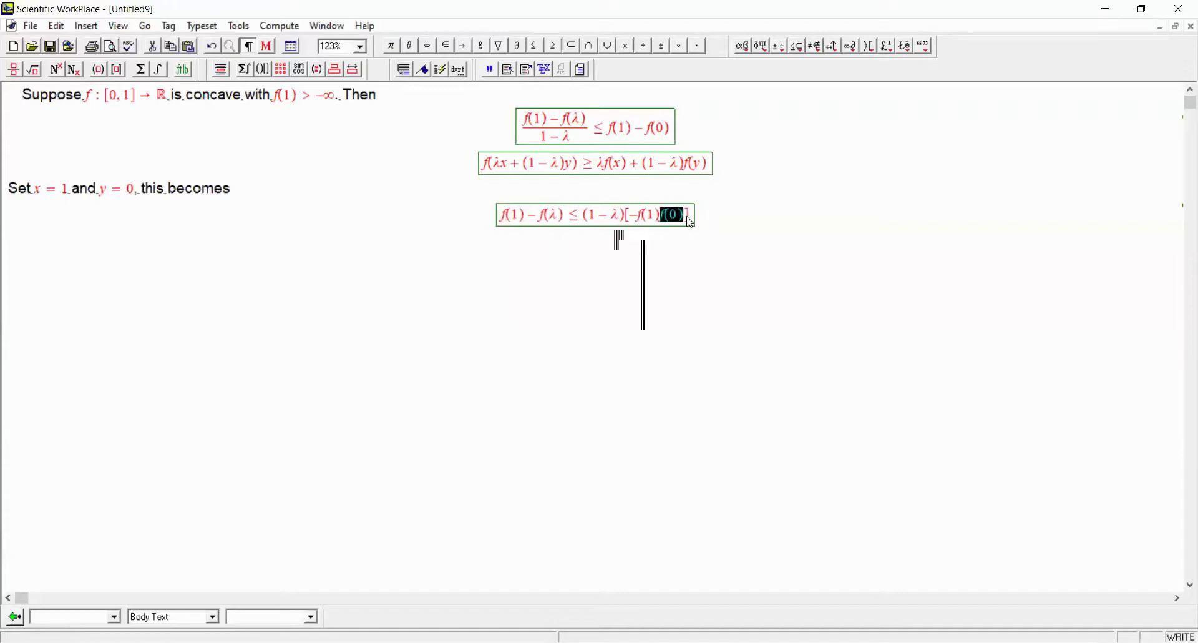
{"action": "key", "text": "Left"}
Finish the bracket as [f(1) − f(0)] and duplicate the inequality on the line below
{"action": "type", "text": "-"}
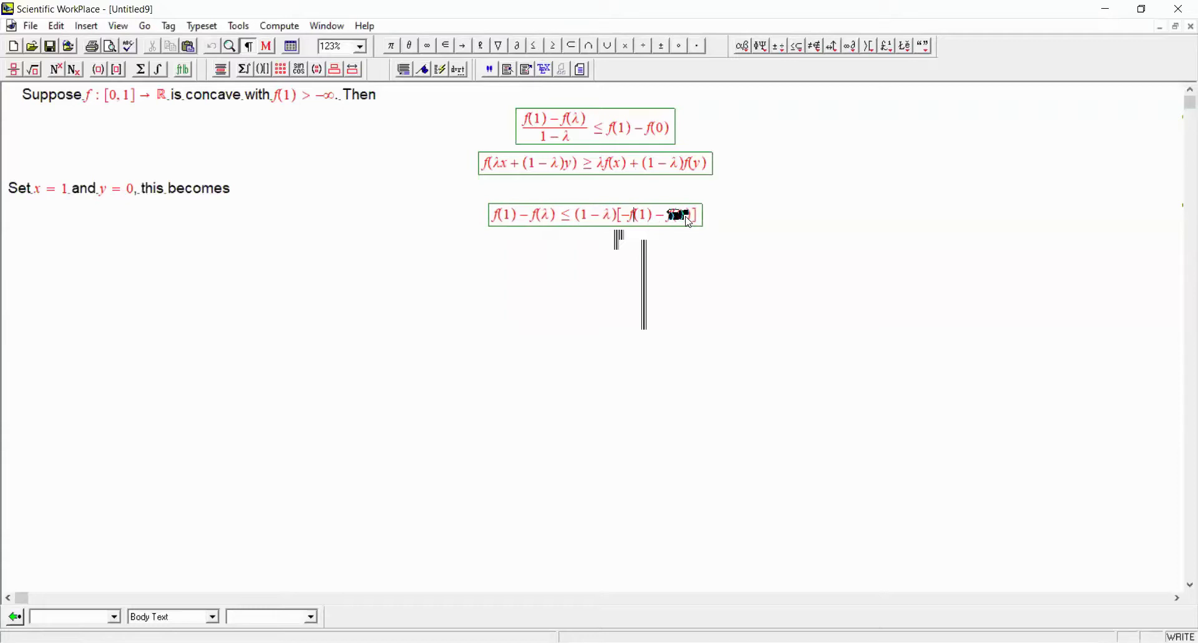
{"action": "key", "text": "BackSpace"}
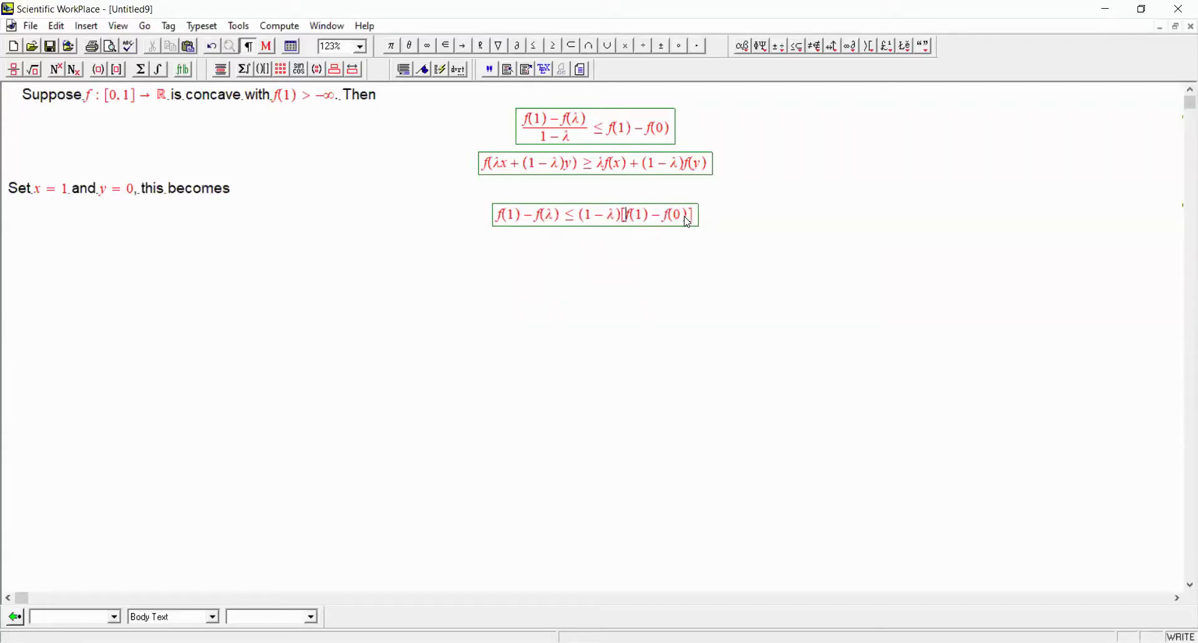
{"action": "triple_click", "coordinate": [726, 204]}
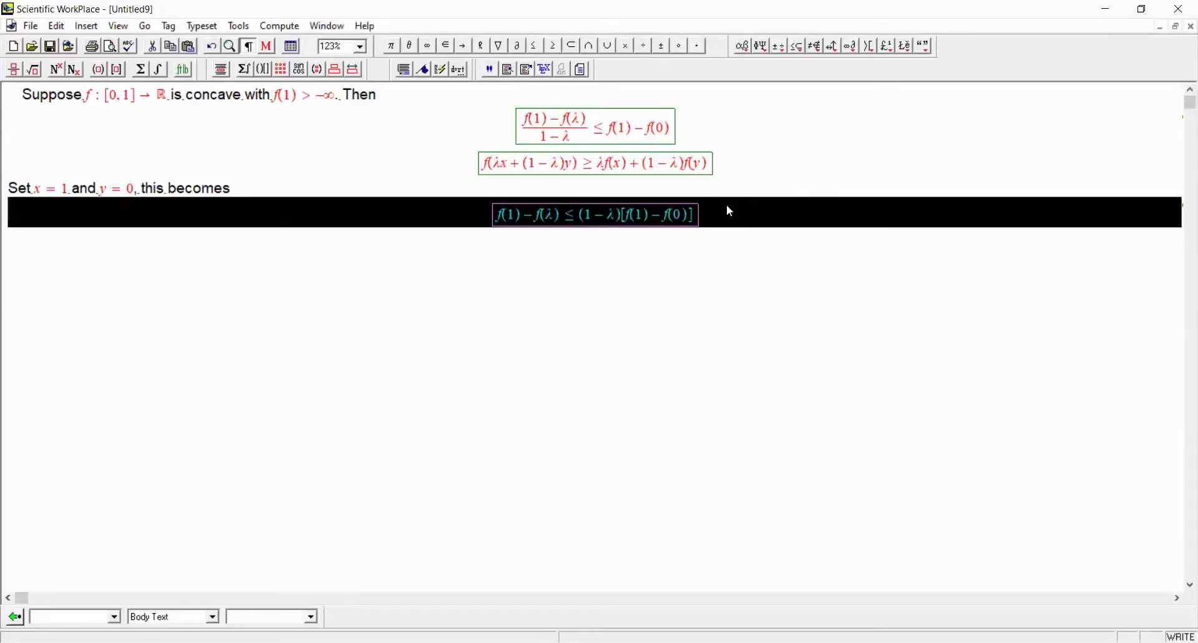
{"action": "key", "text": "ctrl+c"}
{"action": "key", "text": "Right"}
{"action": "key", "text": "ctrl+v"}
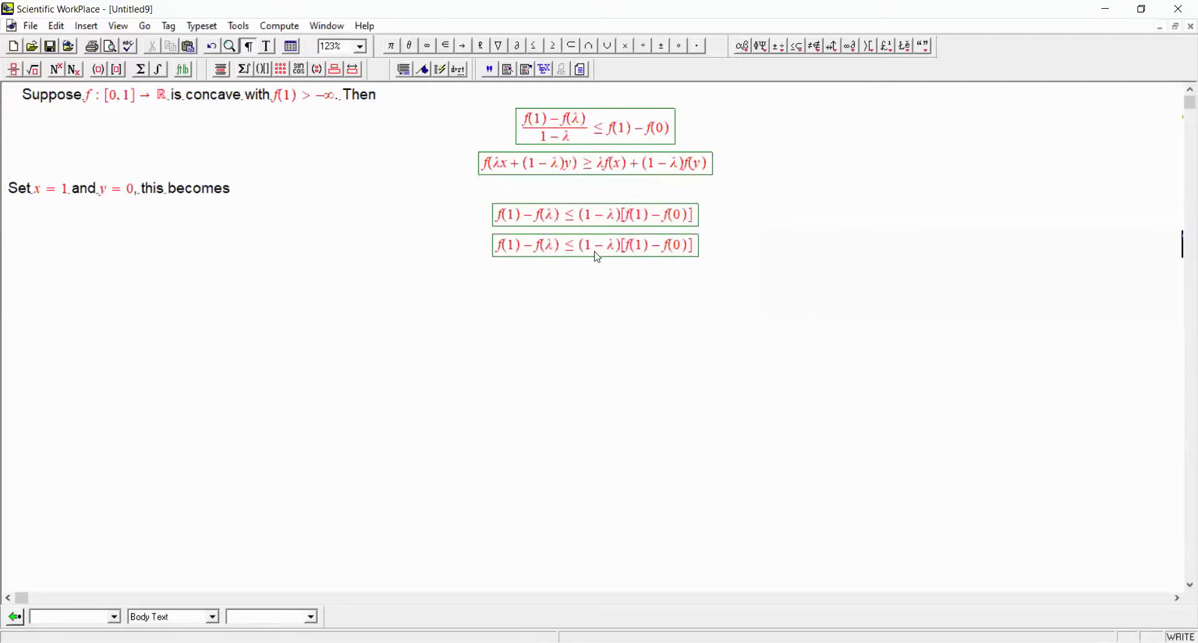
In the copy, divide f(1) − f(λ) by (1 − λ) and return to TransversalityNotes.tex
{"action": "left_click", "coordinate": [561, 251]}
{"action": "left_click_drag", "start_coordinate": [561, 251], "coordinate": [498, 251]}
{"action": "key", "text": "ctrl+f"}
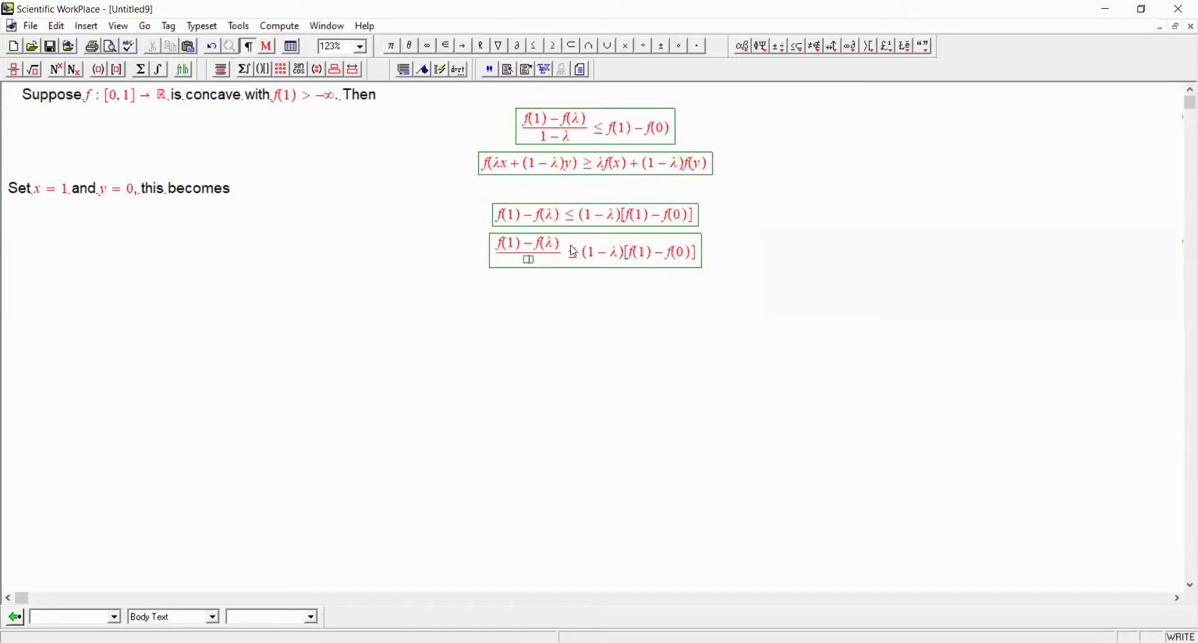
{"action": "double_click", "coordinate": [591, 253]}
{"action": "left_click_drag", "start_coordinate": [591, 252], "coordinate": [529, 261]}
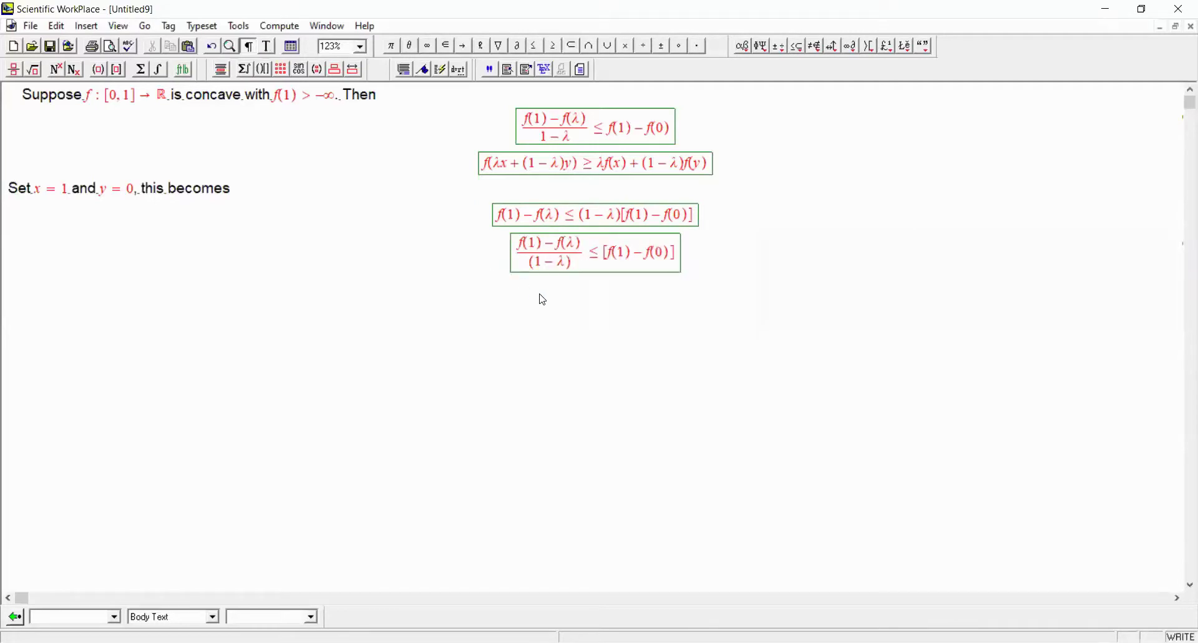
{"action": "key", "text": "ctrl+Tab"}
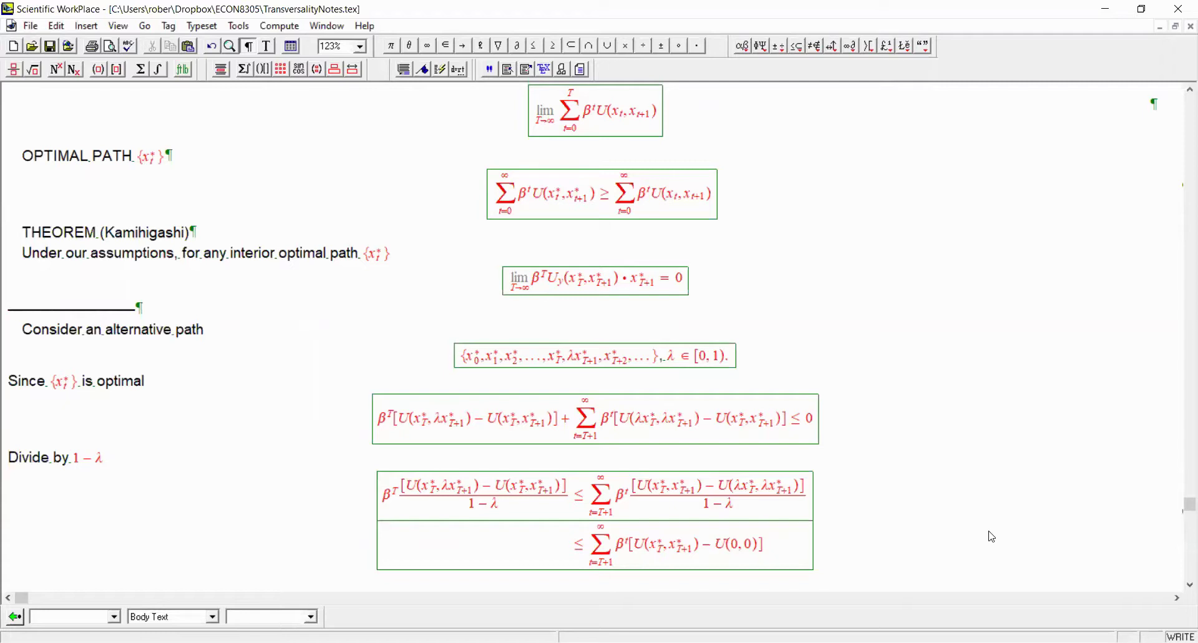
Type 'Send λ → 1' and paste β^T[U(x_T*, λx_{T+1}*) − U(x_T*, x_{T+1}*)]/(1 − λ) into a display below
{"action": "scroll", "coordinate": [991, 532], "scroll_direction": "down", "scroll_amount": 1}
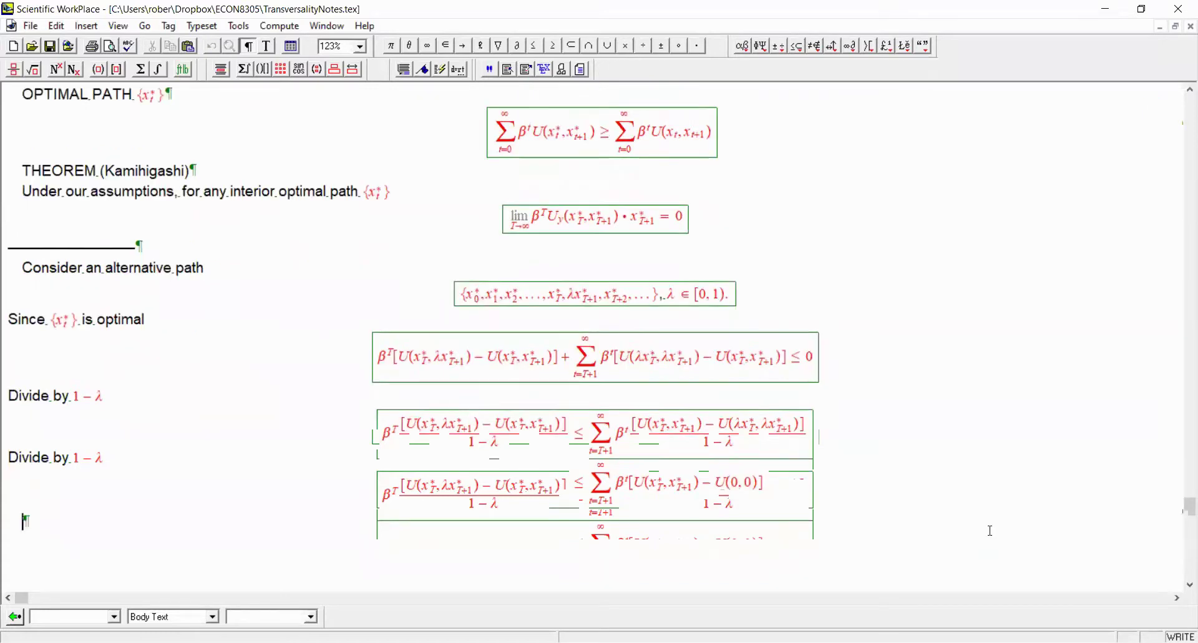
{"action": "type", "text": "Send "}
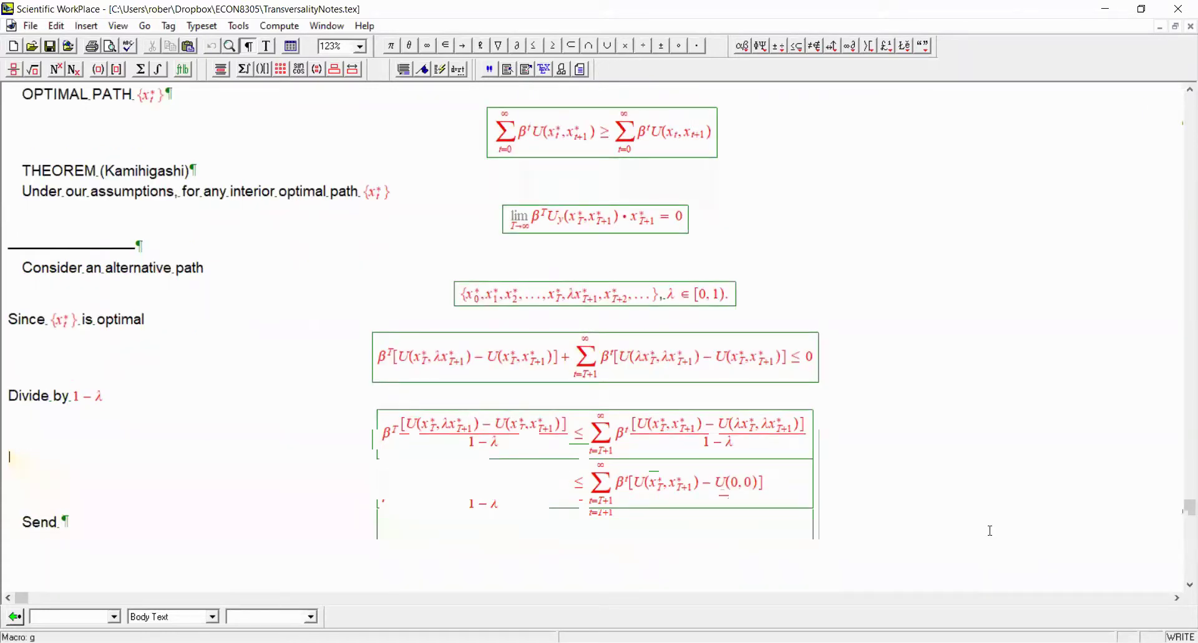
{"action": "type", "text": "l"}
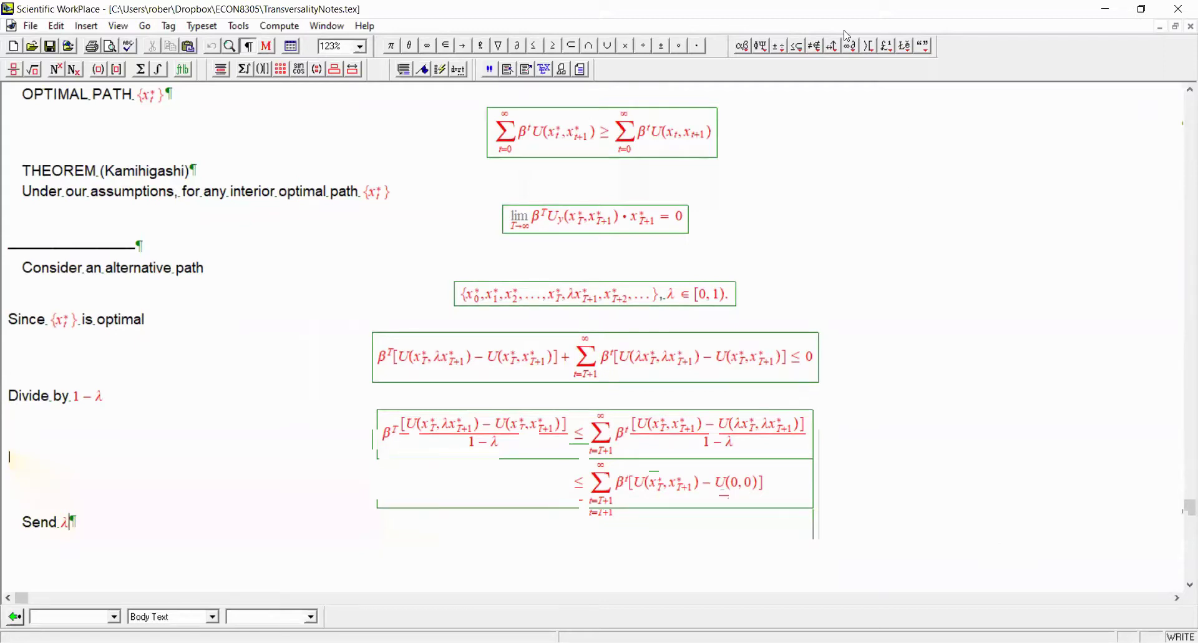
{"action": "type", "text": "→1"}
{"action": "left_click", "coordinate": [222, 73]}
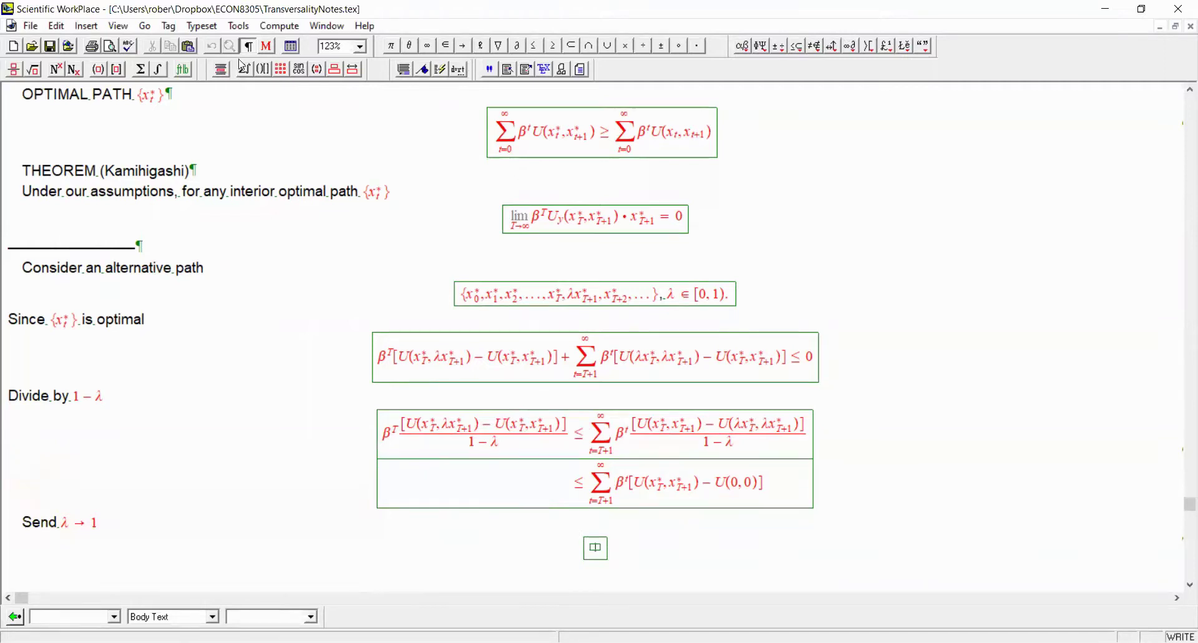
{"action": "left_click_drag", "start_coordinate": [493, 424], "coordinate": [506, 437]}
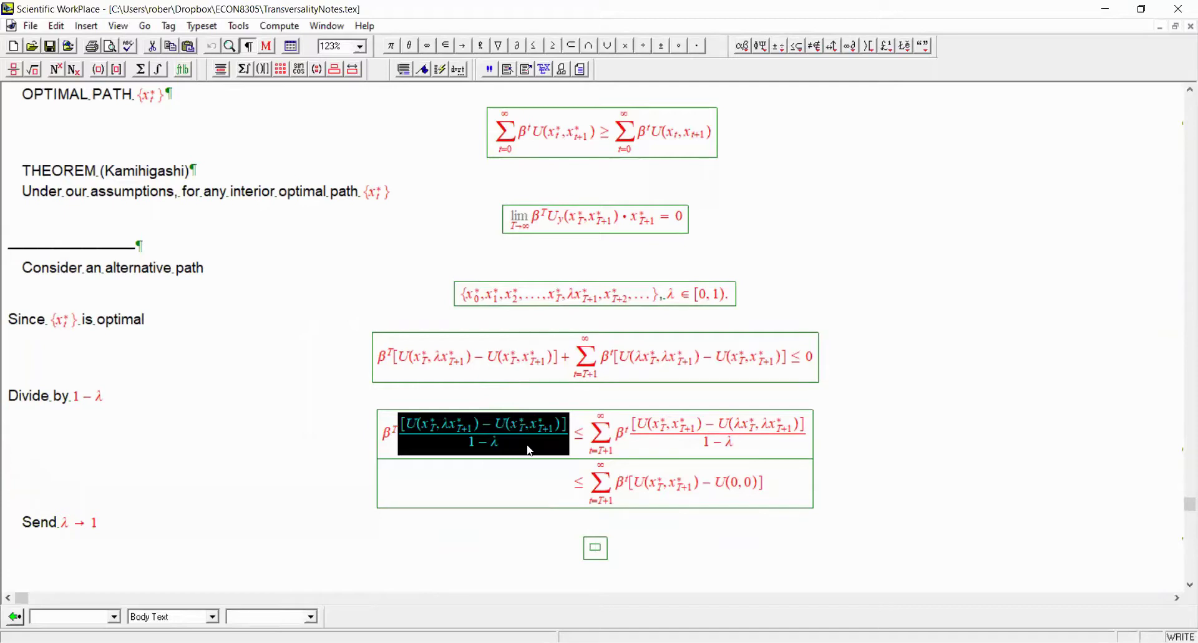
{"action": "left_click_drag", "start_coordinate": [407, 428], "coordinate": [433, 429]}
{"action": "left_click", "coordinate": [598, 542]}
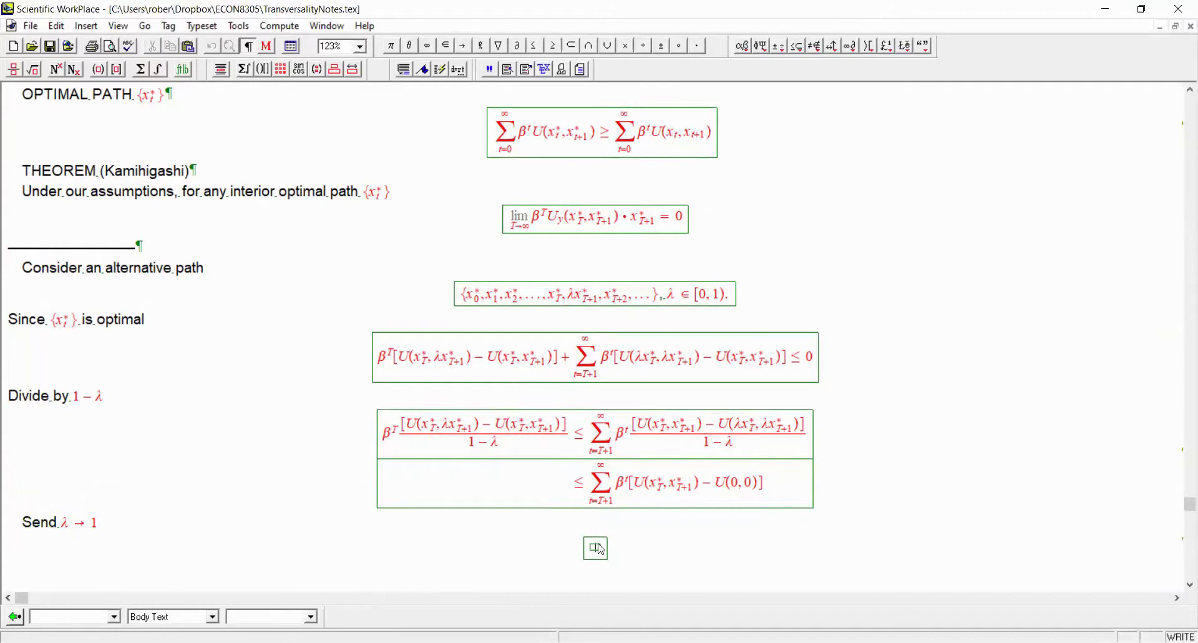
{"action": "key", "text": "ctrl+v"}
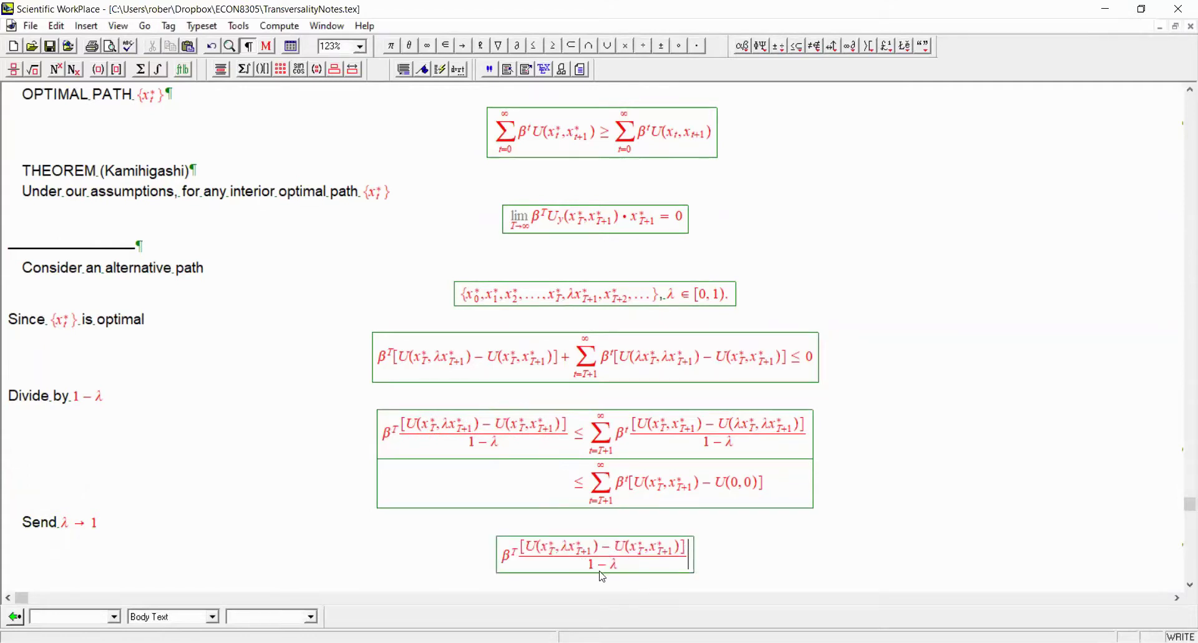
Drop the 1 − λ denominator, add a leading minus, make U into U_y, and delete λ
{"action": "left_click_drag", "start_coordinate": [585, 569], "coordinate": [631, 576]}
{"action": "key", "text": "Delete"}
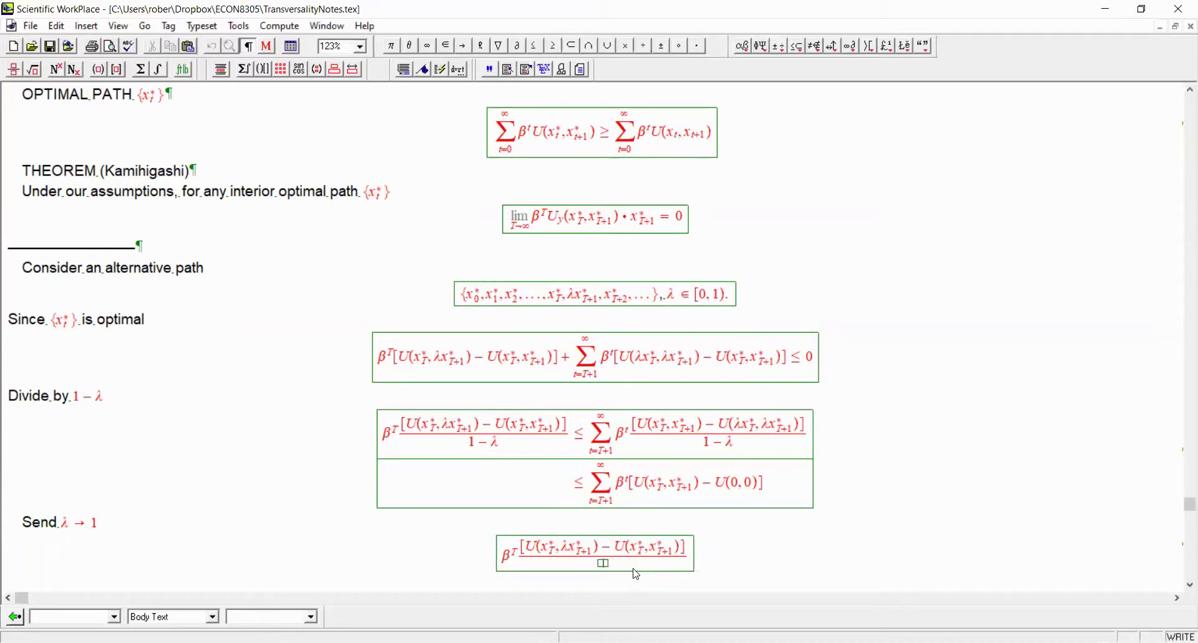
{"action": "key", "text": "BackSpace"}
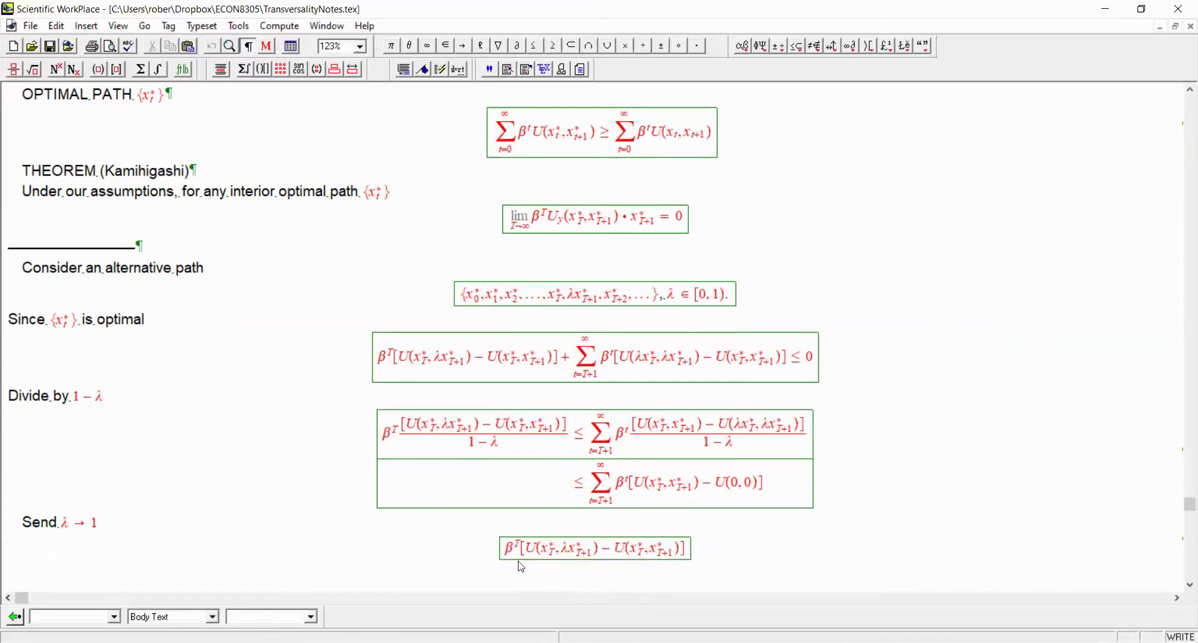
{"action": "left_click", "coordinate": [498, 546]}
{"action": "left_click", "coordinate": [502, 548]}
{"action": "type", "text": "-"}
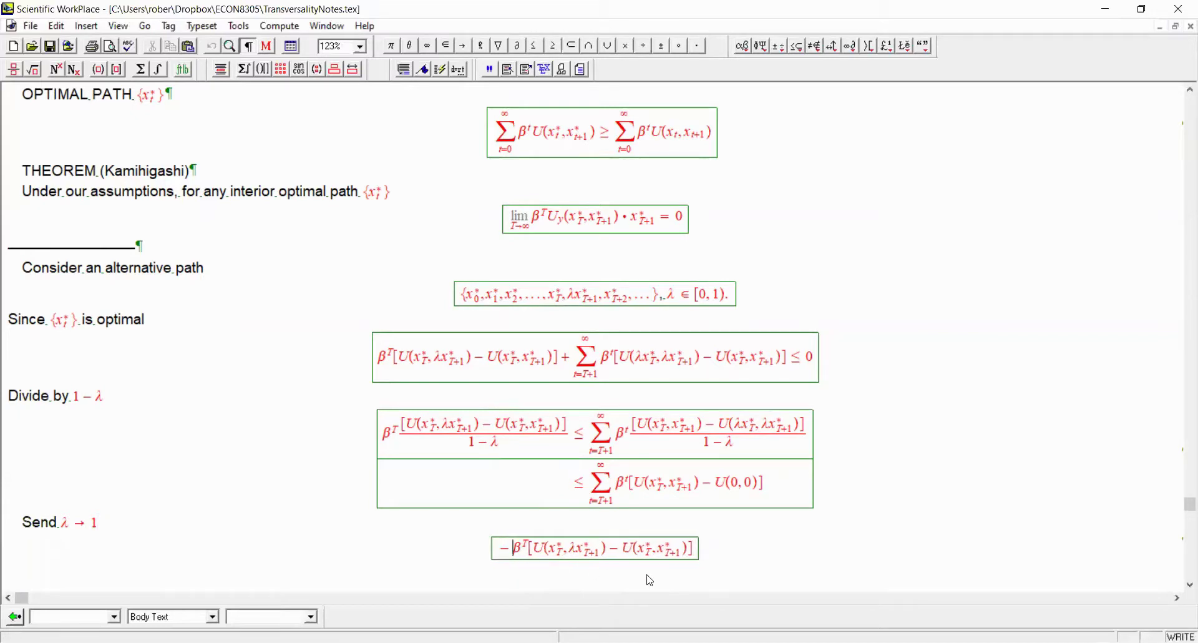
{"action": "key", "text": "Right"}
{"action": "key", "text": "Right"}
{"action": "key", "text": "Delete"}
{"action": "key", "text": "Right"}
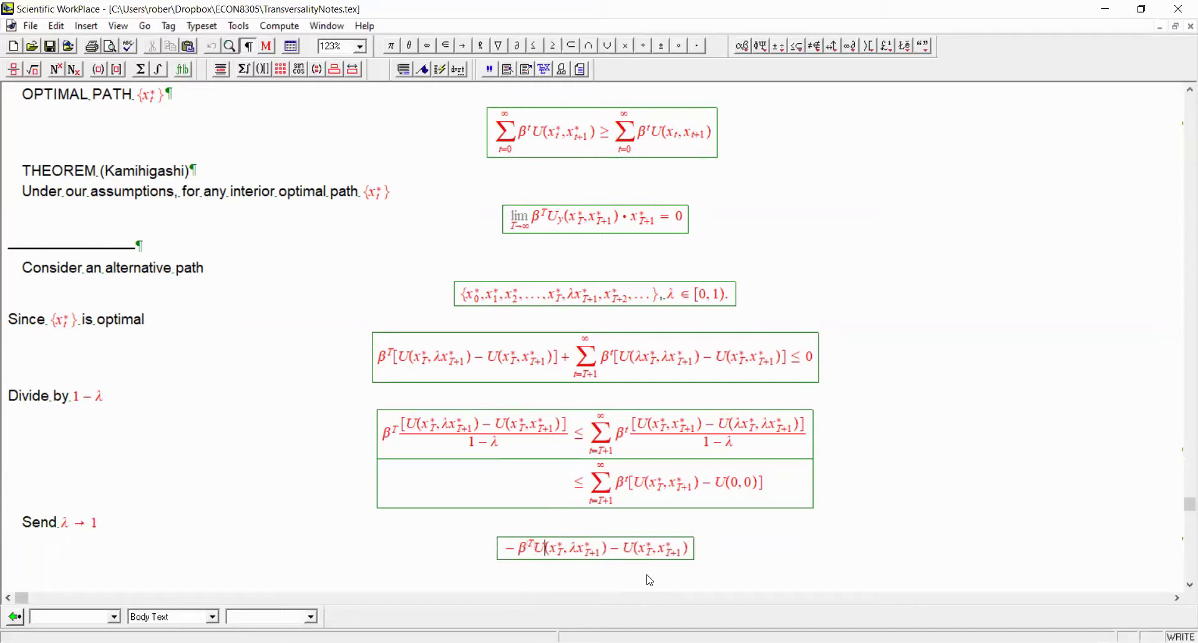
{"action": "key", "text": "ctrl+l"}
{"action": "type", "text": "y"}
{"action": "key", "text": "Right"}
{"action": "key", "text": "Right"}
{"action": "key", "text": "Right"}
{"action": "key", "text": "Right"}
{"action": "key", "text": "Right"}
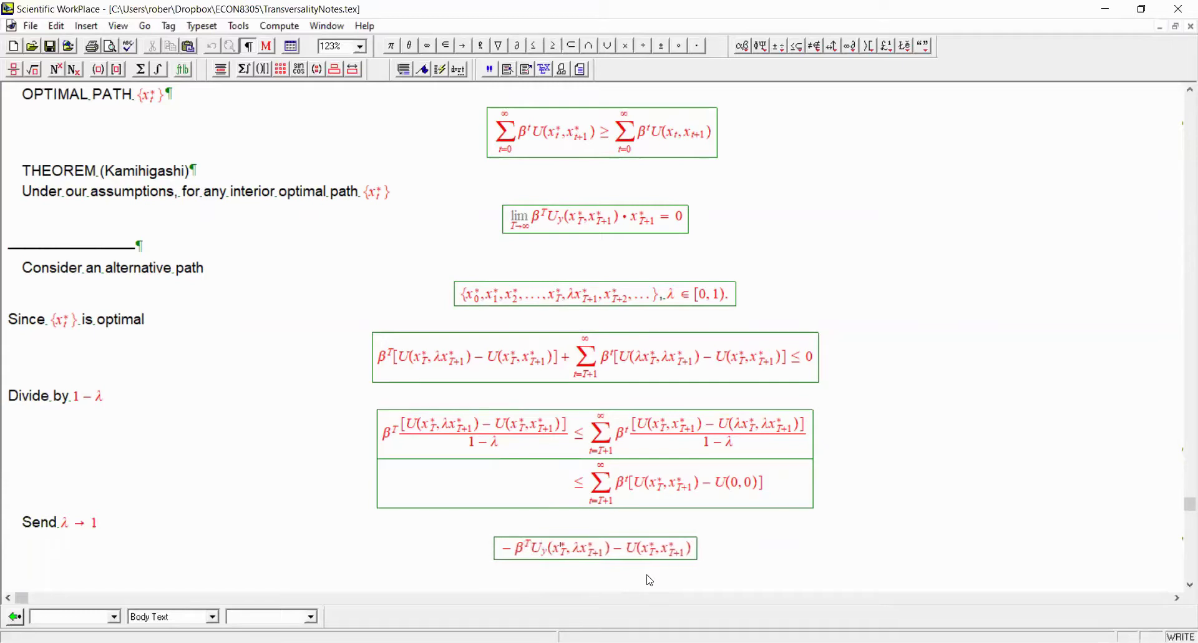
{"action": "key", "text": "Delete"}
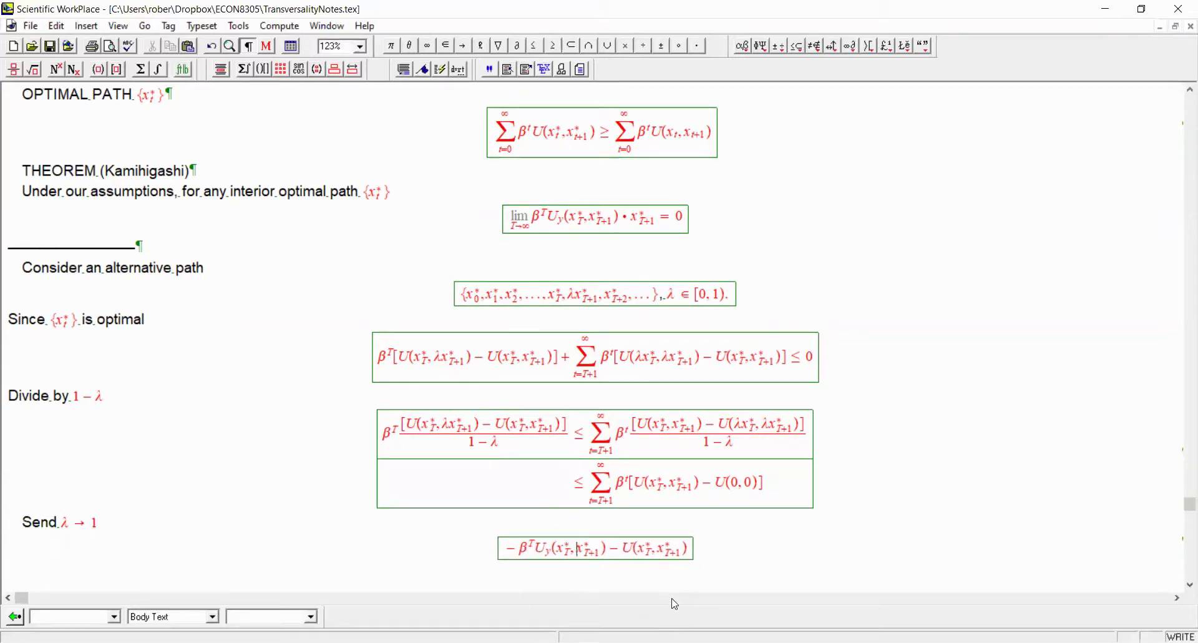
Replace the U(x*_T, x*_{T+1}) term with ·x*_{T+1}
{"action": "left_click_drag", "start_coordinate": [621, 549], "coordinate": [665, 553]}
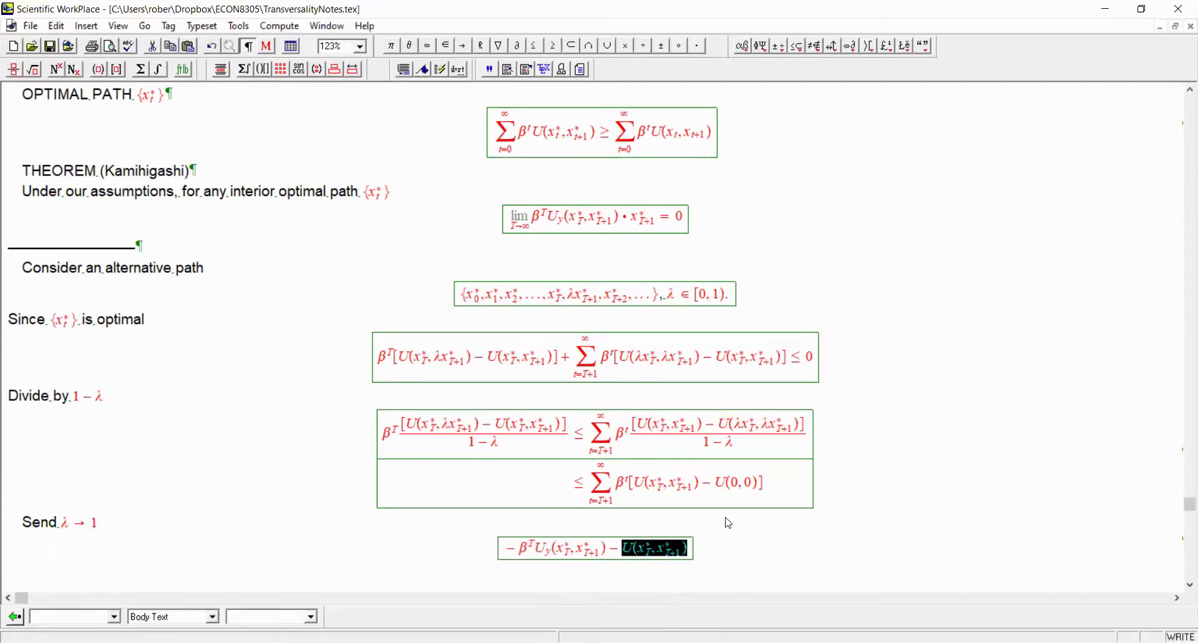
{"action": "left_click", "coordinate": [697, 47]}
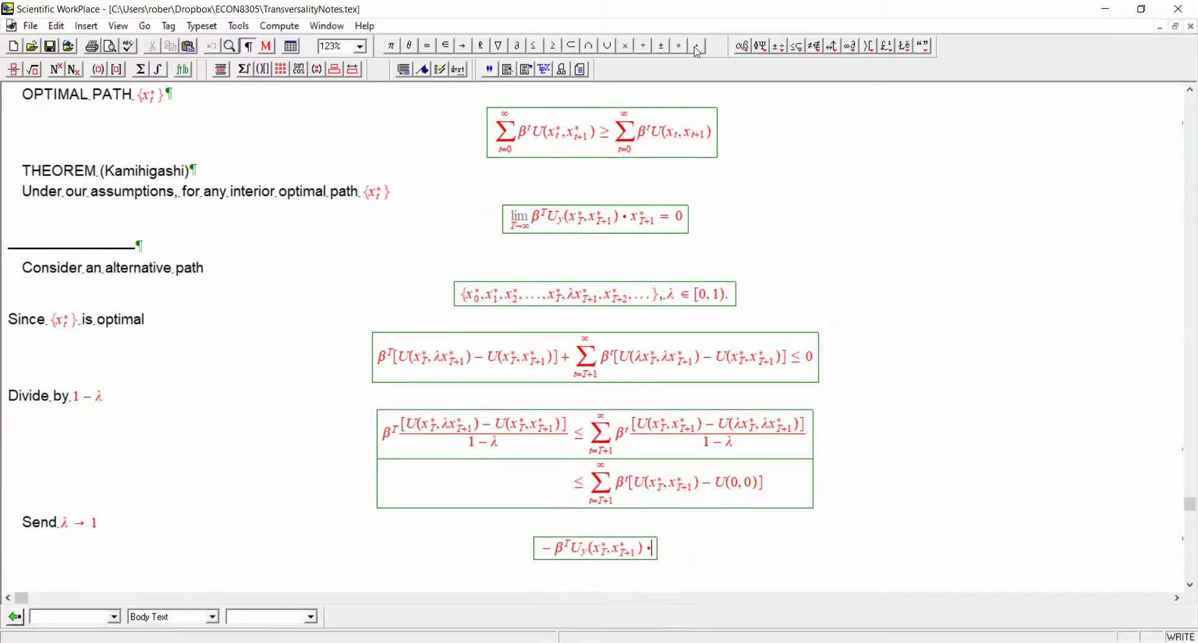
{"action": "type", "text": "x"}
{"action": "type", "text": "x"}
{"action": "key", "text": "ctrl+l"}
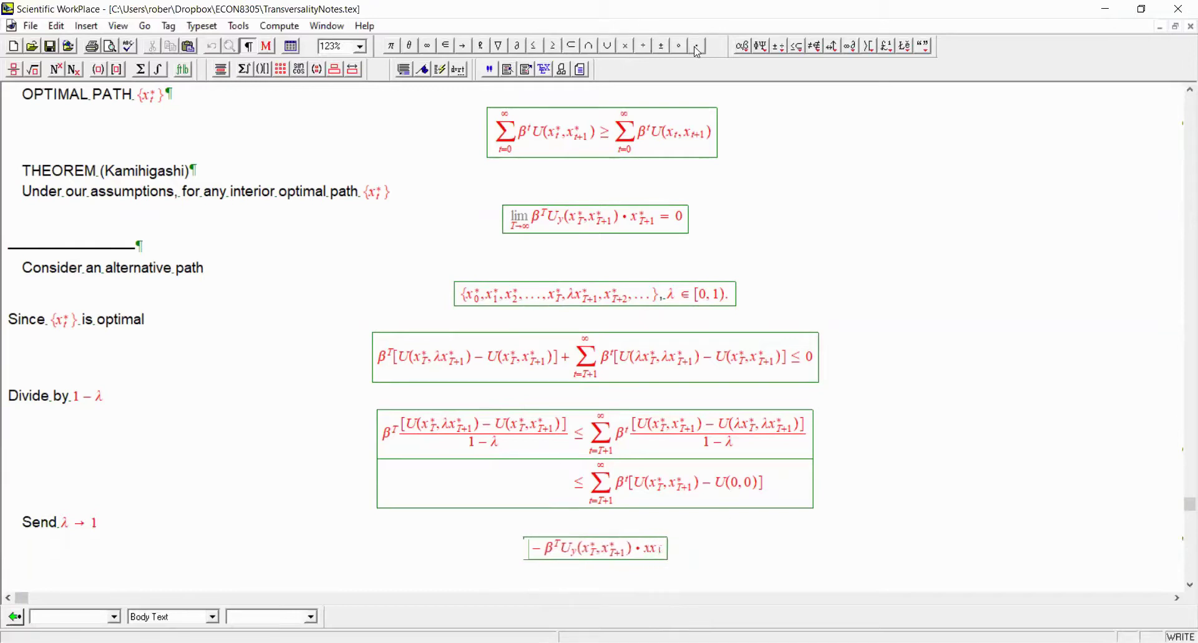
{"action": "type", "text": "T+1"}
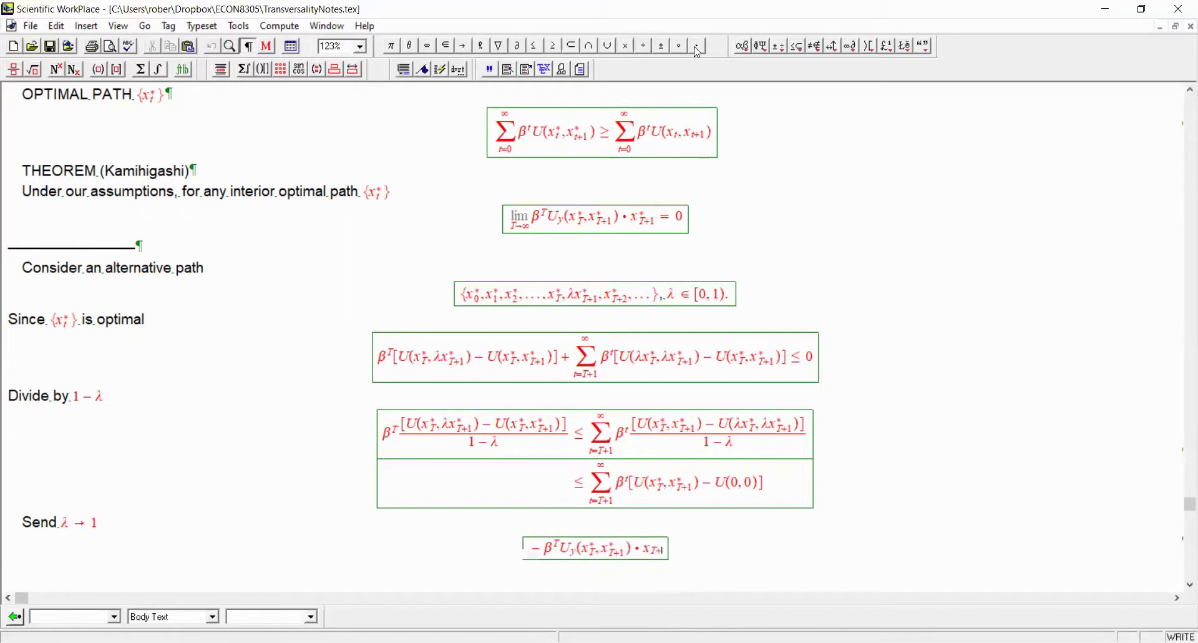
{"action": "key", "text": "ctrl+h"}
{"action": "type", "text": "*"}
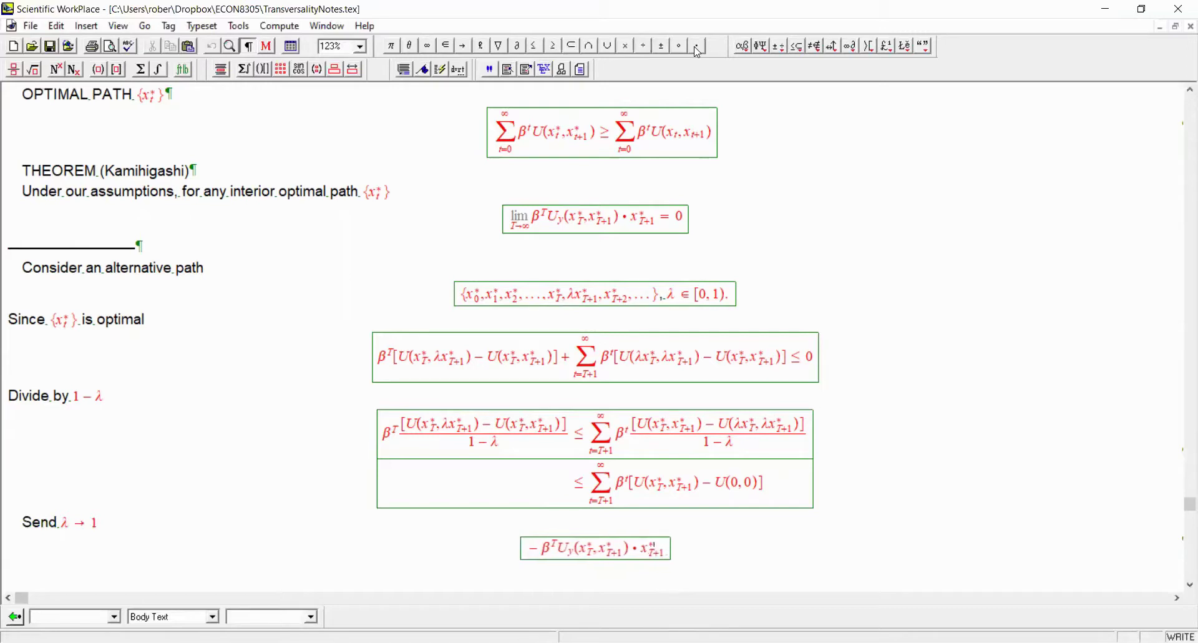
{"action": "key", "text": "Right"}
Prefix the display with 0 ≤
{"action": "left_click", "coordinate": [528, 549]}
{"action": "type", "text": "0"}
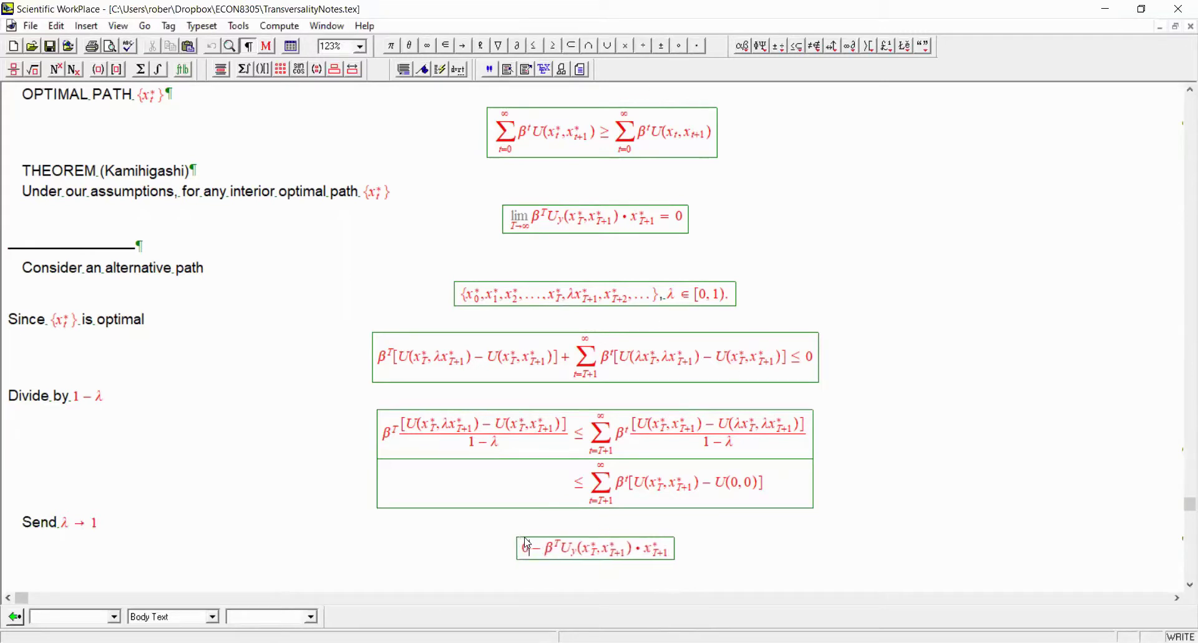
{"action": "left_click", "coordinate": [535, 47]}
{"action": "left_click", "coordinate": [574, 551]}
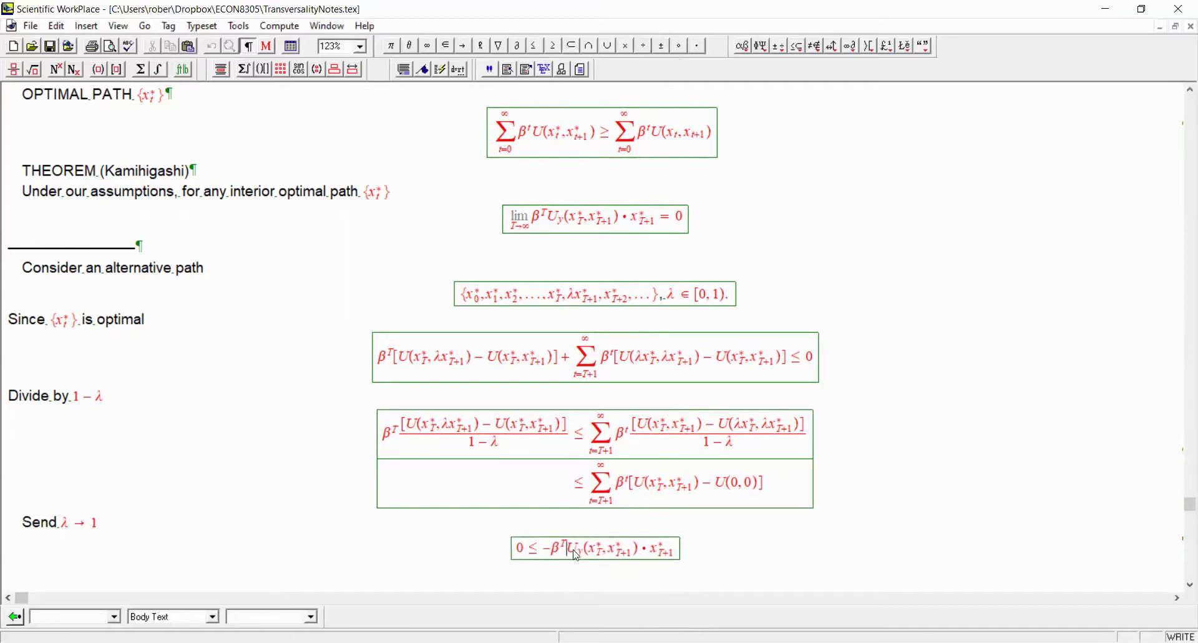
{"action": "double_click", "coordinate": [577, 554]}
{"action": "left_click", "coordinate": [613, 577]}
Append the ≤ Σ β^t[U(x_t*, x_{t+1}*) − U(0,0)] bound copied from the earlier display
{"action": "left_click", "coordinate": [682, 558]}
{"action": "triple_click", "coordinate": [654, 493]}
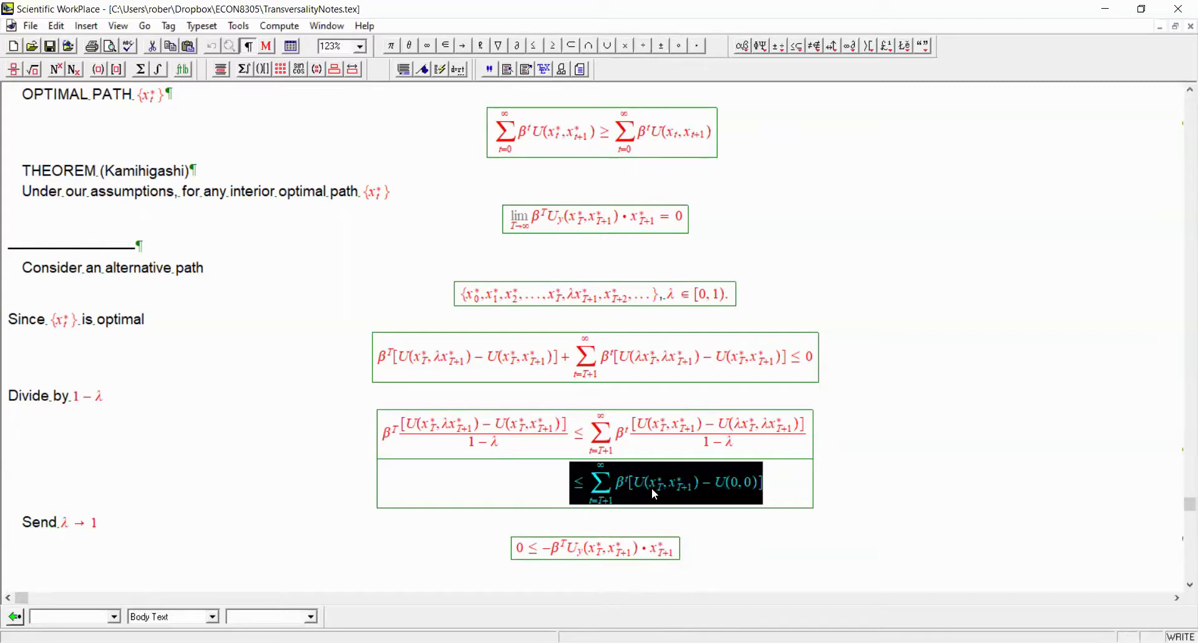
{"action": "left_click", "coordinate": [676, 548]}
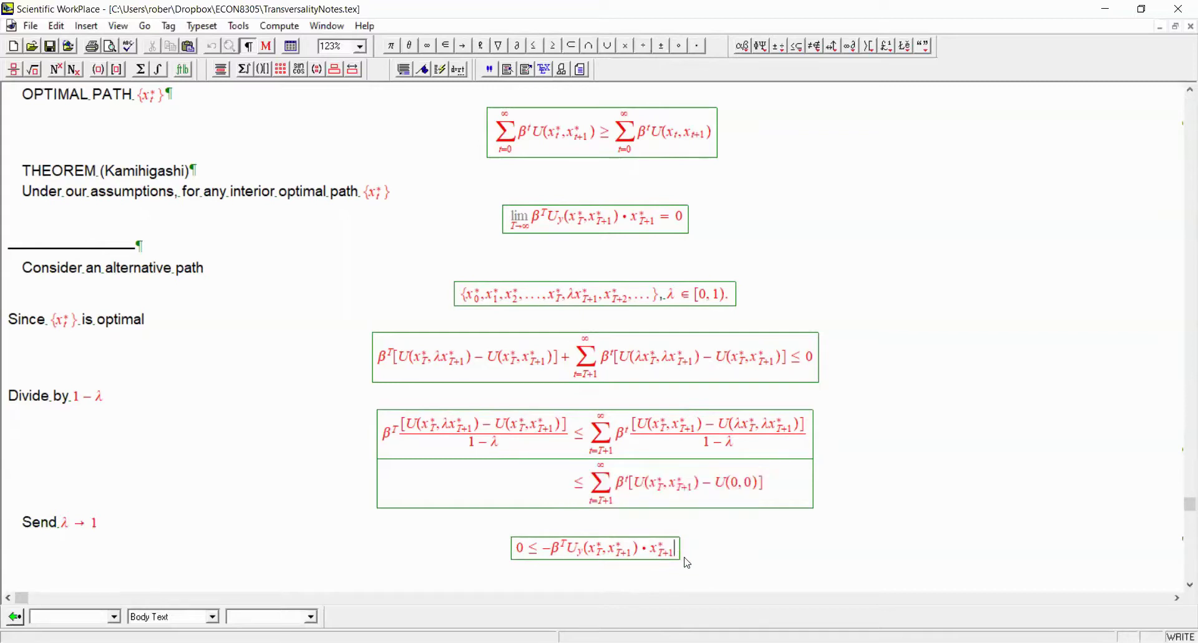
{"action": "type", "text": "≤ ∑_{t=T+1}^∞ β^t[U(x_T^*, x_{T+1}^*) − U(0,0)]"}
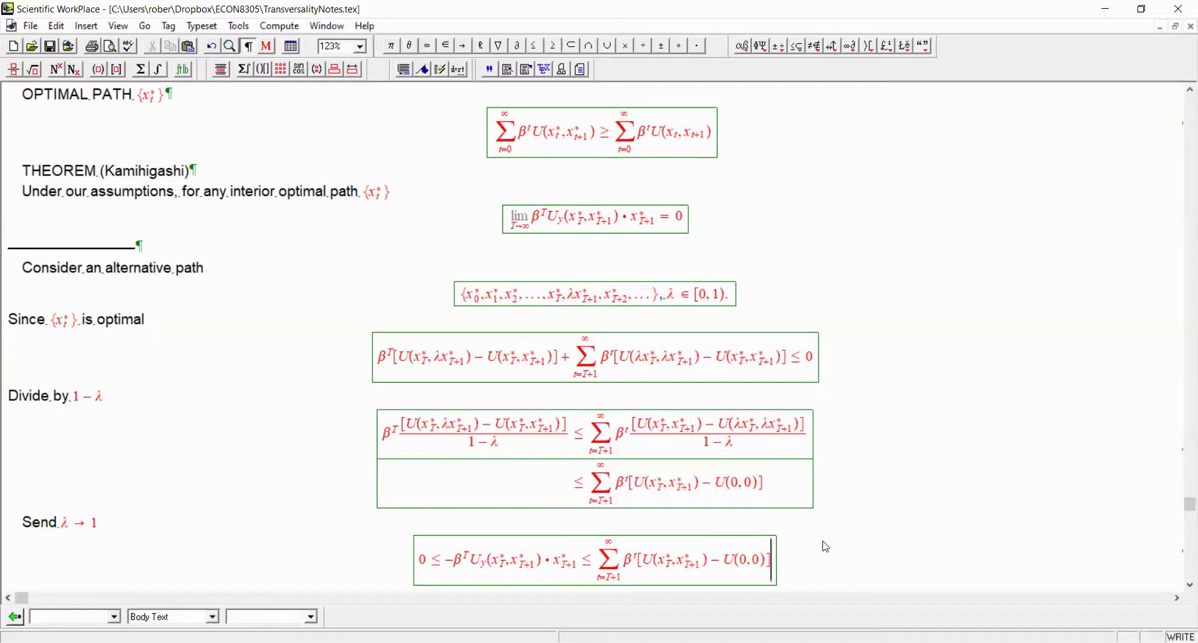
{"action": "key", "text": "Right"}
{"action": "key", "text": "Return"}
Type the line 'Send T → ∞' with T → ∞ in math
{"action": "type", "text": "Send"}
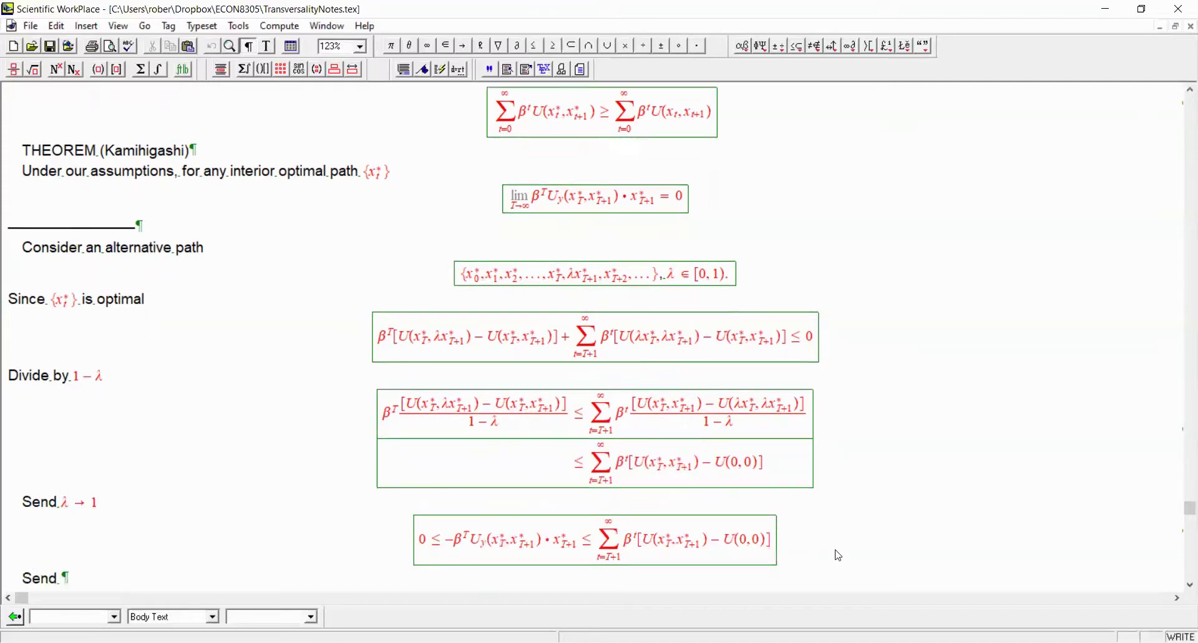
{"action": "key", "text": "ctrl+m"}
{"action": "type", "text": "T"}
{"action": "left_click", "coordinate": [464, 48]}
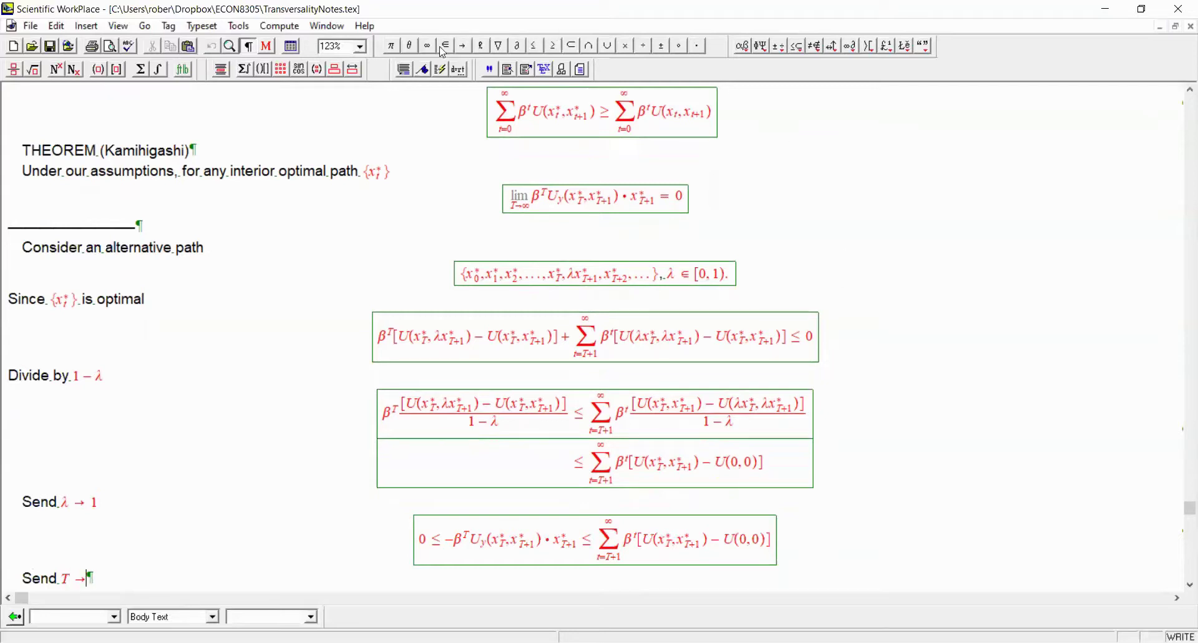
{"action": "left_click", "coordinate": [429, 46]}
Paste a copy of the λ → 1 inequality below and delete its sum bound
{"action": "scroll", "coordinate": [475, 302], "scroll_direction": "down", "scroll_amount": 3}
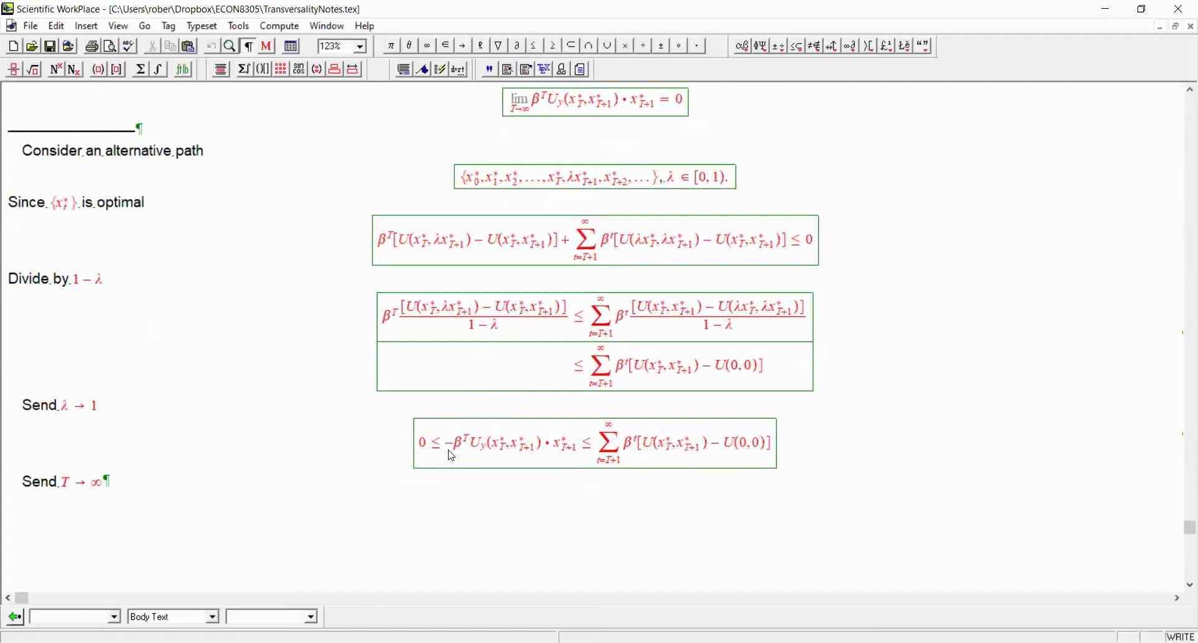
{"action": "left_click_drag", "start_coordinate": [535, 447], "coordinate": [420, 444]}
{"action": "key", "text": "ctrl+c"}
{"action": "left_click", "coordinate": [441, 519]}
{"action": "key", "text": "ctrl+v"}
{"action": "left_click_drag", "start_coordinate": [579, 519], "coordinate": [696, 523]}
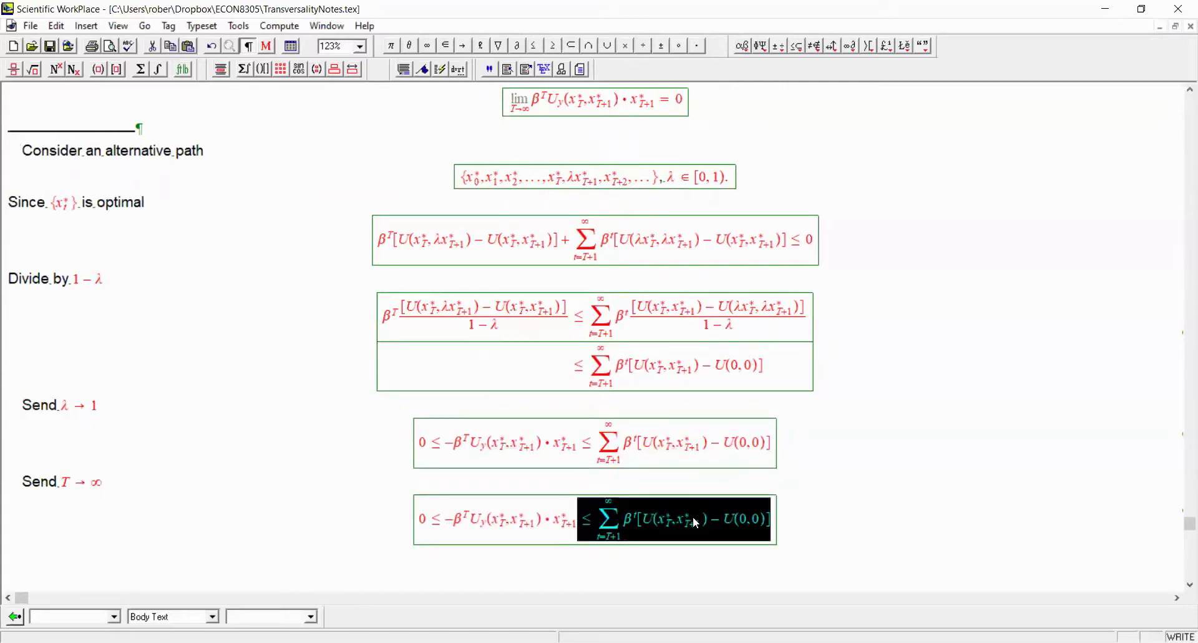
{"action": "key", "text": "Delete"}
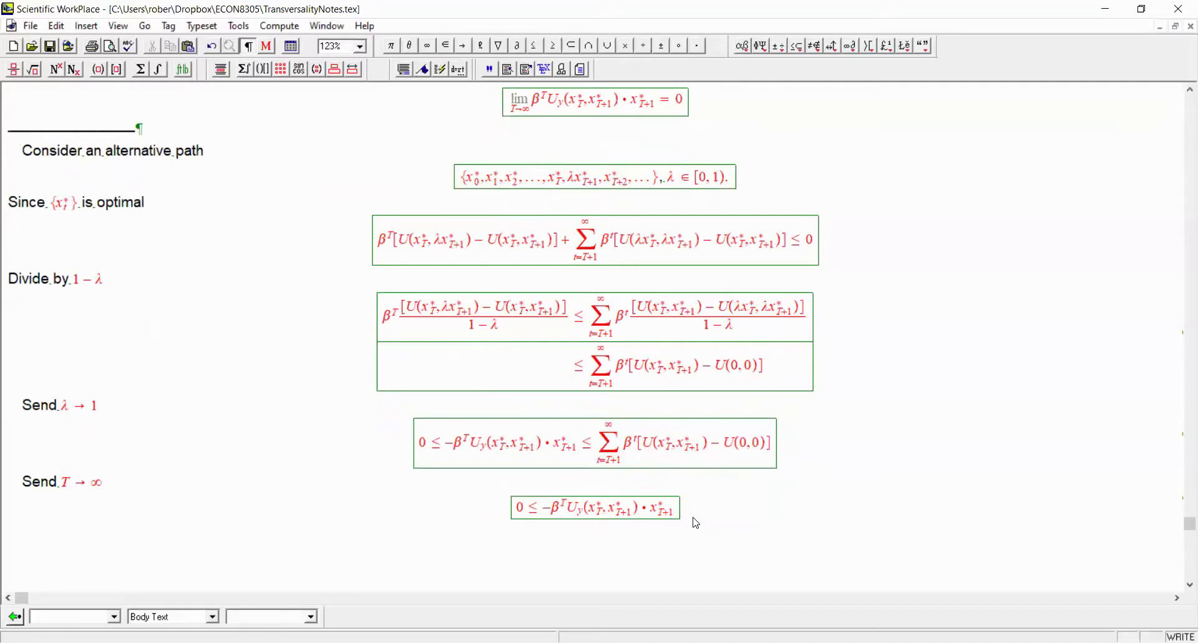
Insert lim_{T→∞} before the −β^T term in the copied inequality
{"action": "left_click", "coordinate": [544, 509]}
{"action": "type", "text": "lim"}
{"action": "key", "text": "ctrl+l"}
{"action": "type", "text": "T"}
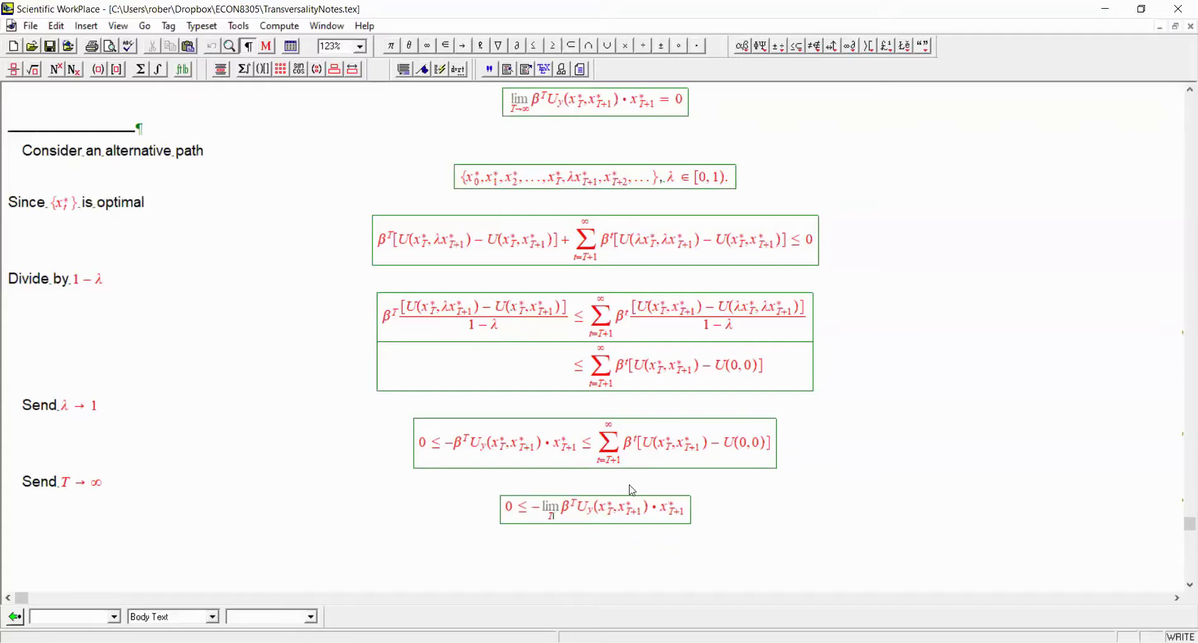
{"action": "left_click", "coordinate": [462, 46]}
{"action": "left_click", "coordinate": [432, 47]}
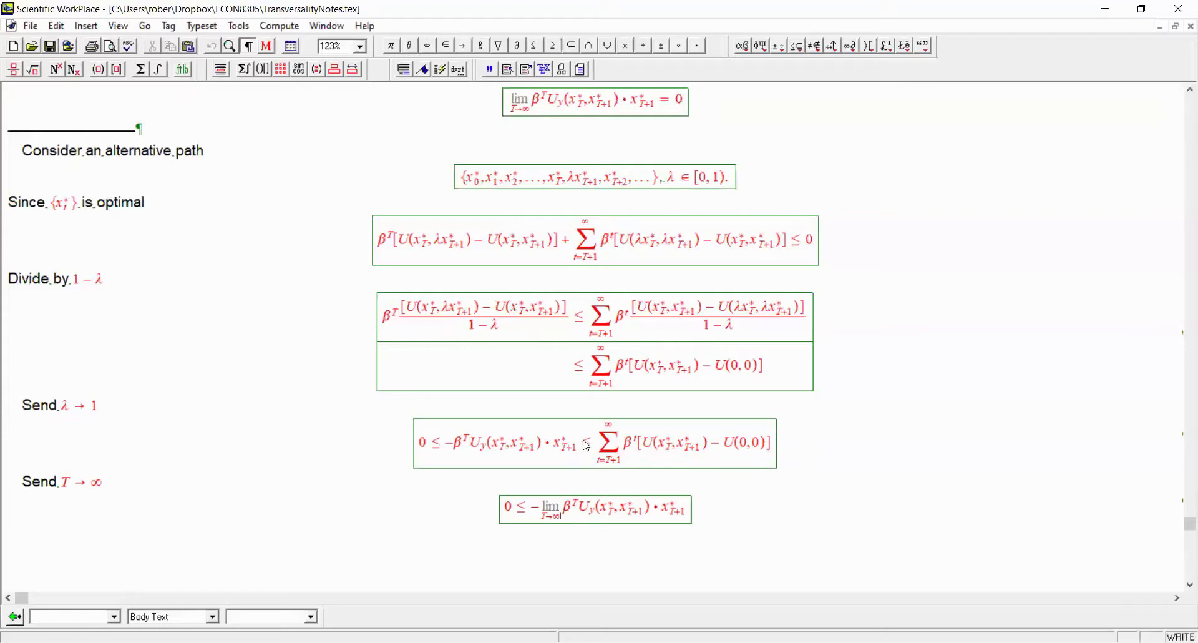
{"action": "left_click", "coordinate": [694, 519]}
Append ≤ lim_{T→∞} Σ β^t[U(x_t*, x_{t+1}*) − U(0,0)] = 0 to the T → ∞ display
{"action": "left_click_drag", "start_coordinate": [590, 442], "coordinate": [689, 437]}
{"action": "left_click", "coordinate": [686, 523]}
{"action": "key", "text": "ctrl+v"}
{"action": "double_click", "coordinate": [459, 527]}
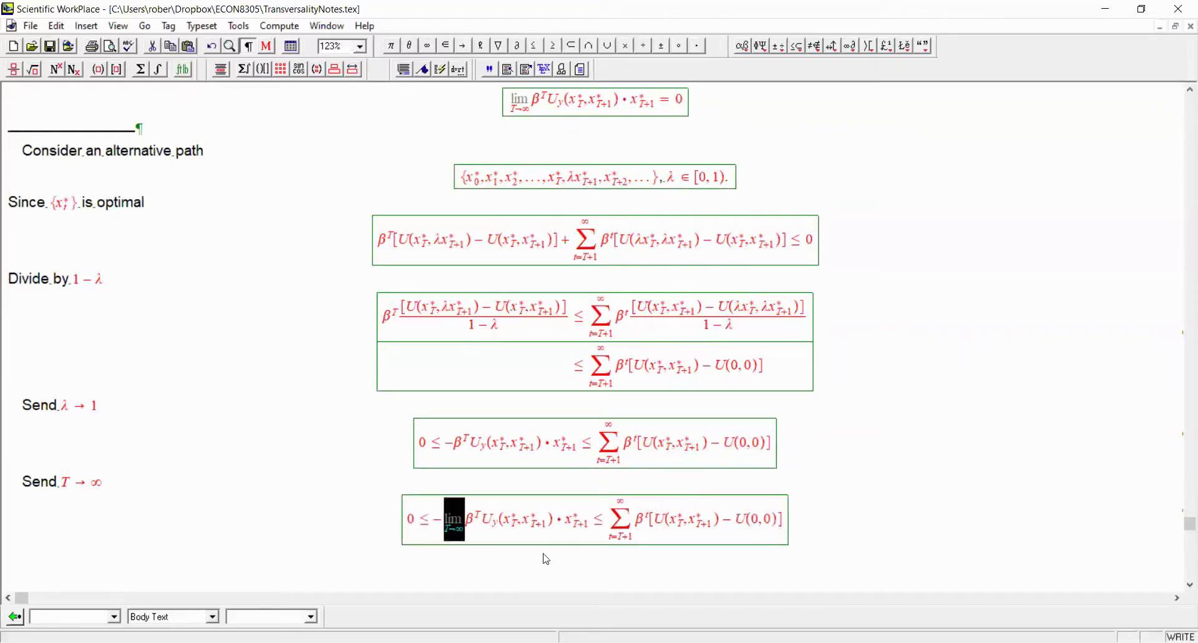
{"action": "left_click", "coordinate": [608, 535]}
{"action": "key", "text": "ctrl+v"}
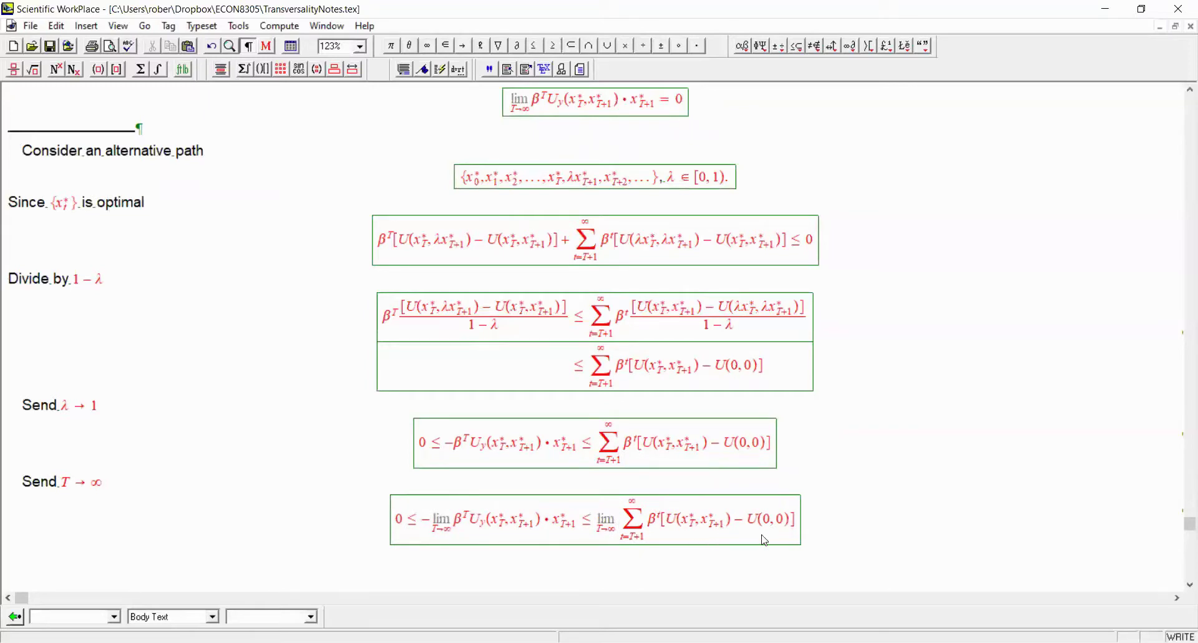
{"action": "left_click", "coordinate": [799, 536]}
{"action": "left_click_drag", "start_coordinate": [605, 529], "coordinate": [646, 527]}
{"action": "left_click_drag", "start_coordinate": [777, 538], "coordinate": [635, 530]}
{"action": "left_click", "coordinate": [637, 526]}
{"action": "type", "text": "=0"}
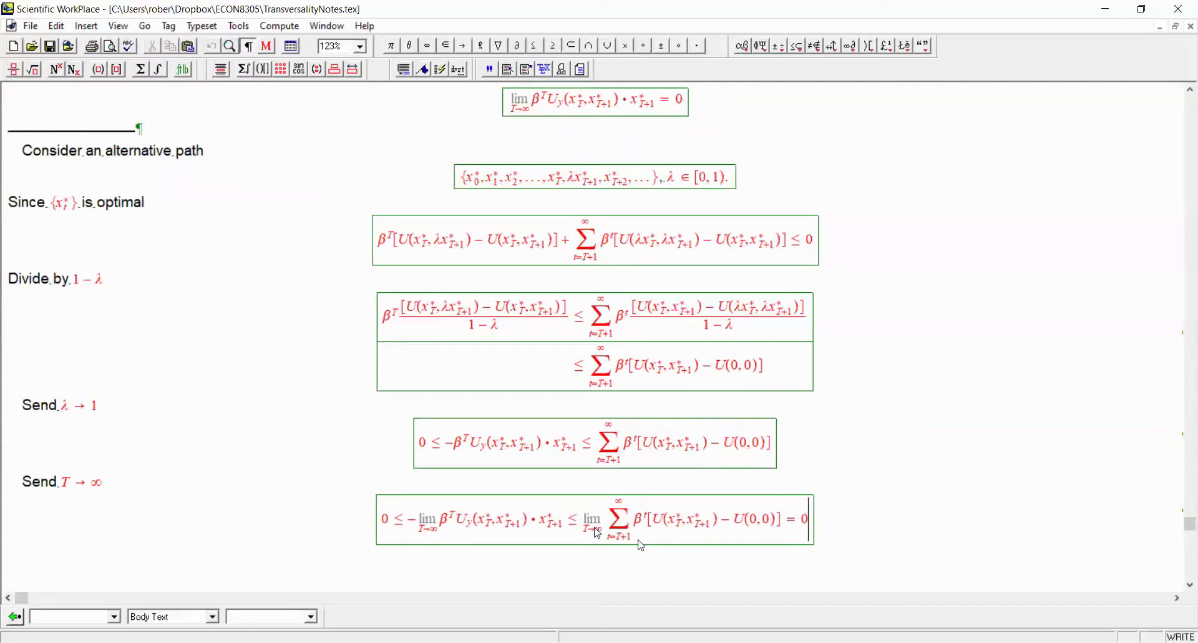
Add a new line after the T → ∞ display starting with ⇒ from the Arrows palette
{"action": "left_click_drag", "start_coordinate": [584, 521], "coordinate": [638, 530]}
{"action": "double_click", "coordinate": [659, 535]}
{"action": "left_click", "coordinate": [660, 534]}
{"action": "left_click", "coordinate": [842, 533]}
{"action": "left_click", "coordinate": [834, 47]}
{"action": "left_click", "coordinate": [897, 137]}
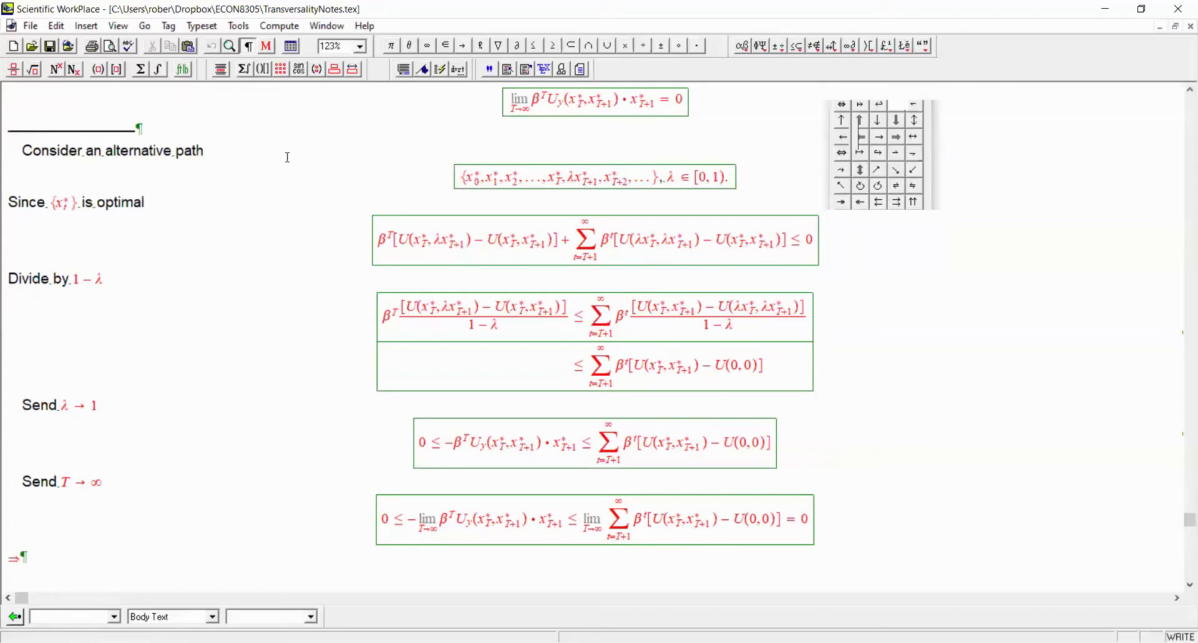
Add a display reading lim_{T→∞} β^T U_y(x_T*, x_{T+1}*)·x_{T+1}* = 0, copied from the inequality
{"action": "left_click", "coordinate": [221, 69]}
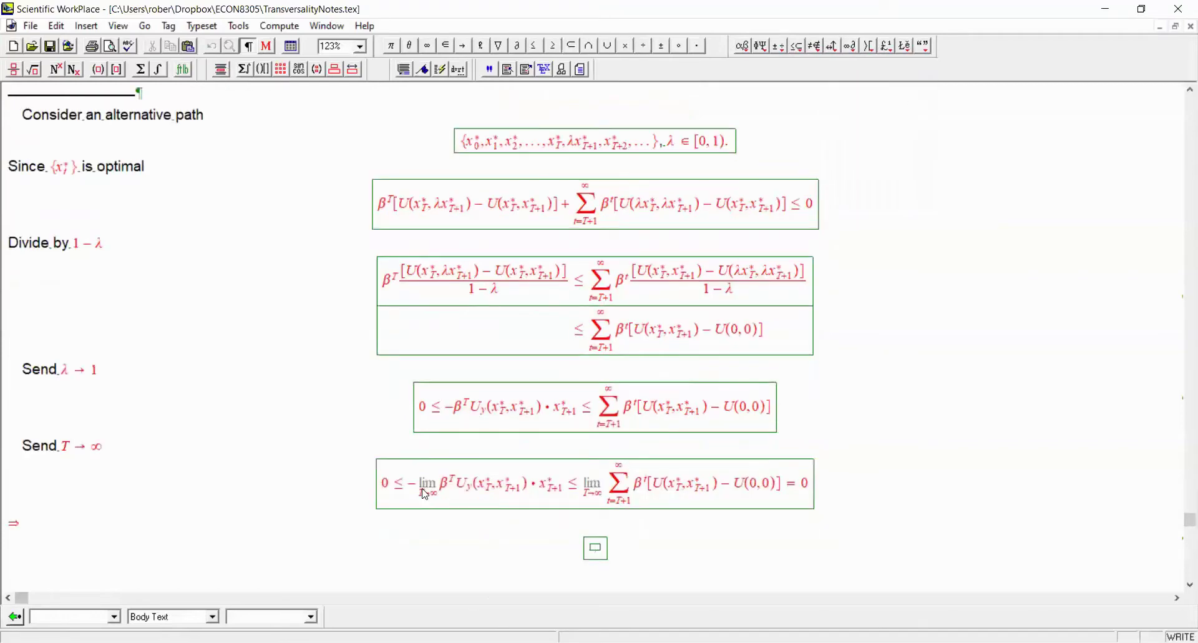
{"action": "left_click_drag", "start_coordinate": [423, 488], "coordinate": [564, 488]}
{"action": "key", "text": "ctrl+c"}
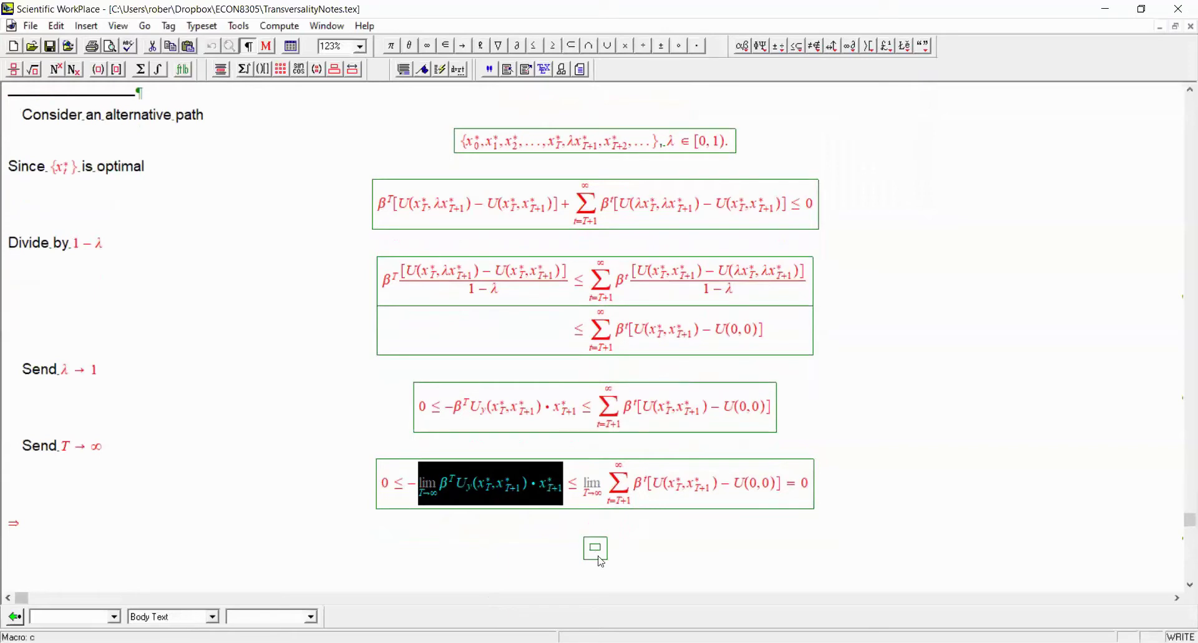
{"action": "left_click", "coordinate": [598, 552]}
{"action": "key", "text": "ctrl+v"}
{"action": "key", "text": "Up"}
{"action": "key", "text": "Home"}
{"action": "key", "text": "shift+Right"}
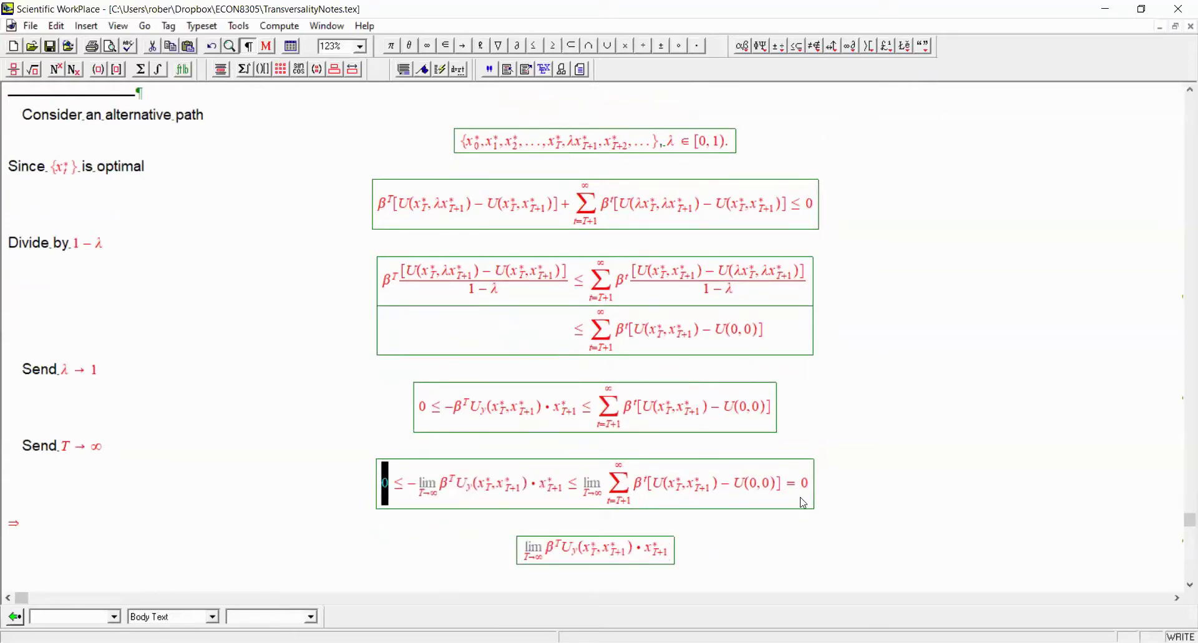
{"action": "left_click", "coordinate": [676, 558]}
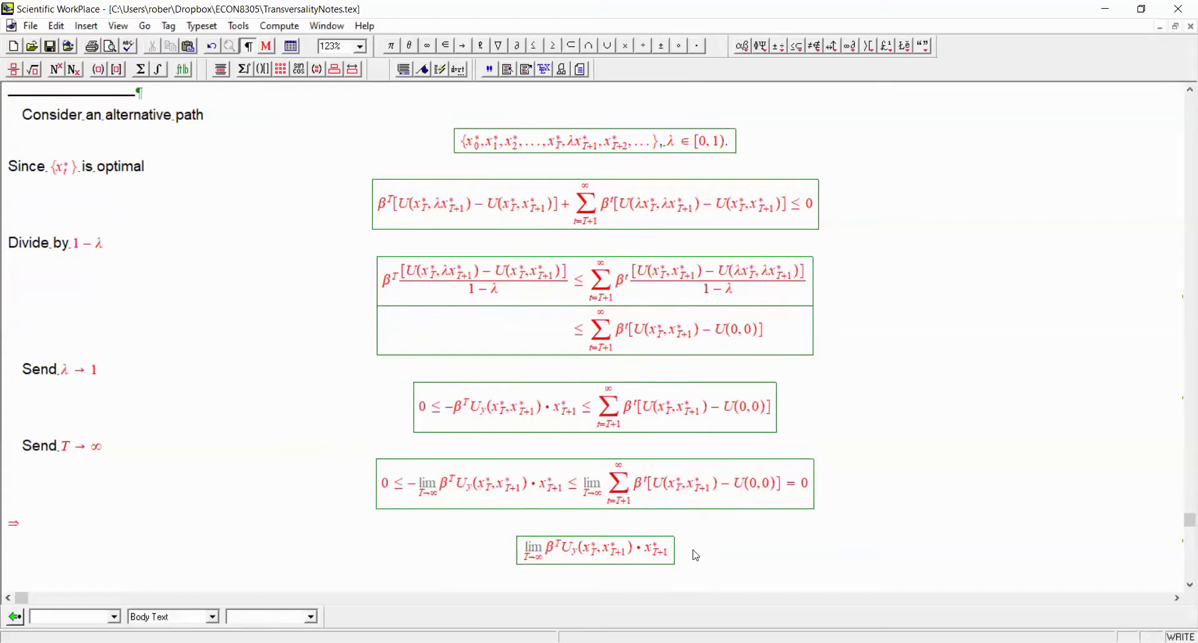
{"action": "type", "text": "=0"}
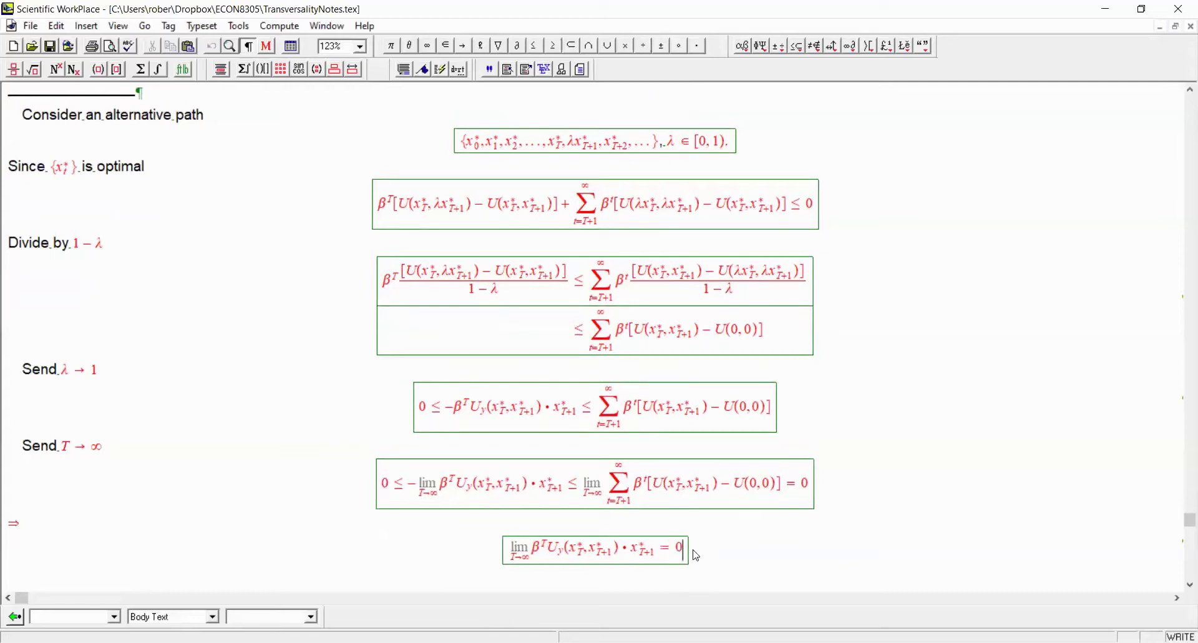